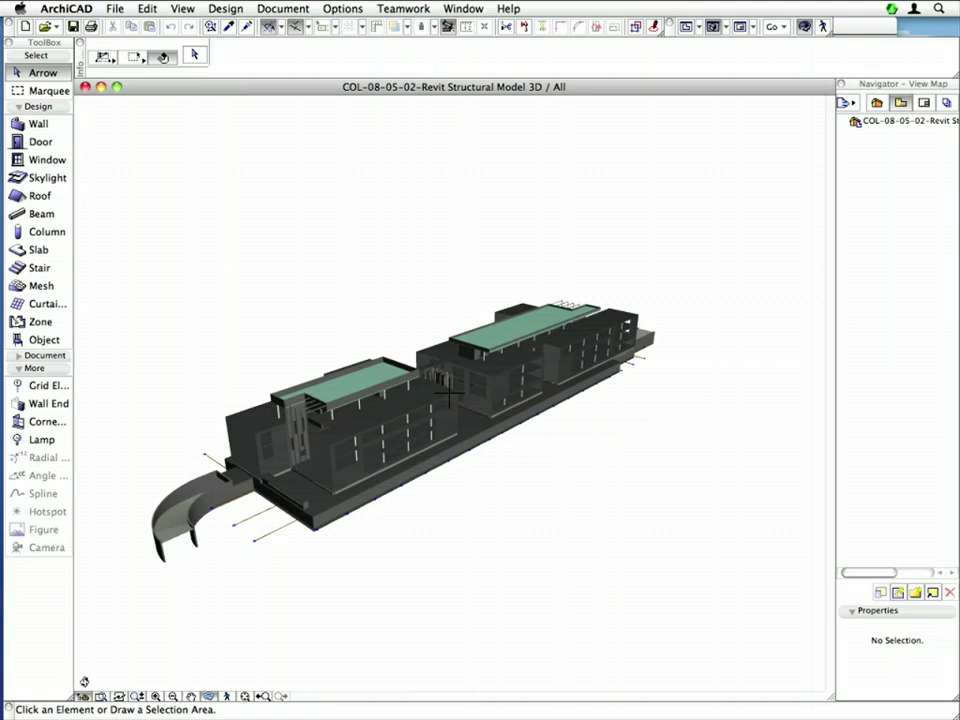
# Open the 8.5.1 IFC 3D Model view from Chapter 08 and apply the Structural layer combination
pyautogui.moveTo(86, 681); pyautogui.dragTo(742, 673)
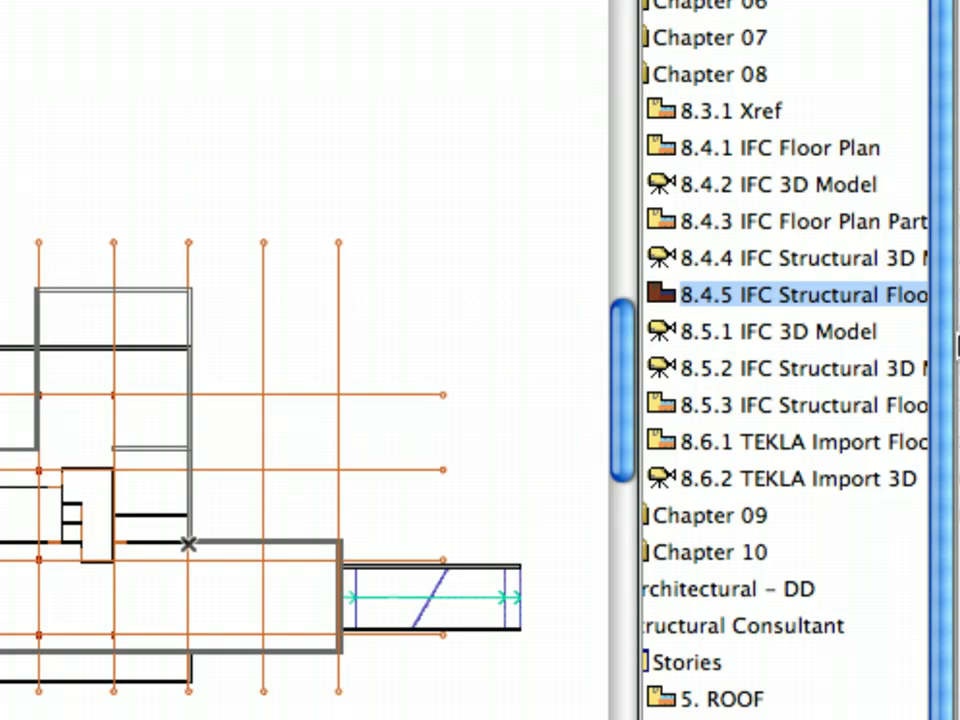
pyautogui.doubleClick(848, 334)
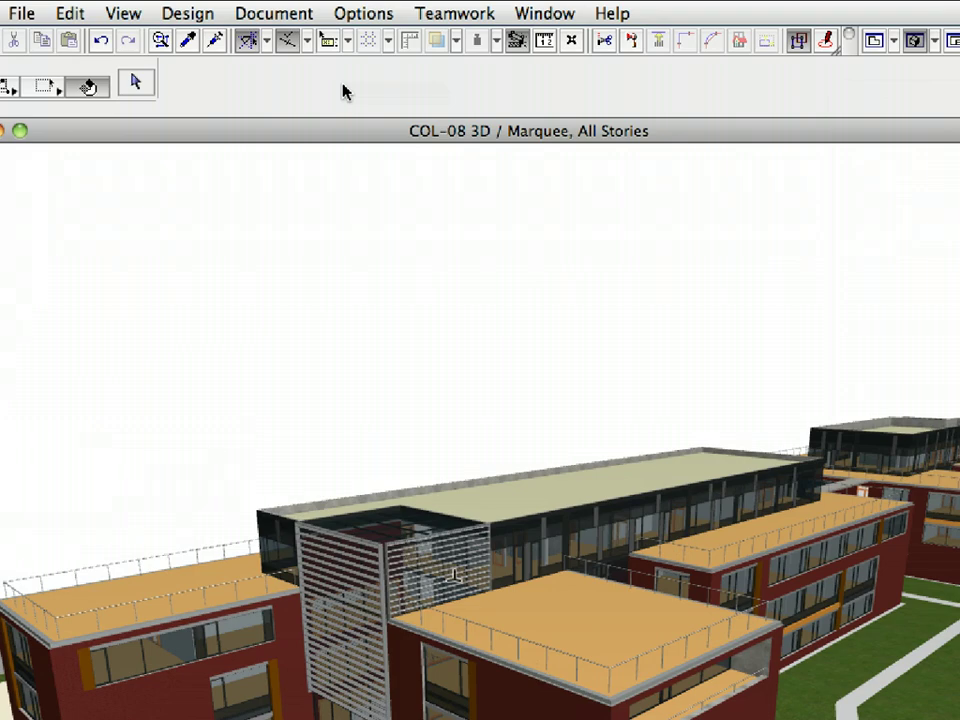
pyautogui.click(296, 5)
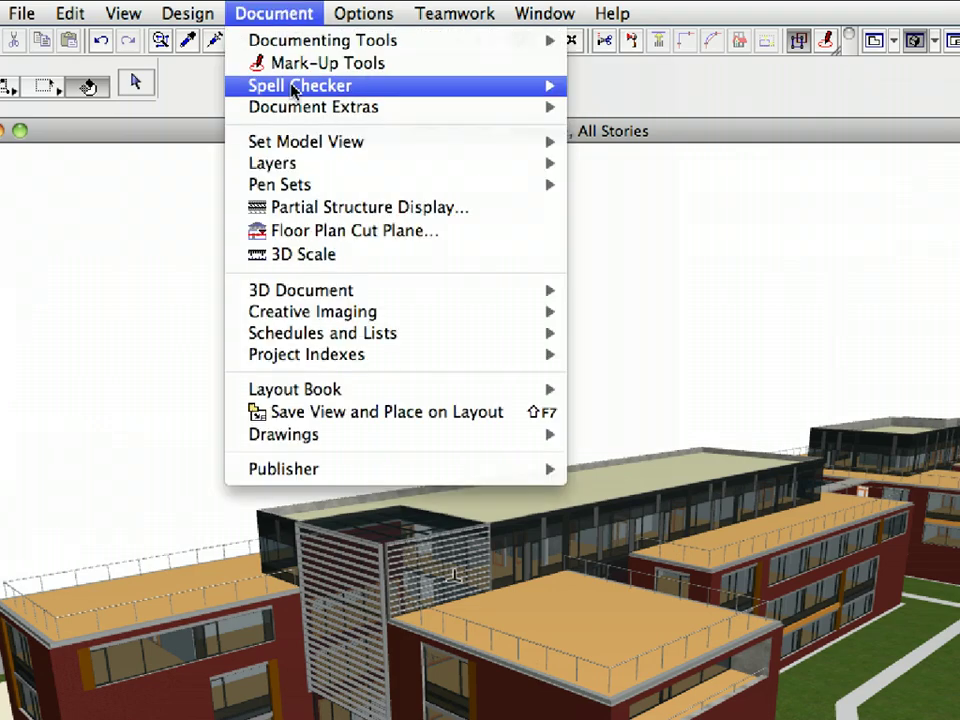
pyautogui.moveTo(294, 161)
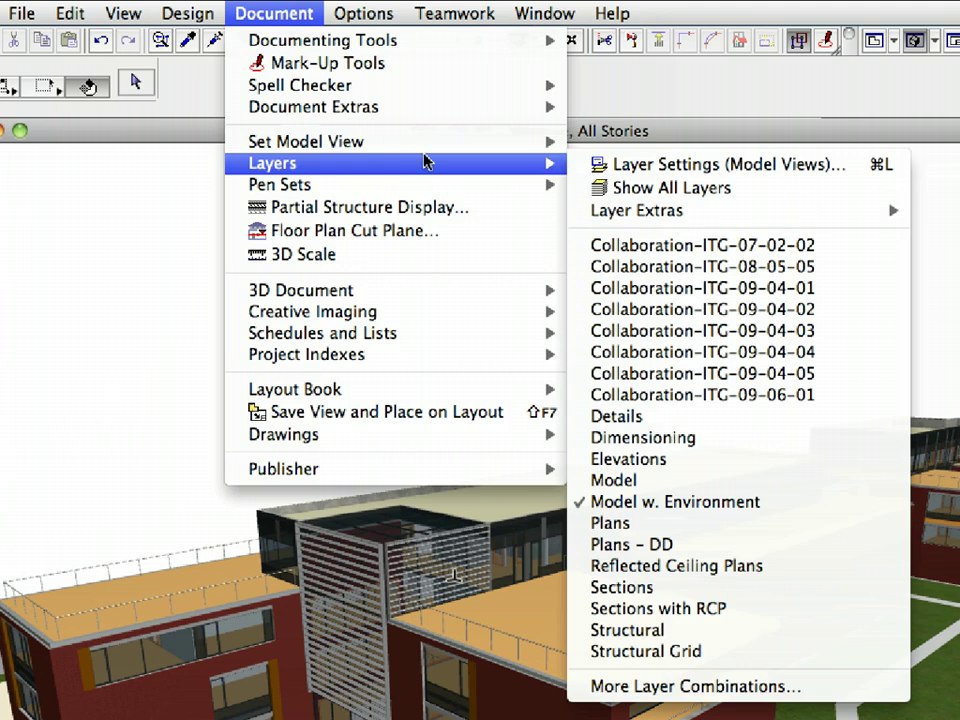
pyautogui.click(727, 630)
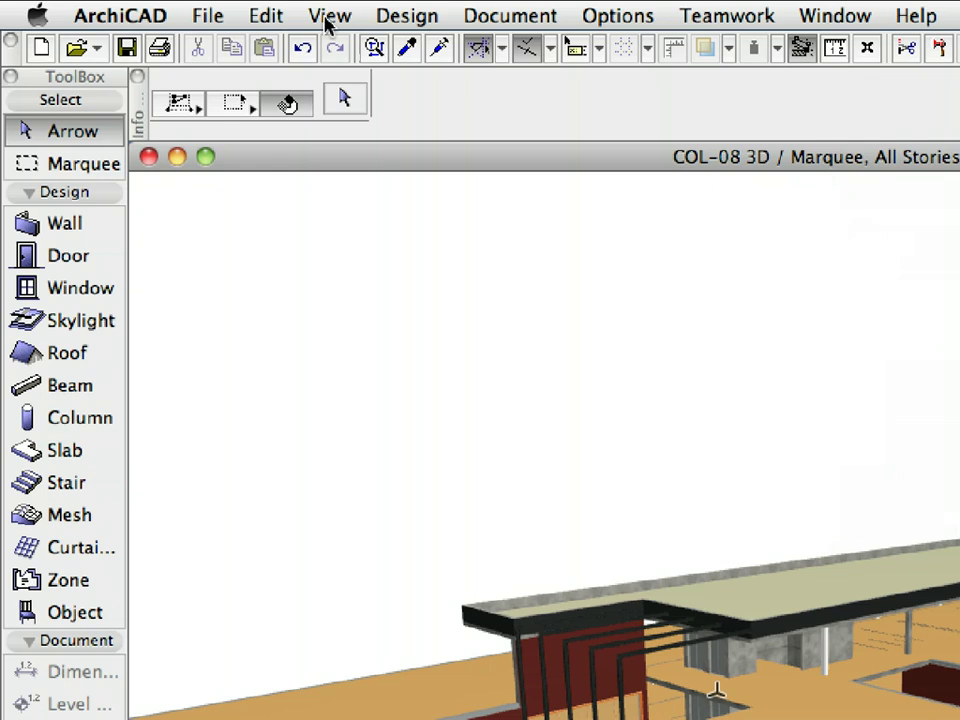
# Filter the elements shown in 3D to exclude the Window and Door element types
pyautogui.click(329, 18)
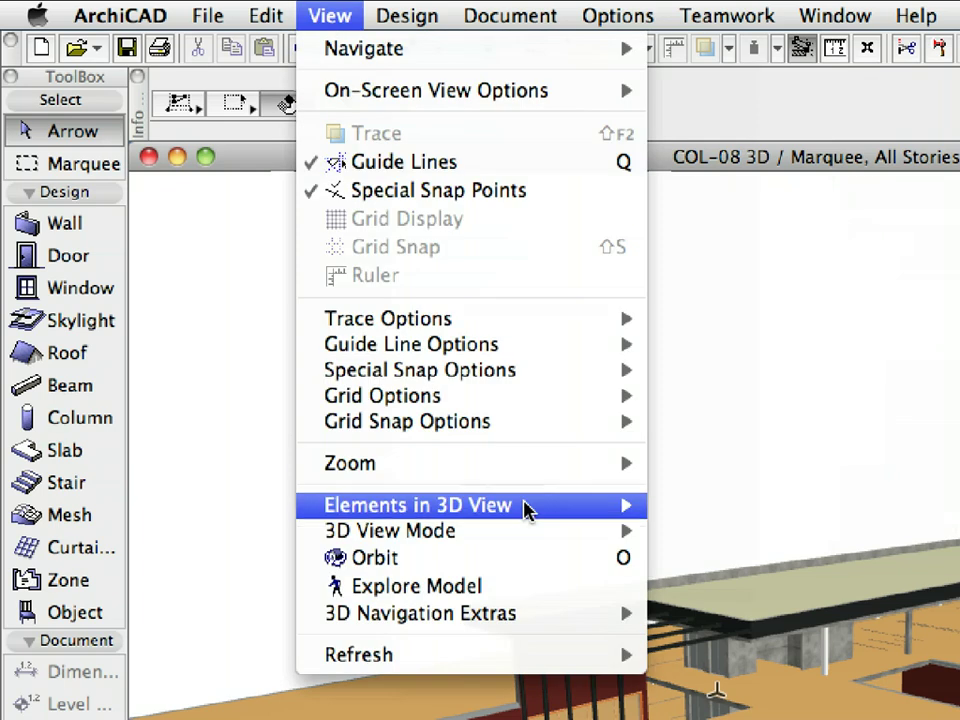
pyautogui.moveTo(525, 508)
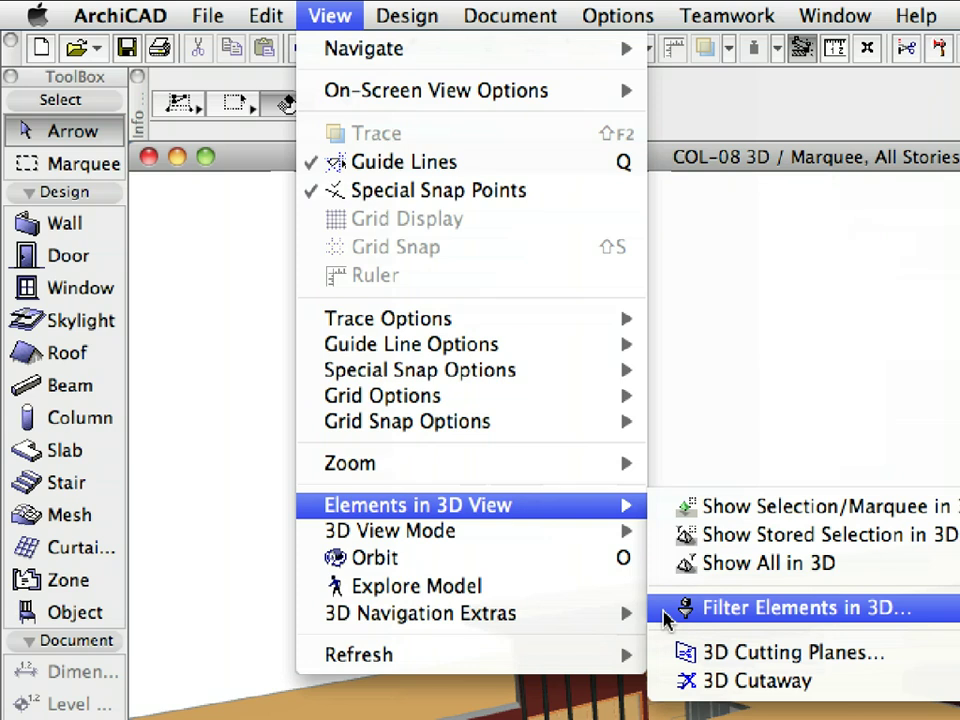
pyautogui.click(668, 610)
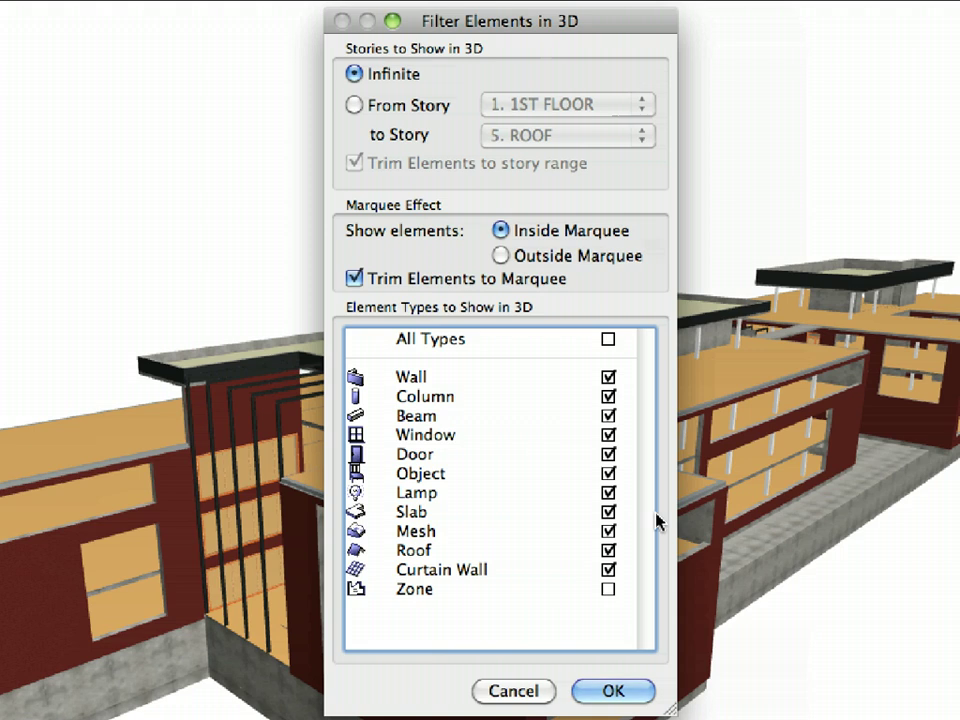
pyautogui.click(608, 436)
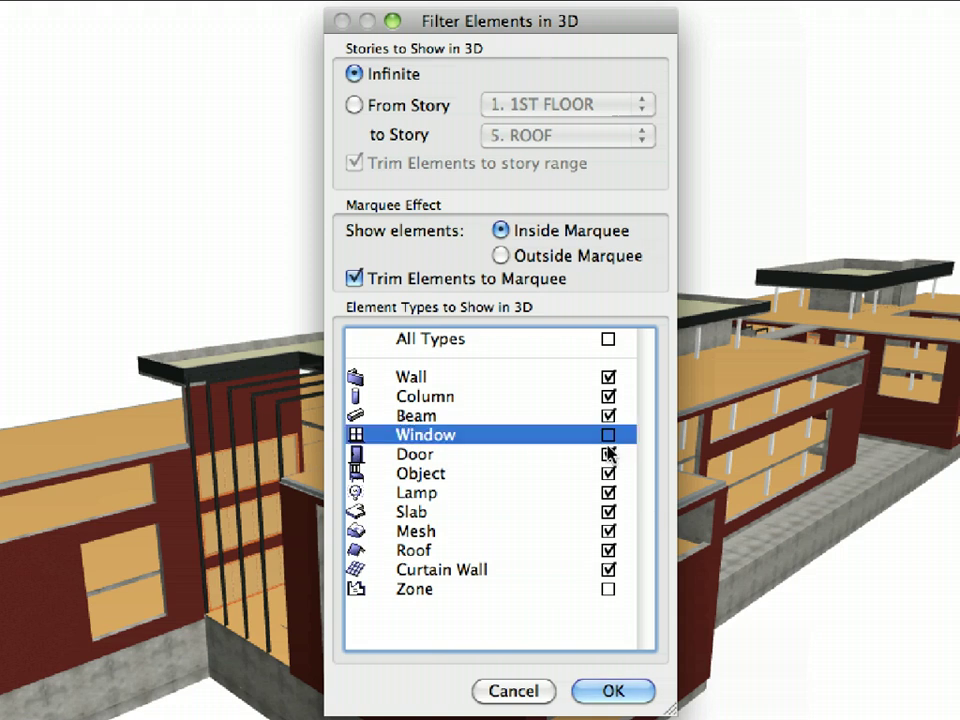
pyautogui.click(608, 455)
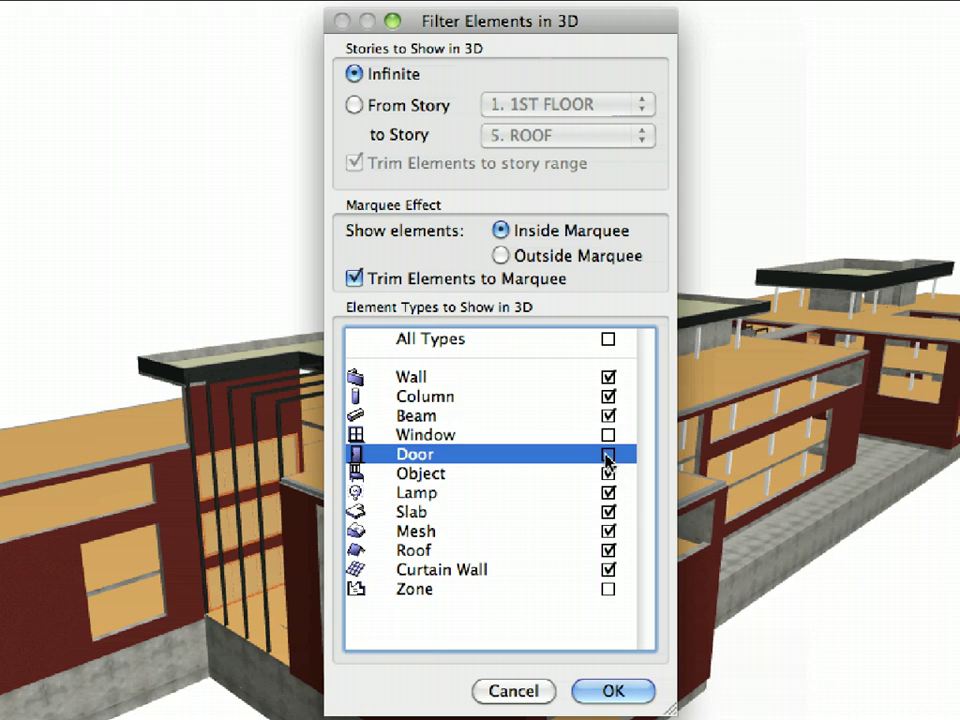
pyautogui.click(638, 692)
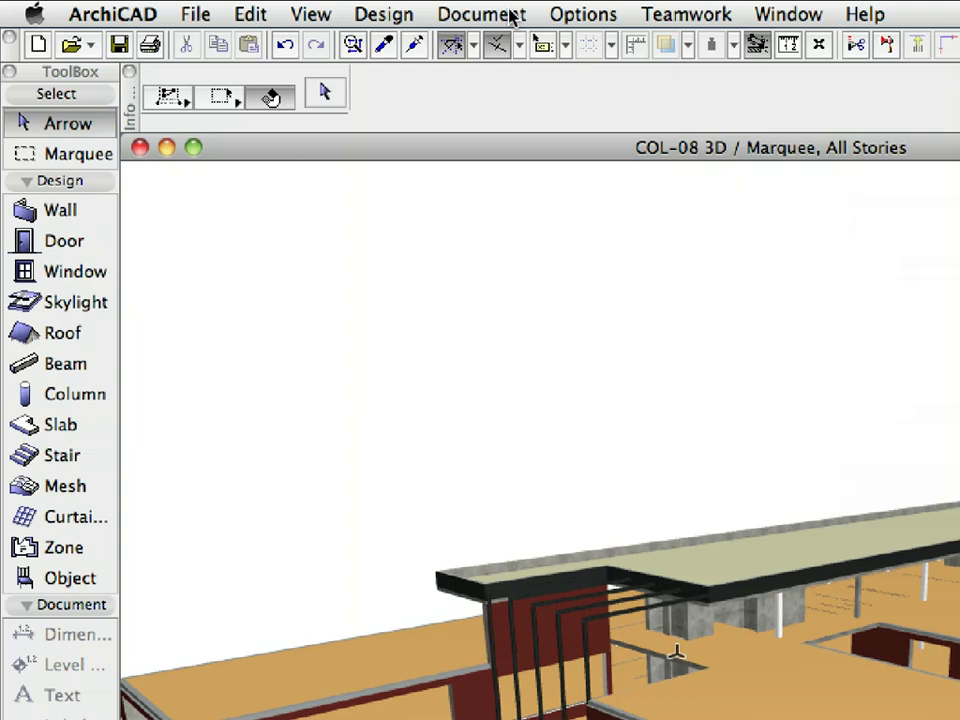
# Set the 3D partial structure display to Core of Load-Bearing Elements Only
pyautogui.click(299, 9)
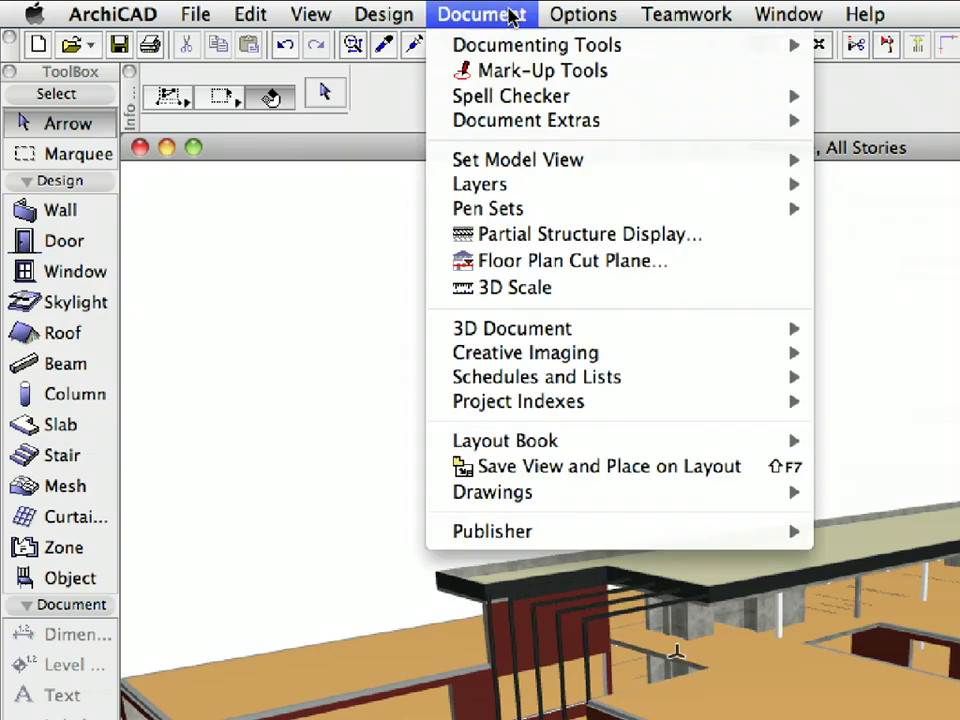
pyautogui.click(777, 246)
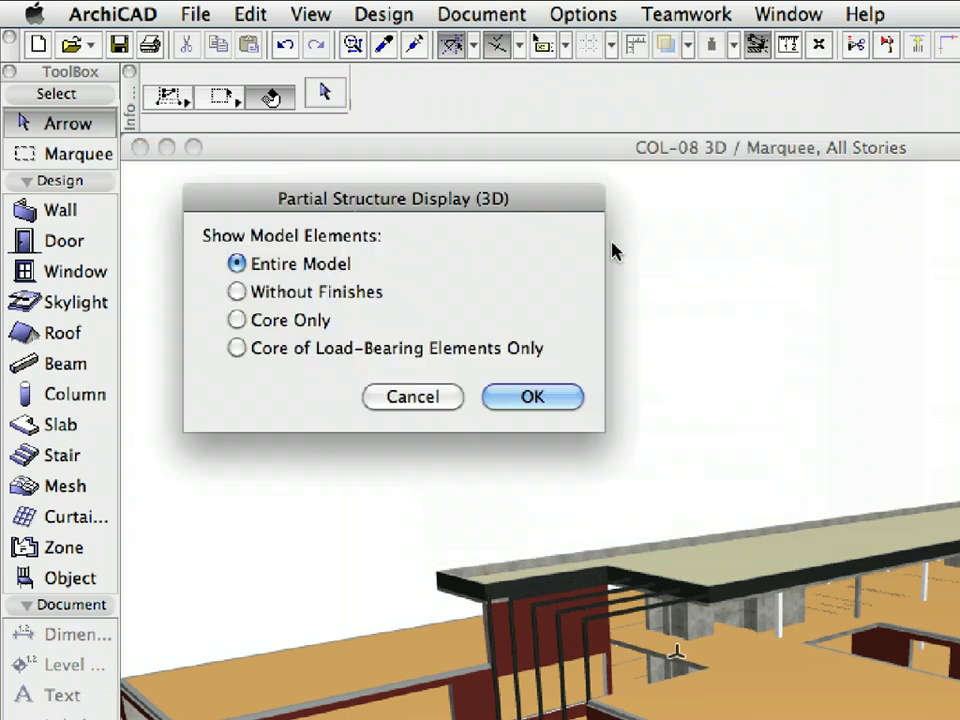
pyautogui.click(478, 352)
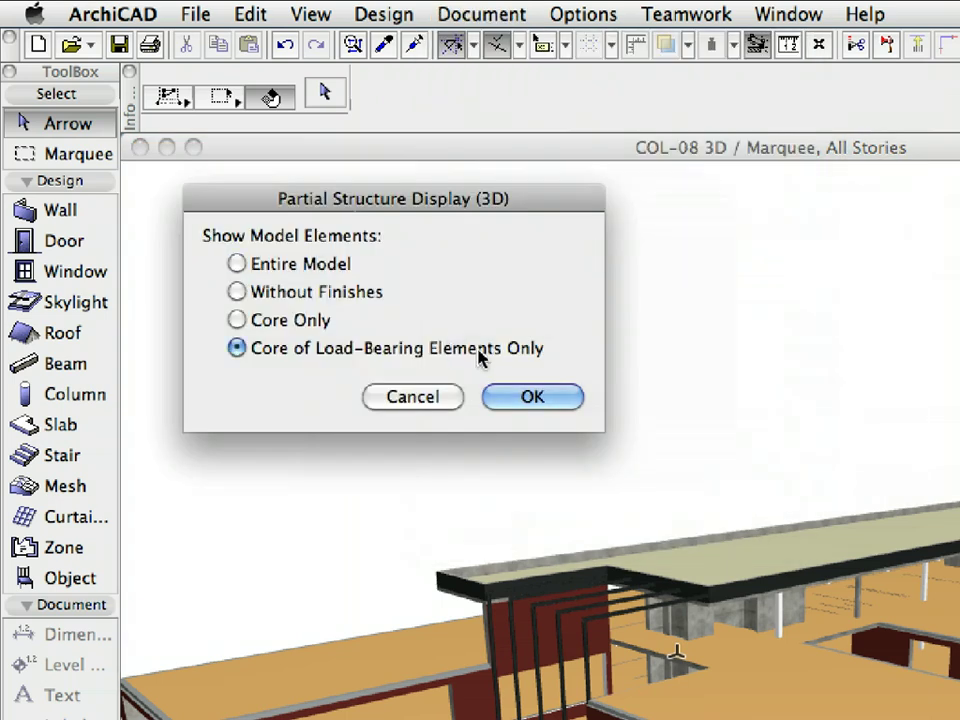
pyautogui.click(564, 400)
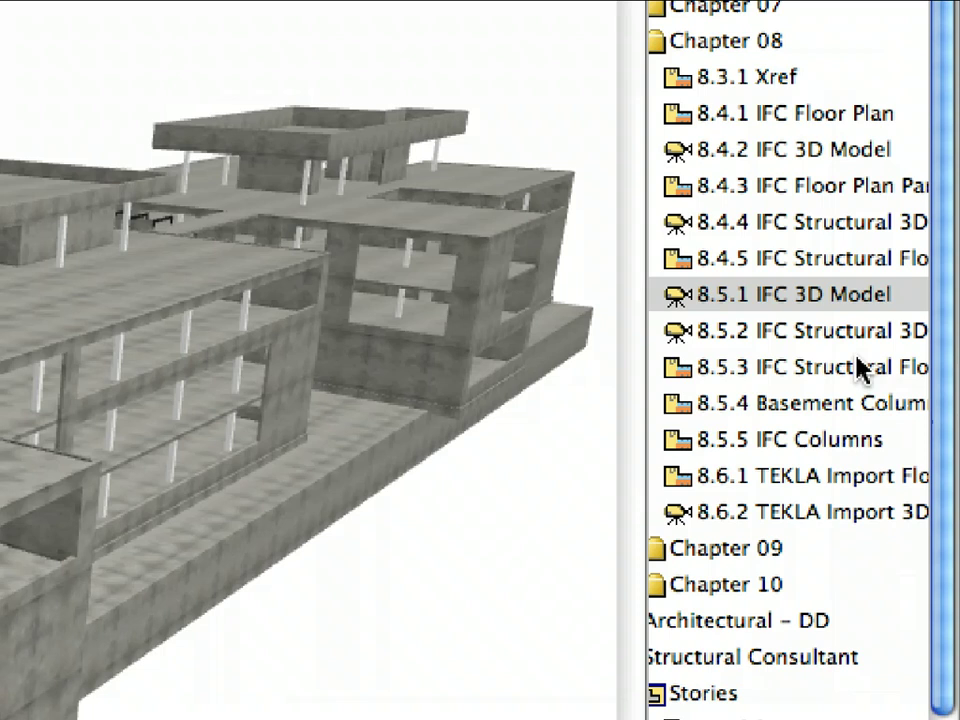
# Open the saved 8.5.2 IFC Structural 3D view from Chapter 08
pyautogui.click(940, 365)
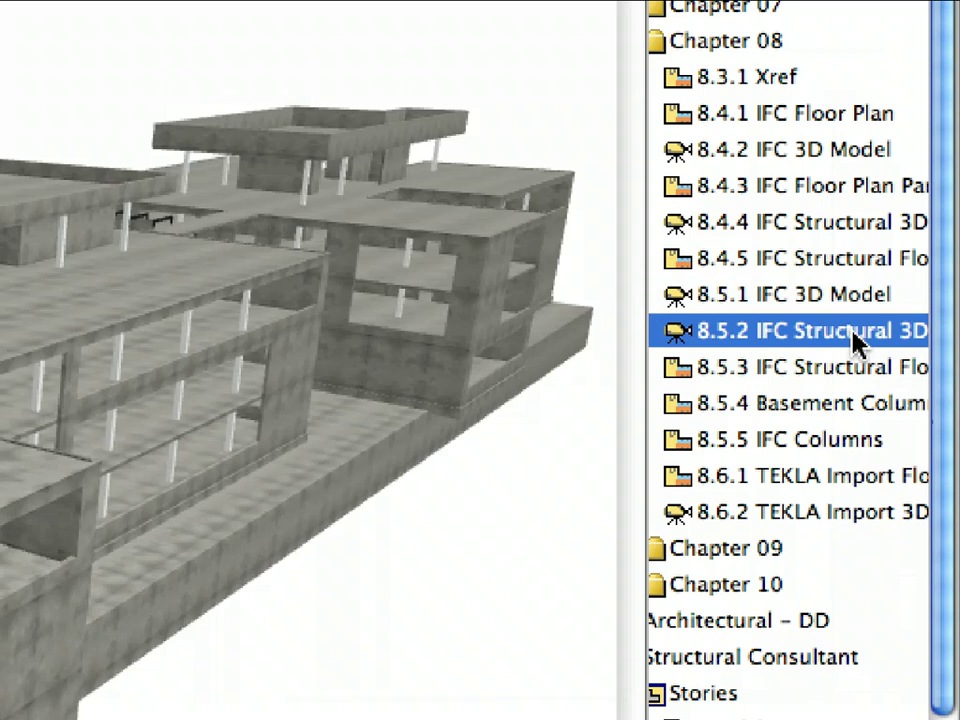
pyautogui.doubleClick(855, 340)
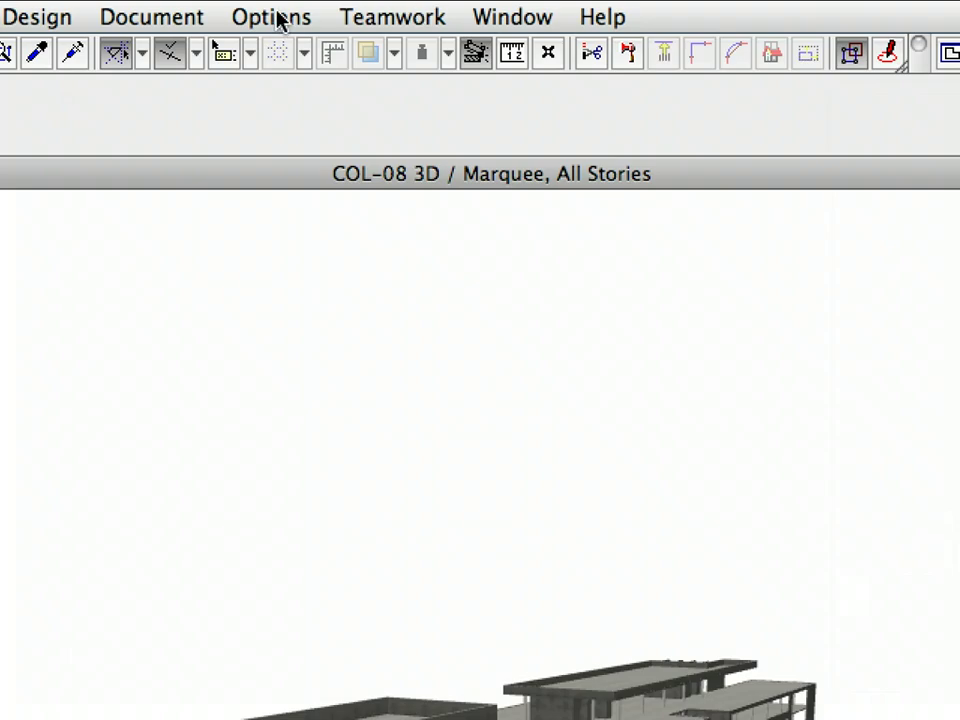
# Import the standard steel profile IPE200 into the project, using EuroCode, Rolled Steel and I / H Shape geometry
pyautogui.click(345, 9)
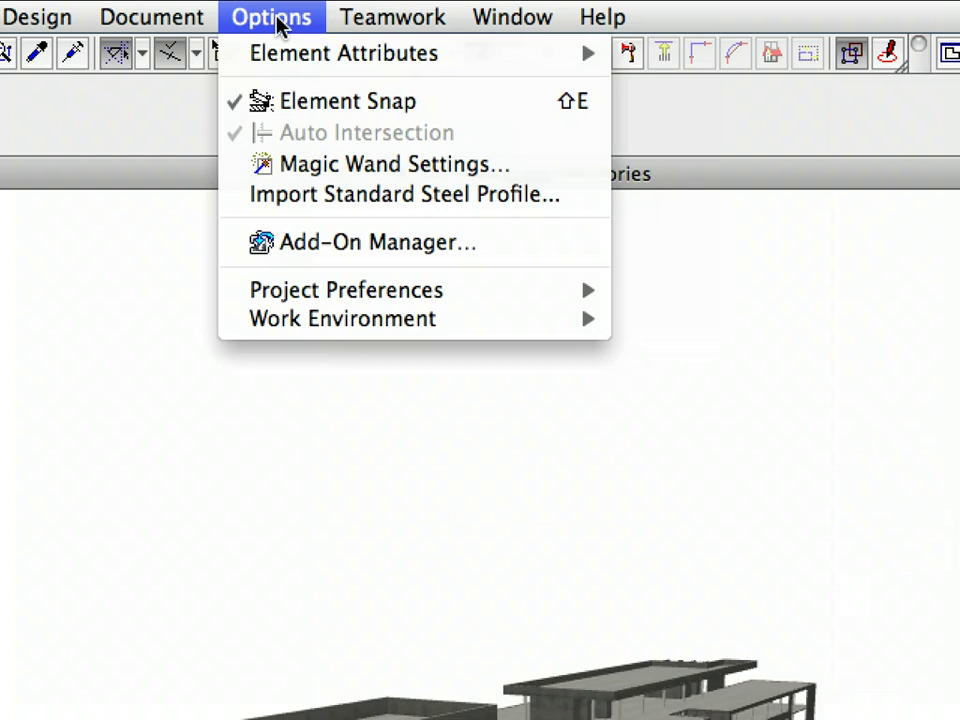
pyautogui.click(580, 203)
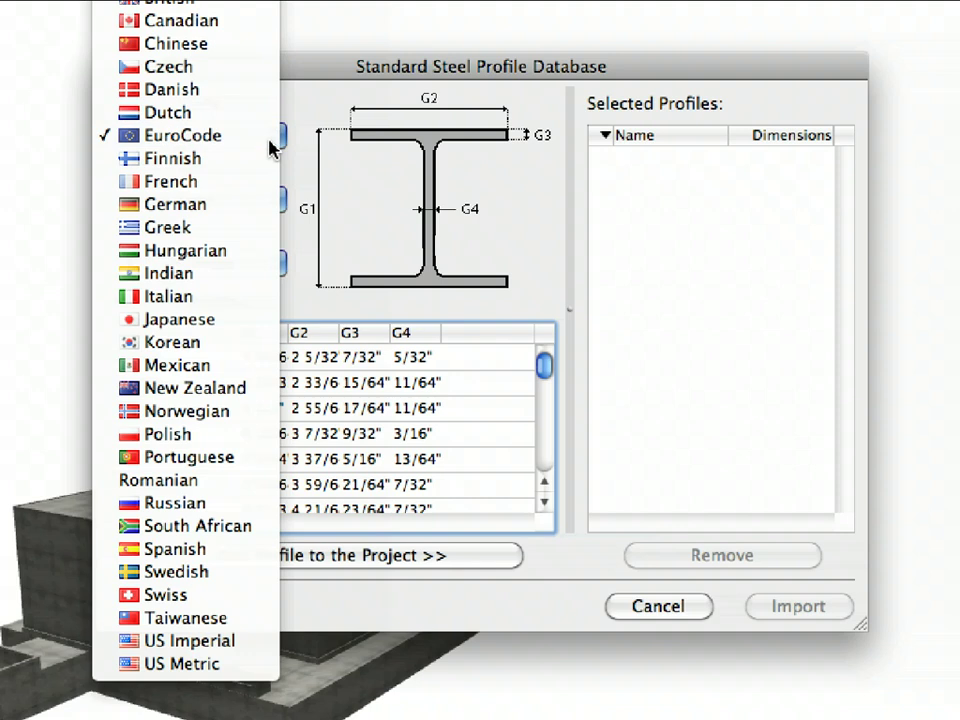
pyautogui.click(269, 140)
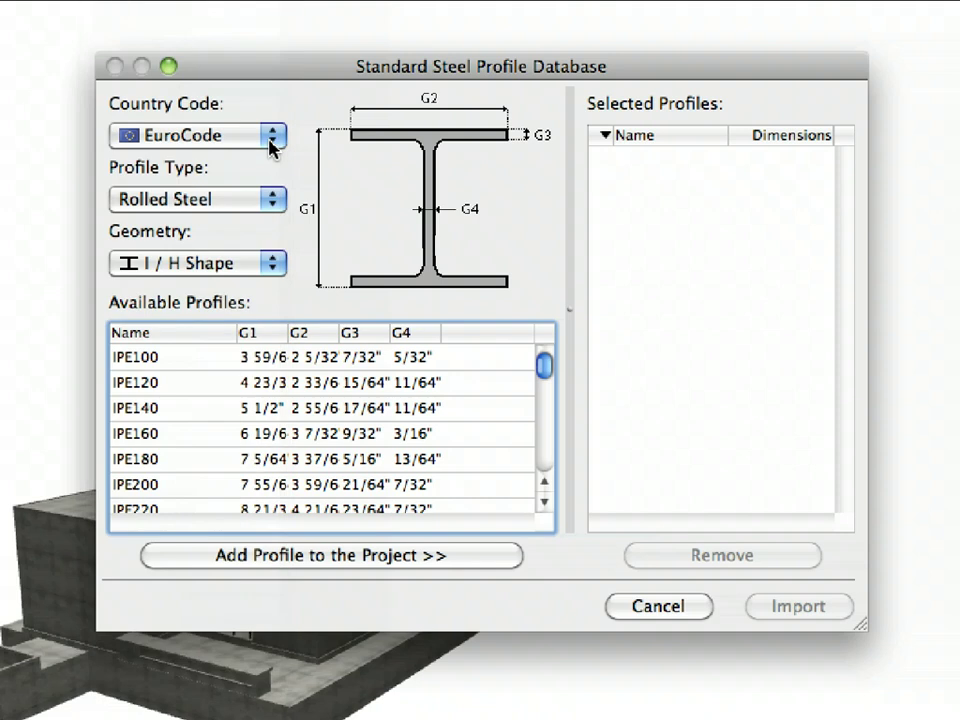
pyautogui.click(270, 203)
pyautogui.click(270, 203)
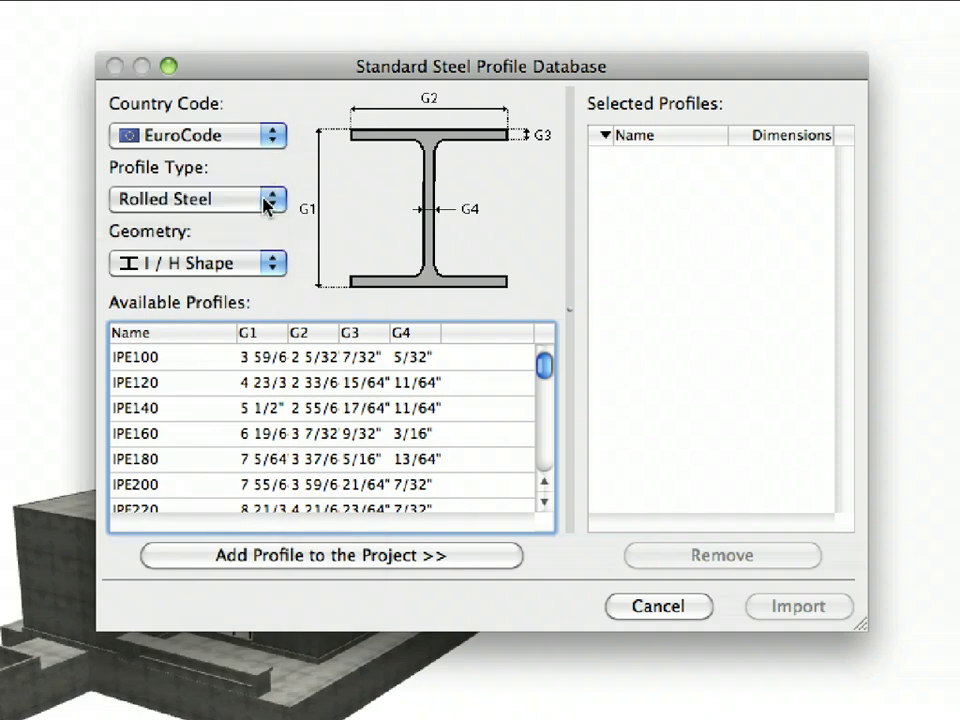
pyautogui.click(268, 265)
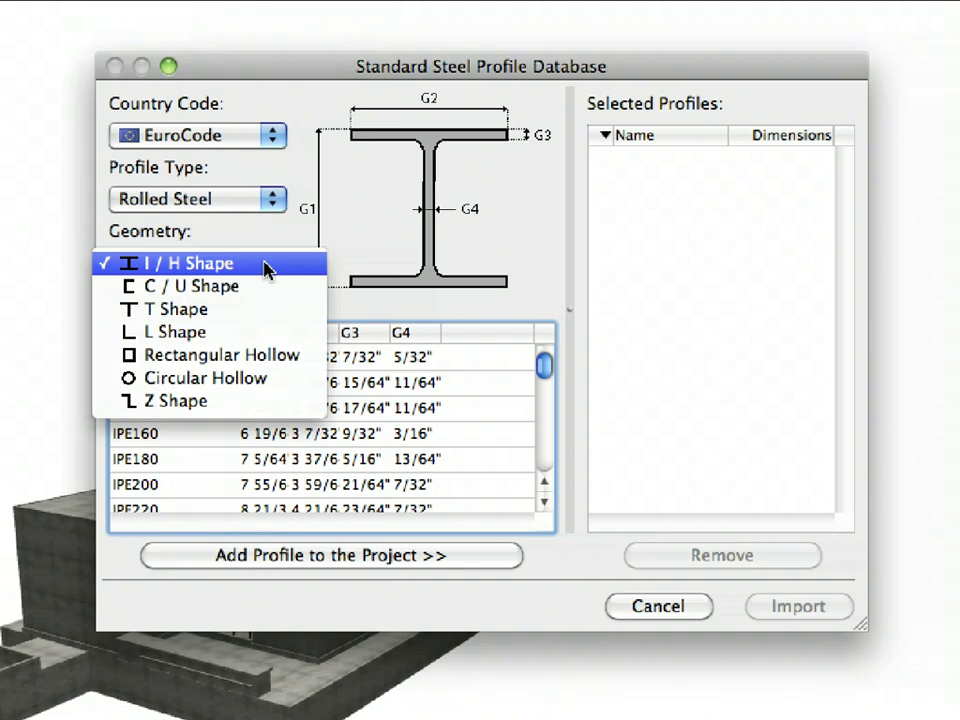
pyautogui.click(268, 268)
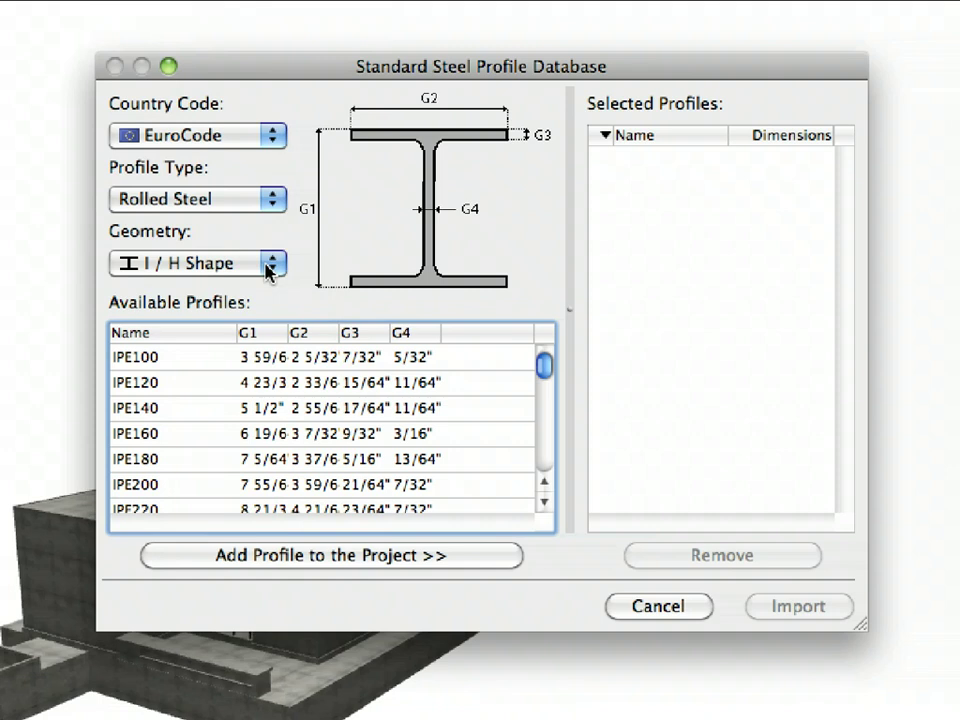
pyautogui.scroll(-2, 255, 366)
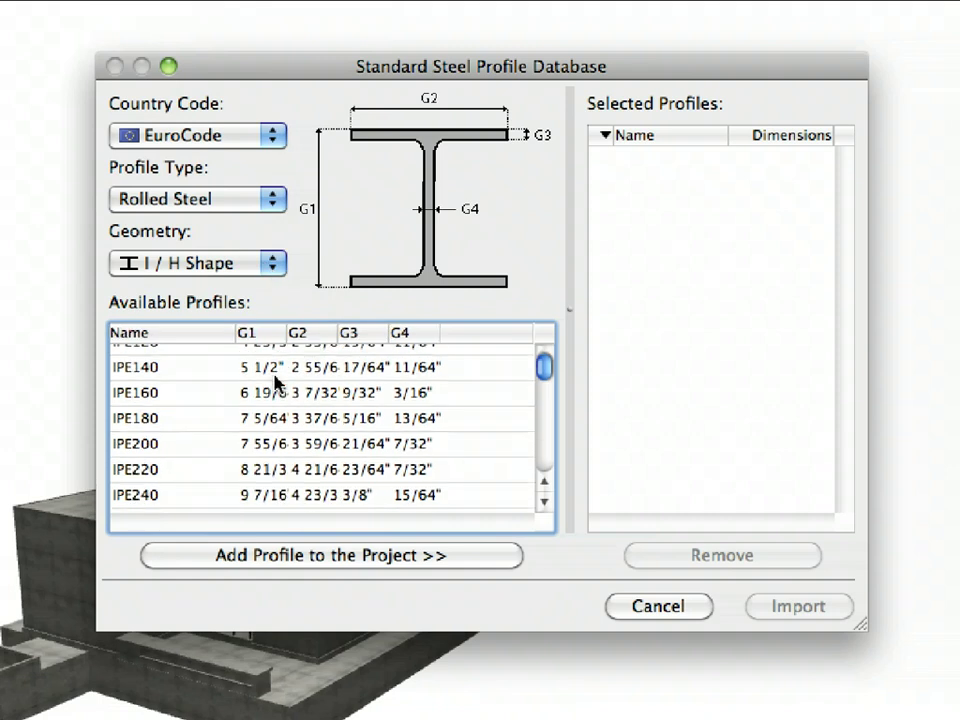
pyautogui.click(188, 450)
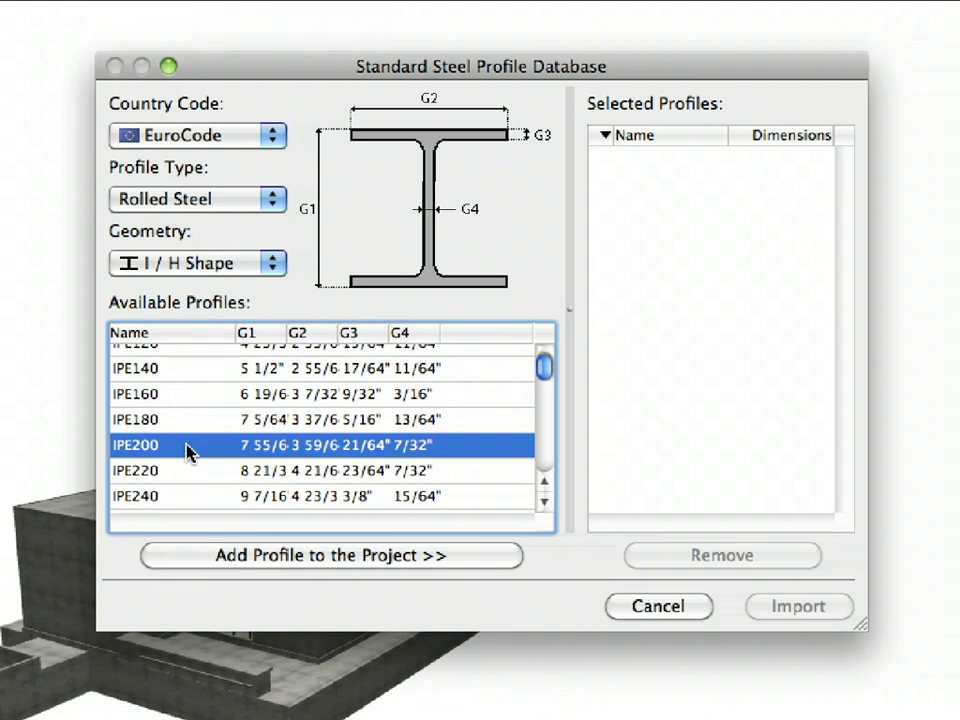
pyautogui.click(499, 557)
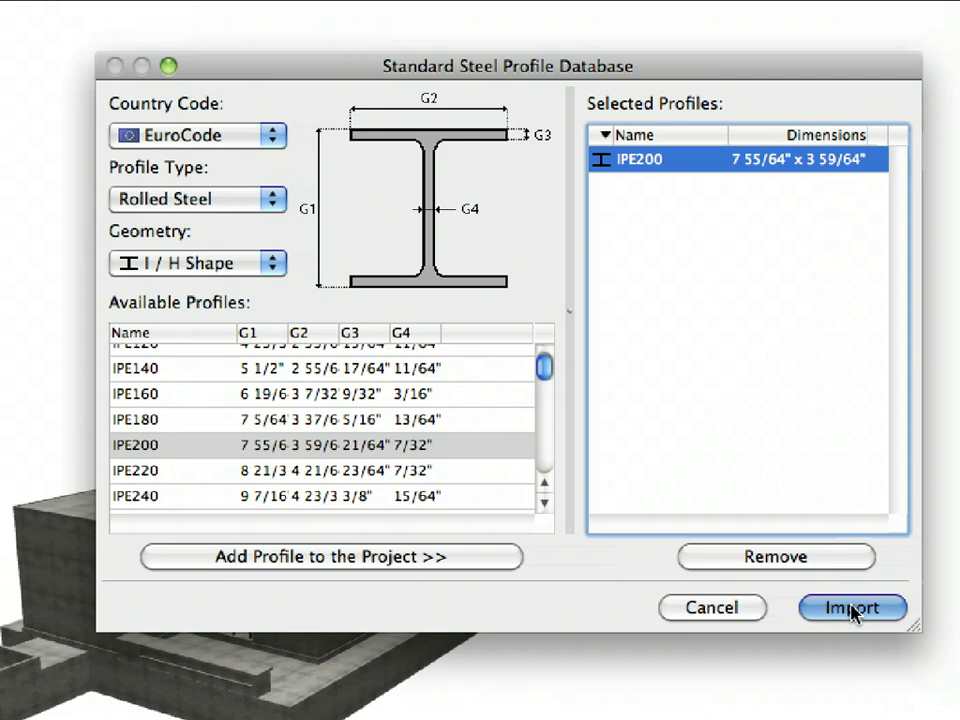
pyautogui.click(852, 608)
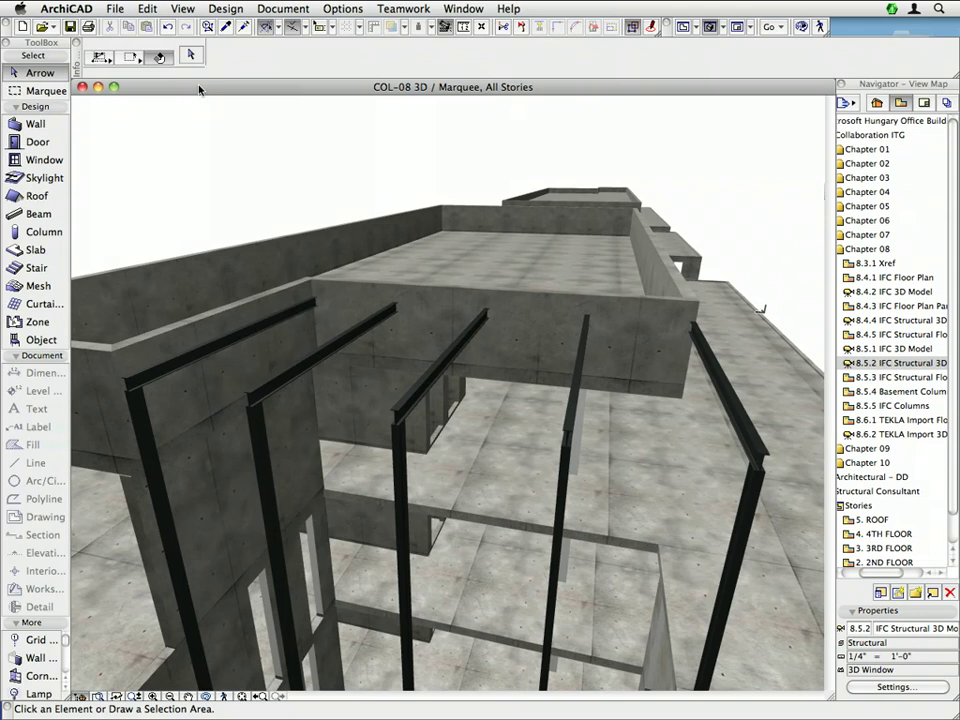
# Assign the IPE200 profile as the complex structure of the five steel roof beams
pyautogui.click(247, 335)
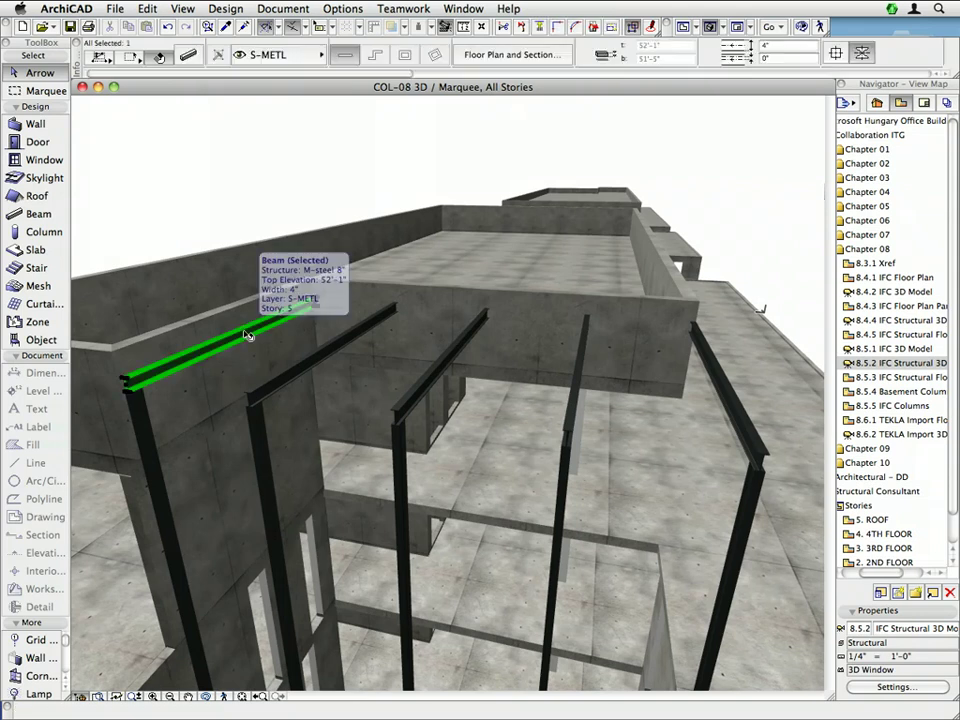
pyautogui.keyDown('shift'); pyautogui.click(291, 380); pyautogui.keyUp('shift')
pyautogui.keyDown('shift'); pyautogui.click(420, 396); pyautogui.keyUp('shift')
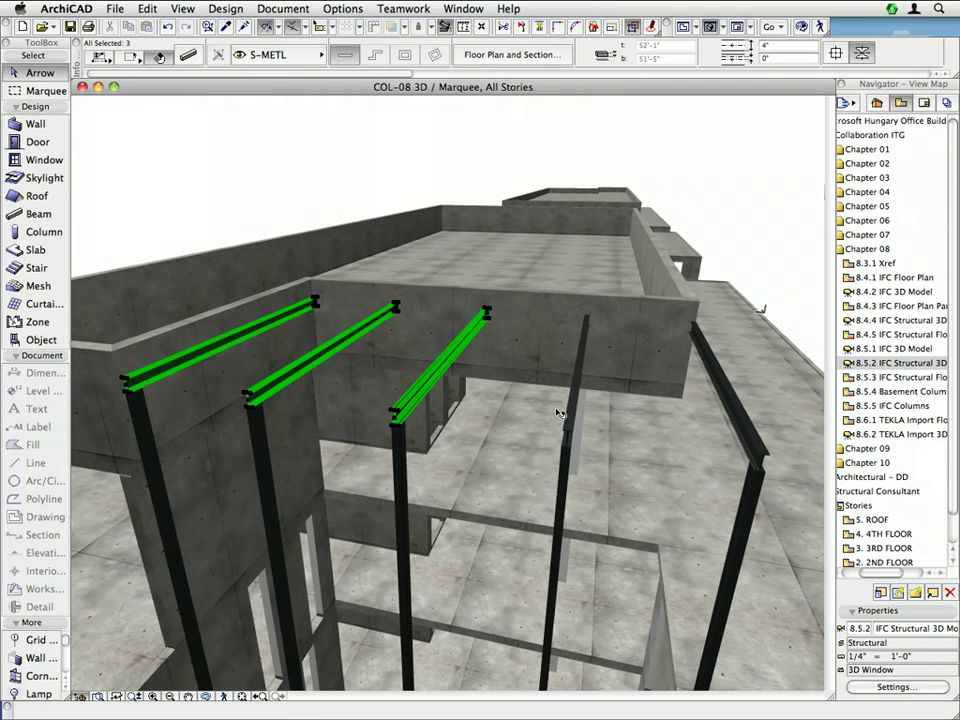
pyautogui.keyDown('shift'); pyautogui.click(577, 372); pyautogui.keyUp('shift')
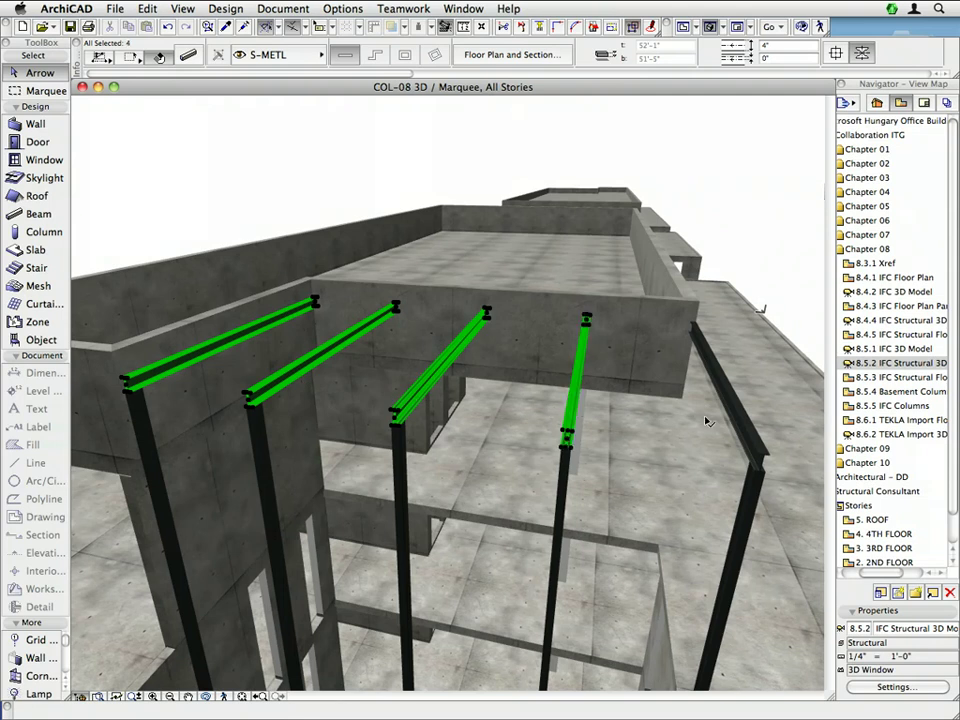
pyautogui.keyDown('shift'); pyautogui.click(748, 428); pyautogui.keyUp('shift')
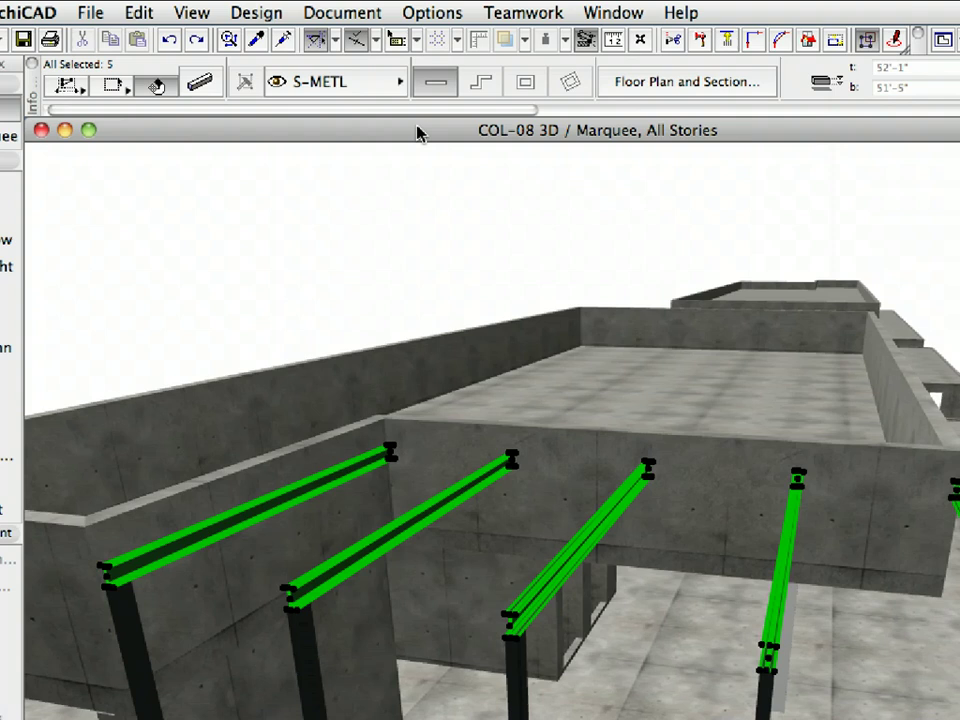
pyautogui.click(213, 92)
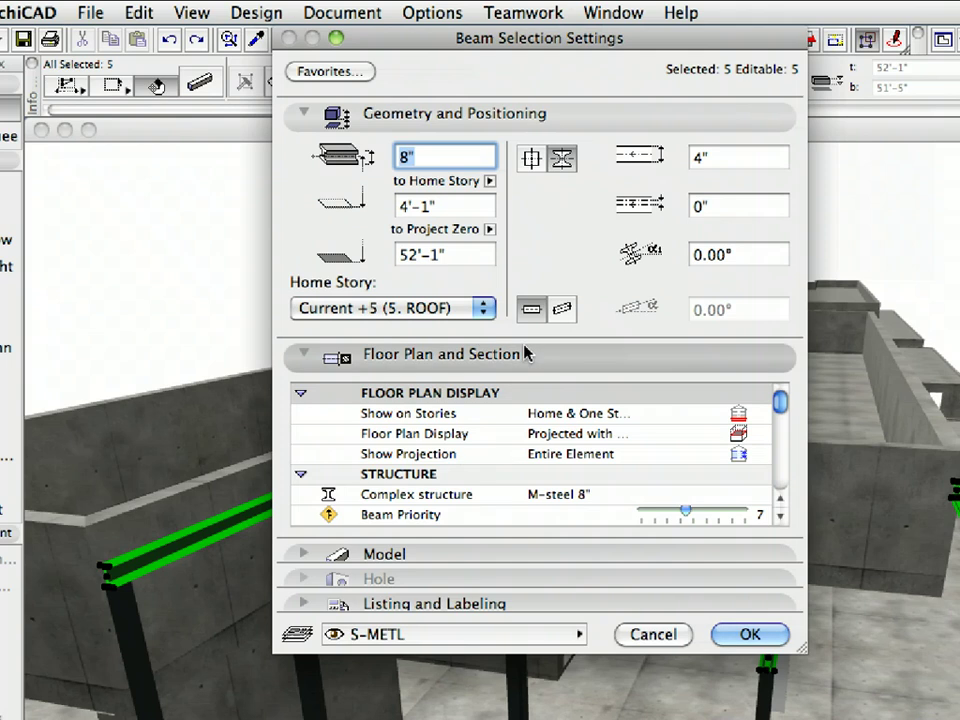
pyautogui.click(591, 496)
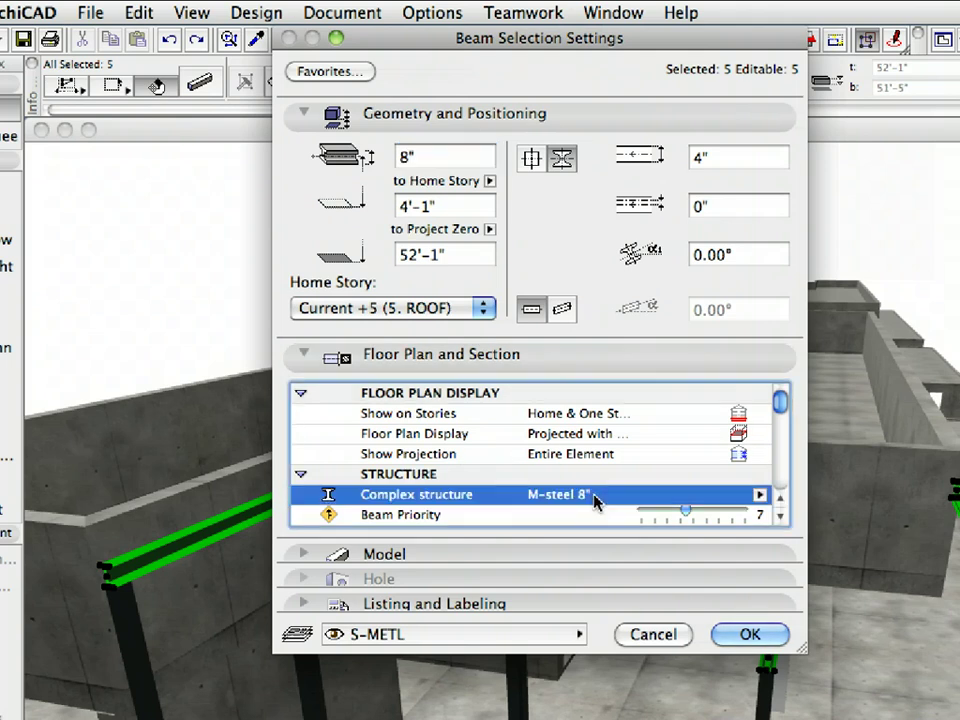
pyautogui.click(760, 500)
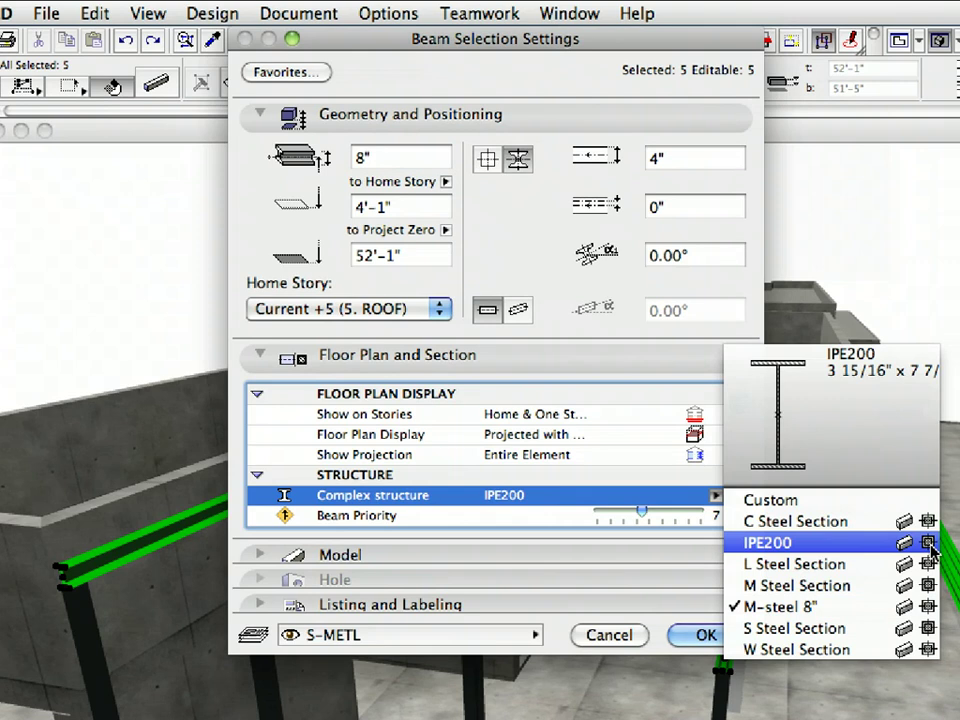
pyautogui.click(931, 546)
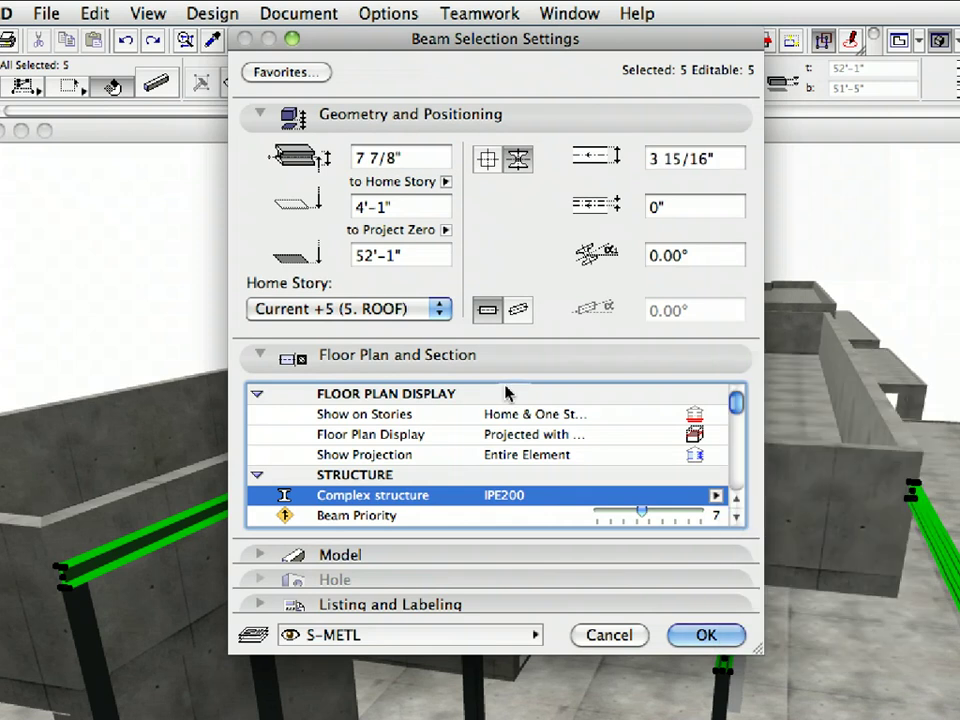
# Set the selected beams' elevation to Project Zero to 51'-8 15/16" and apply the beam settings
pyautogui.click(418, 354)
pyautogui.click(408, 256)
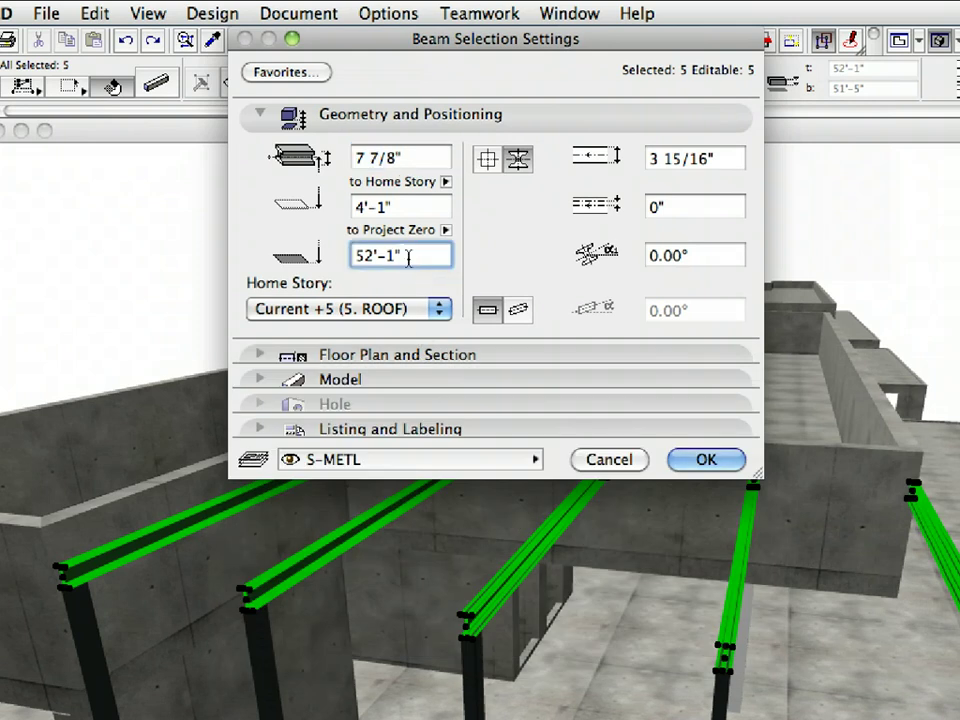
pyautogui.moveTo(408, 258); pyautogui.dragTo(343, 255)
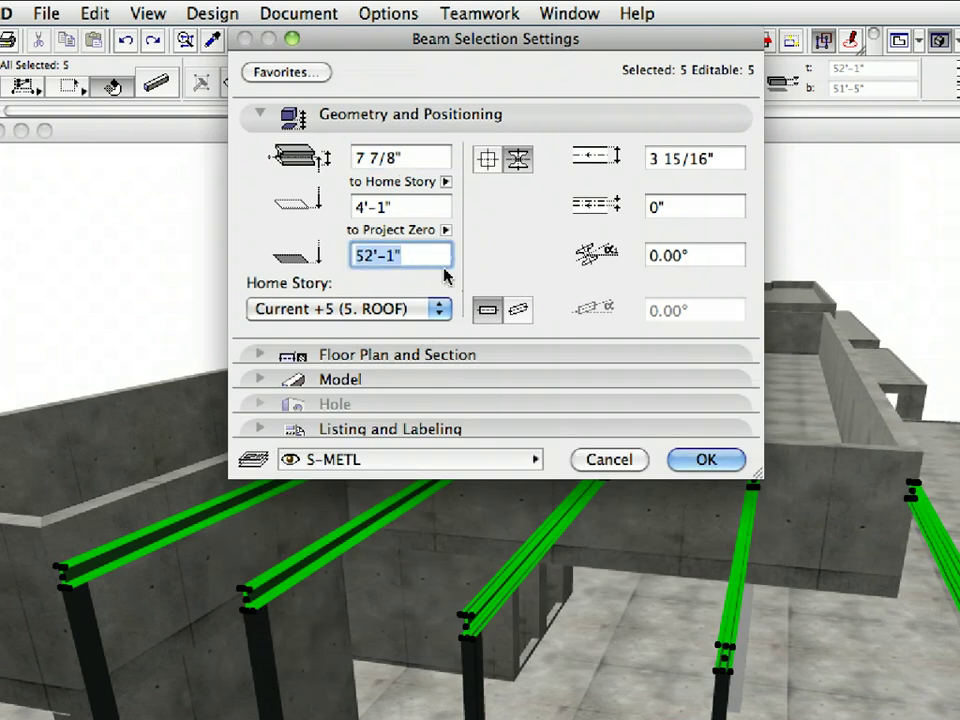
pyautogui.write('51\'-8 15/16"')
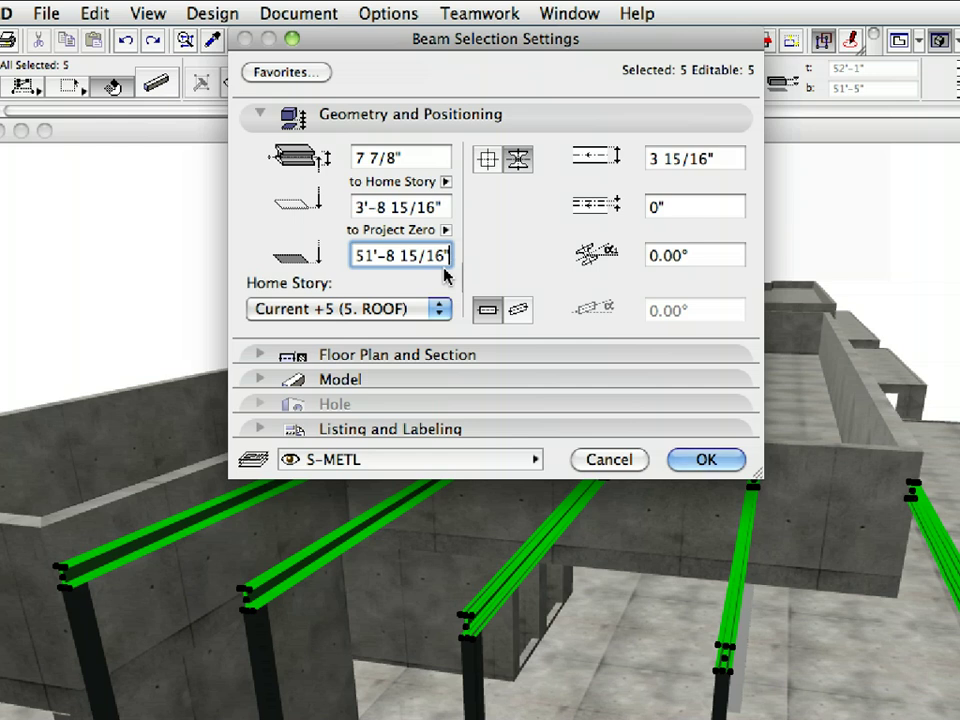
pyautogui.click(704, 462)
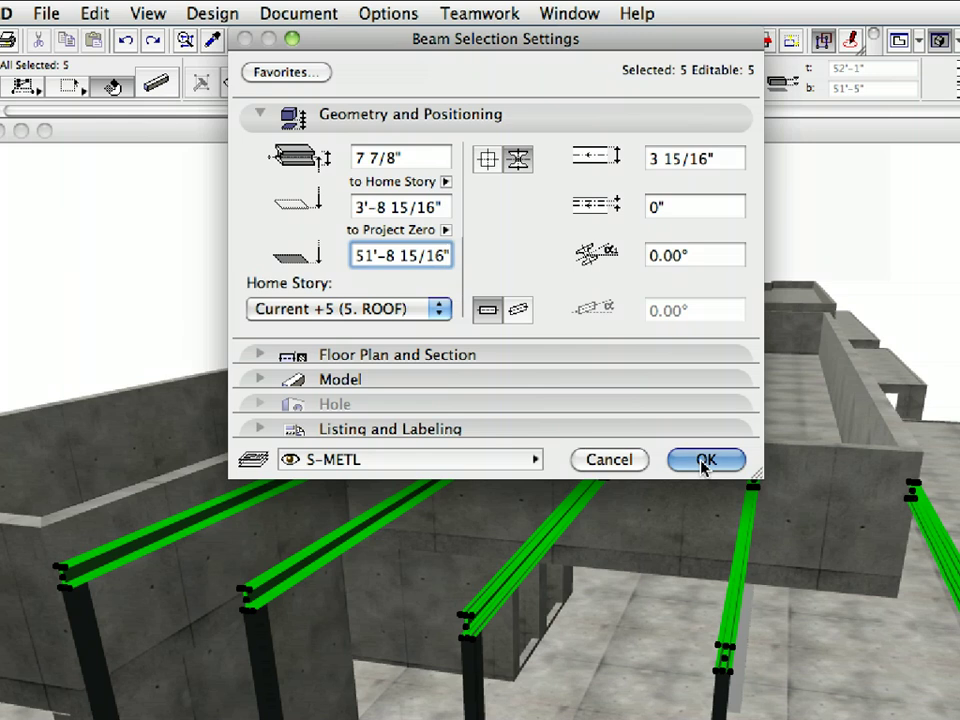
pyautogui.click(704, 462)
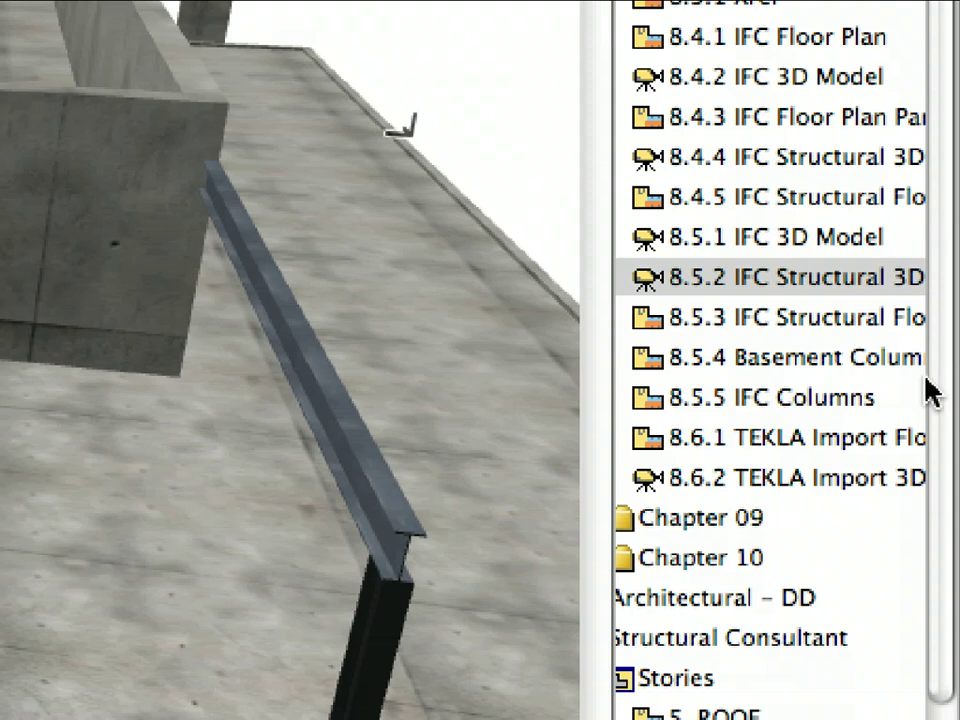
# Open the 8.5.3 IFC Structural floor plan view and set up saving it as an IFC 2x3 file with visible elements on all stories
pyautogui.click(883, 330)
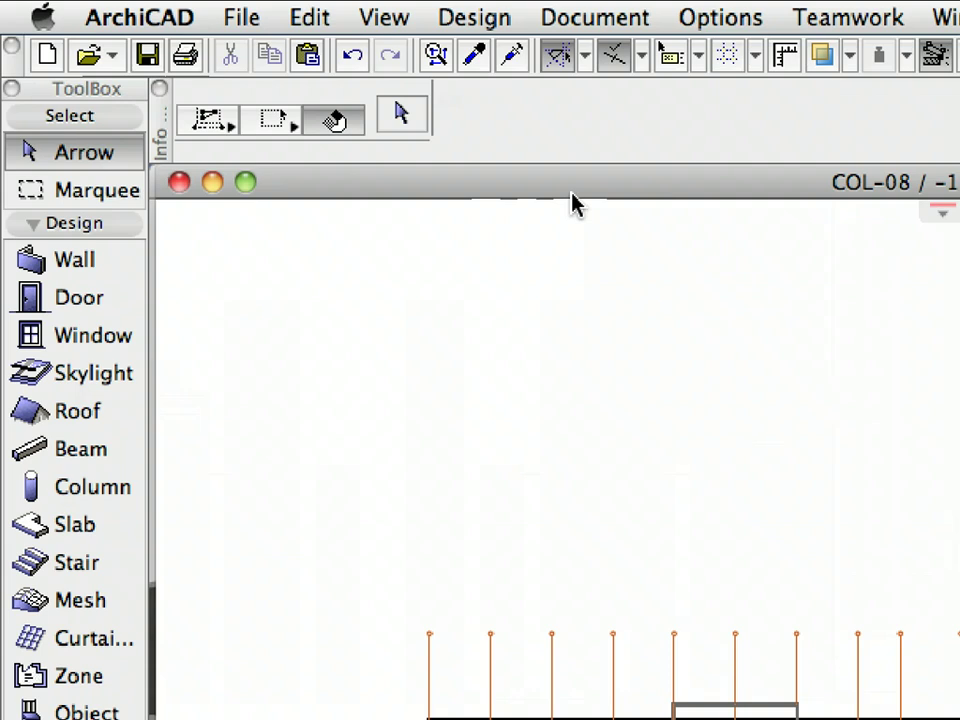
pyautogui.click(123, 12)
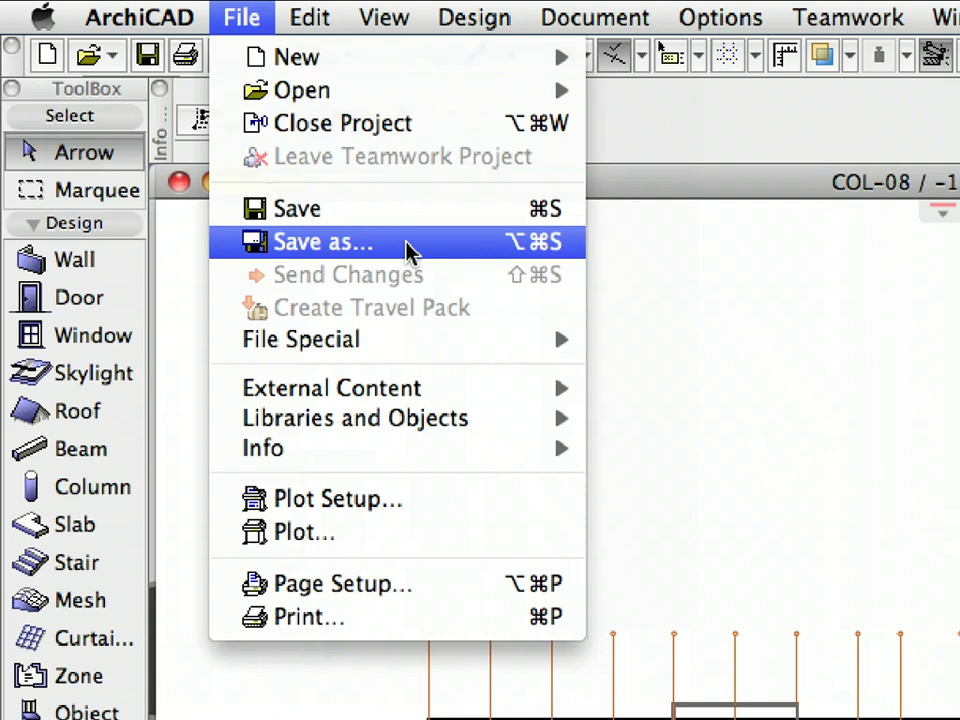
pyautogui.click(410, 242)
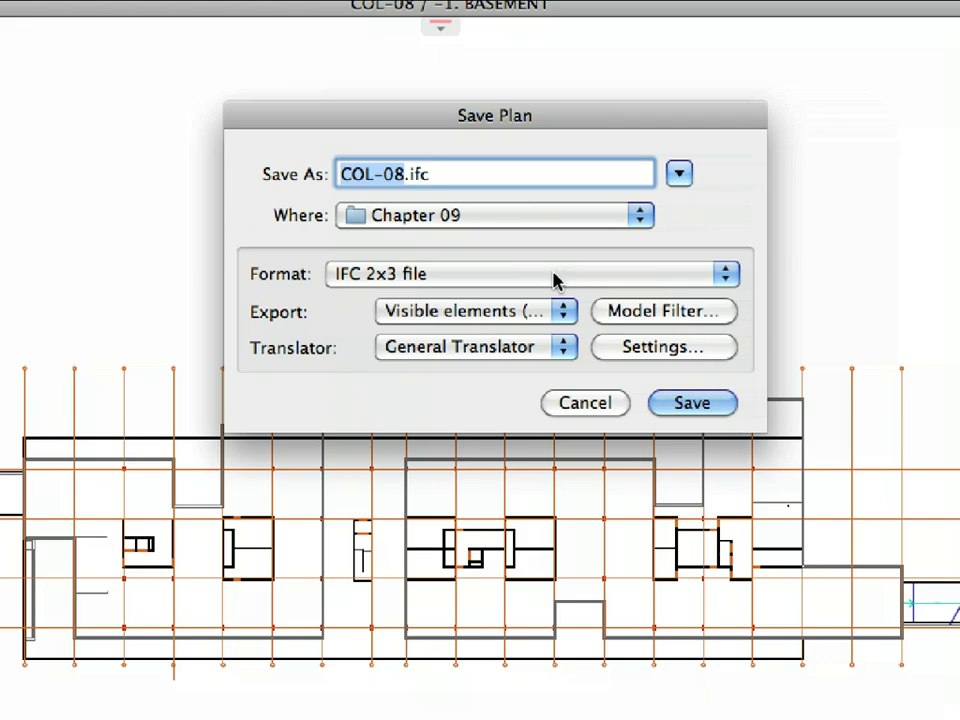
pyautogui.click(554, 279)
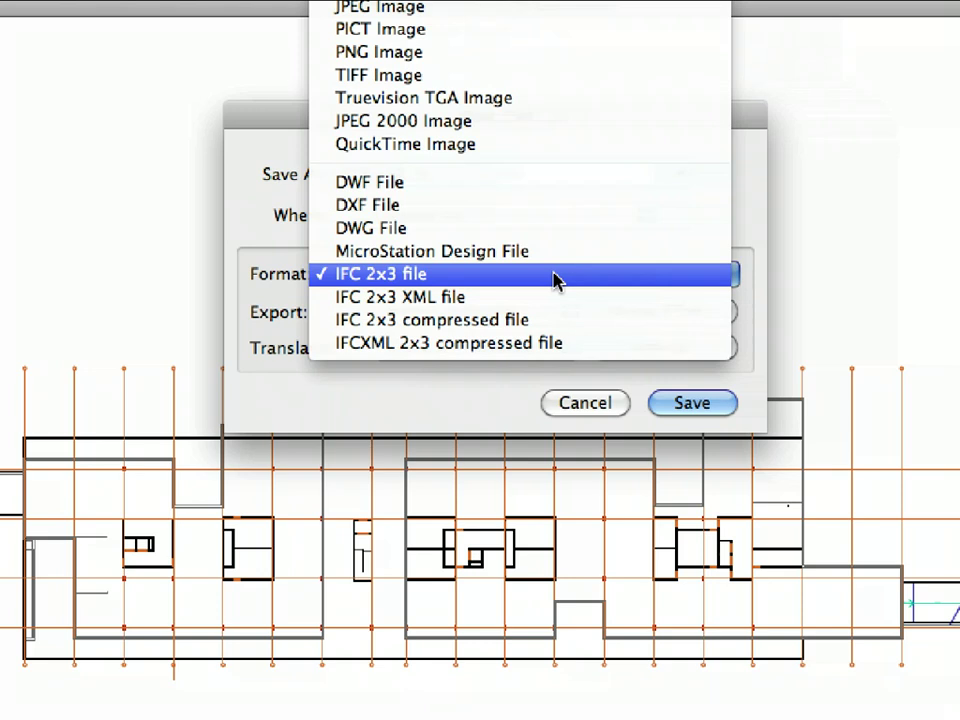
pyautogui.click(554, 273)
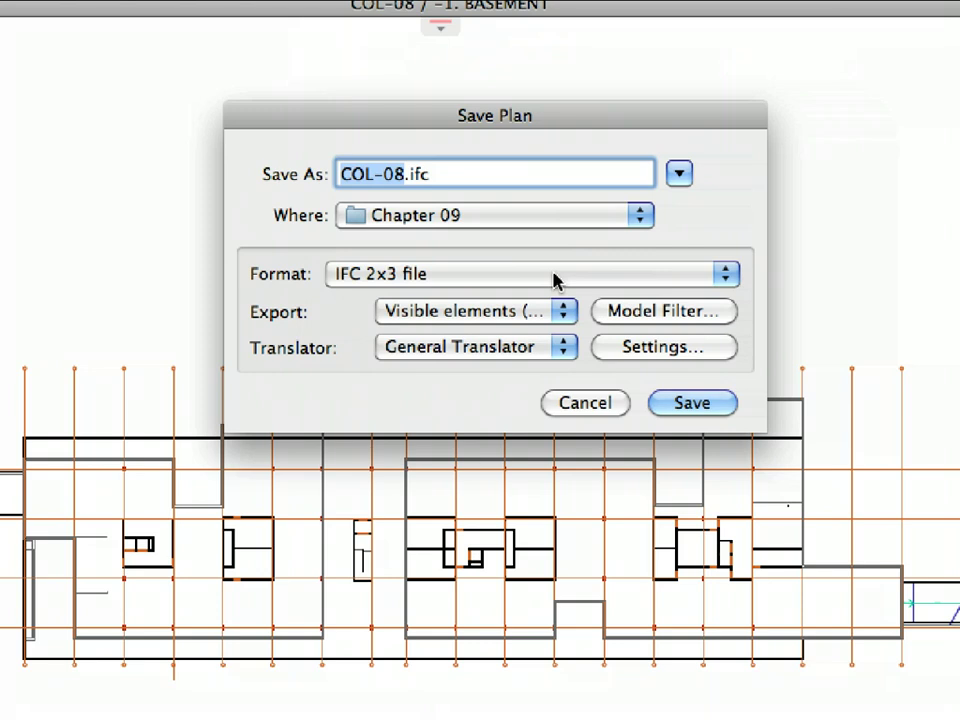
pyautogui.click(530, 312)
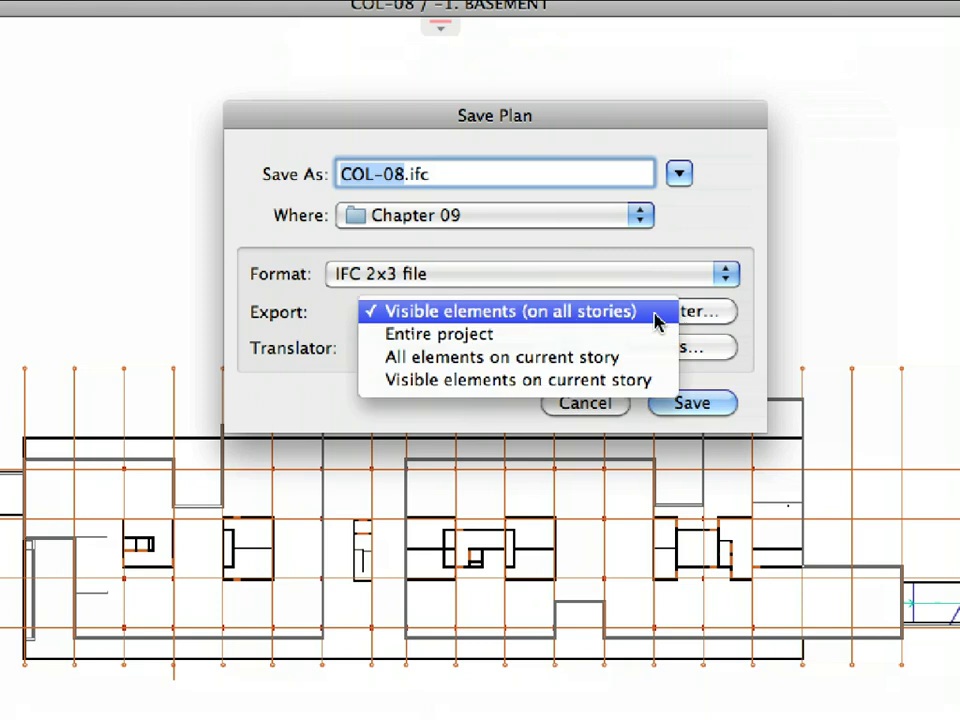
pyautogui.click(657, 318)
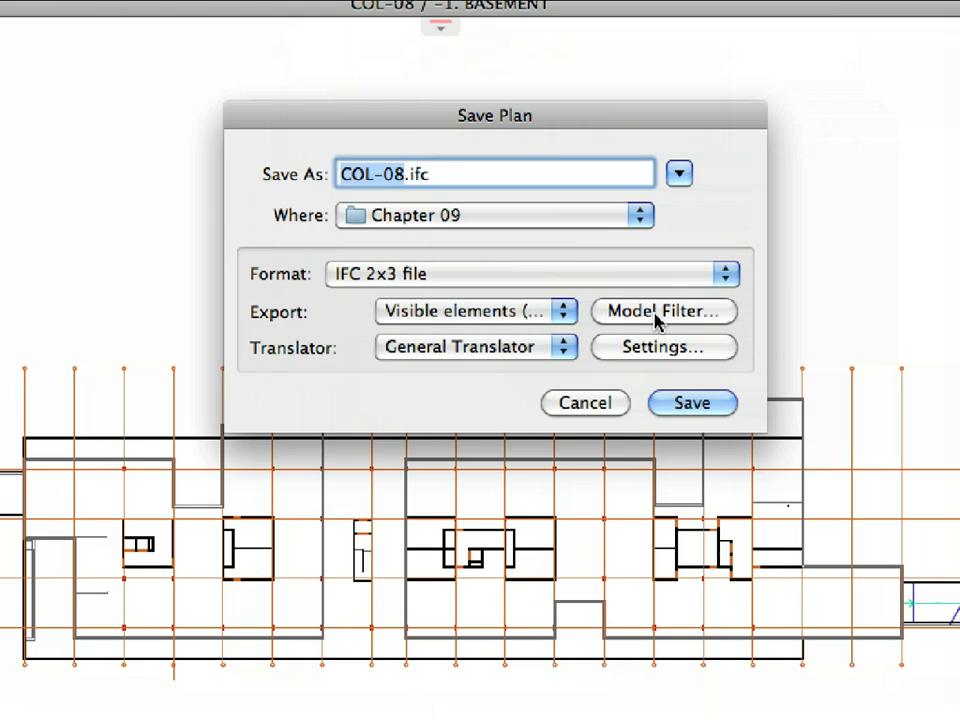
# Examine the beams and columns listed in the IFC export model filter and the options for grouping the element list
pyautogui.click(655, 318)
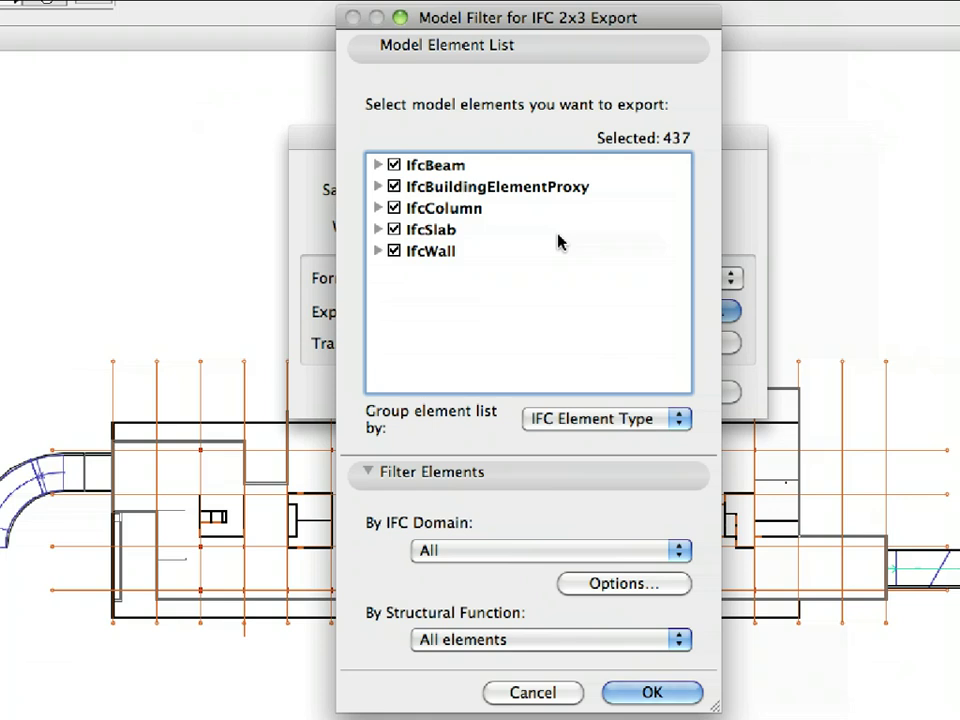
pyautogui.click(378, 166)
pyautogui.click(682, 387)
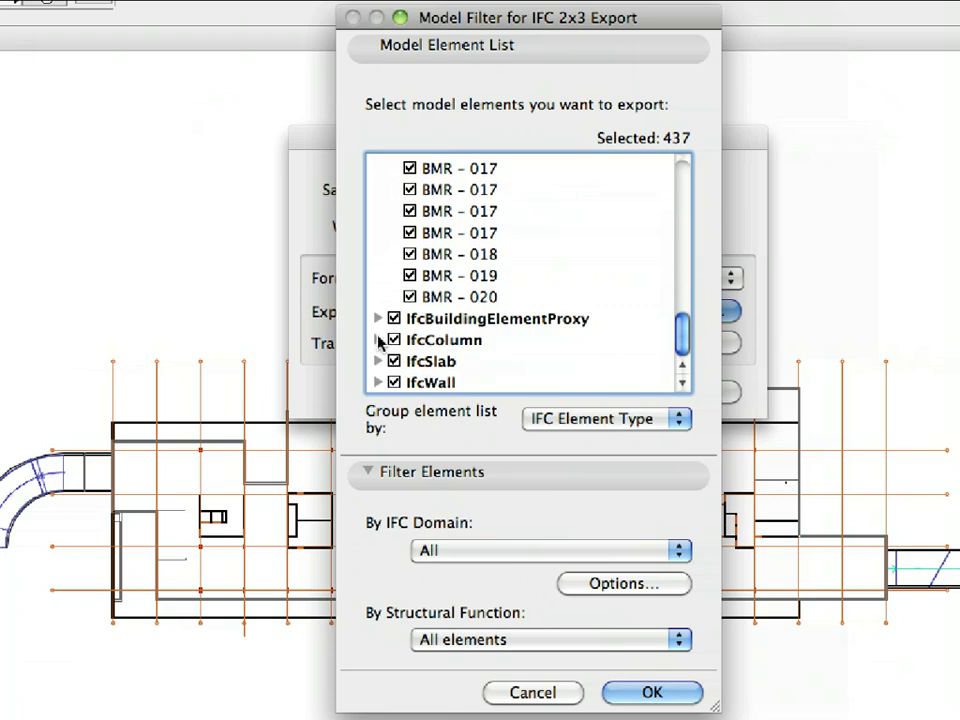
pyautogui.click(379, 340)
pyautogui.click(683, 383)
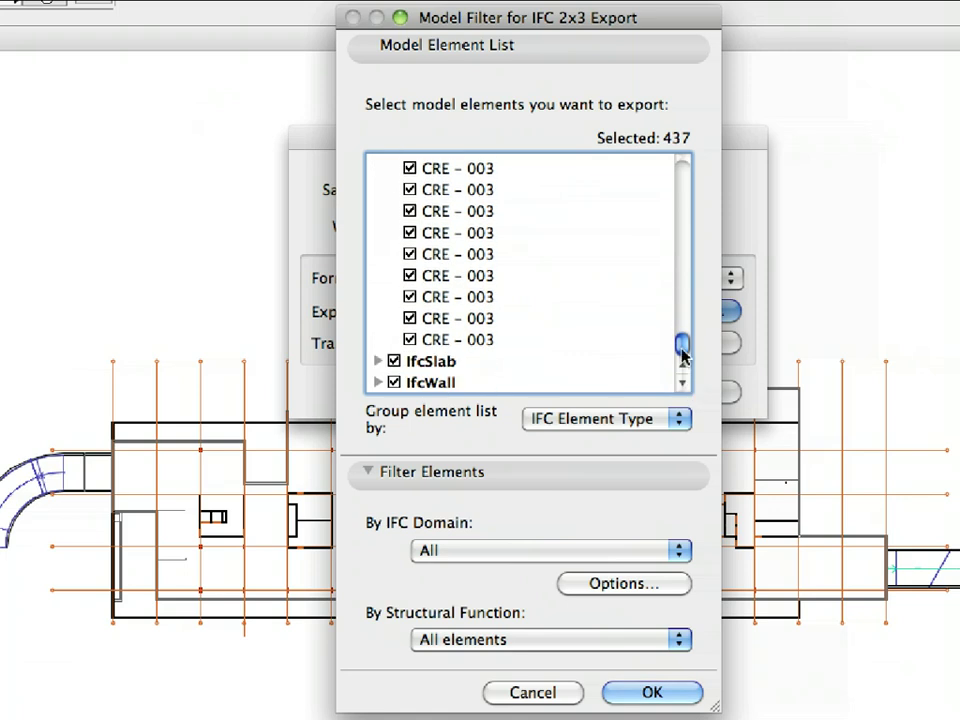
pyautogui.moveTo(682, 343); pyautogui.dragTo(684, 168)
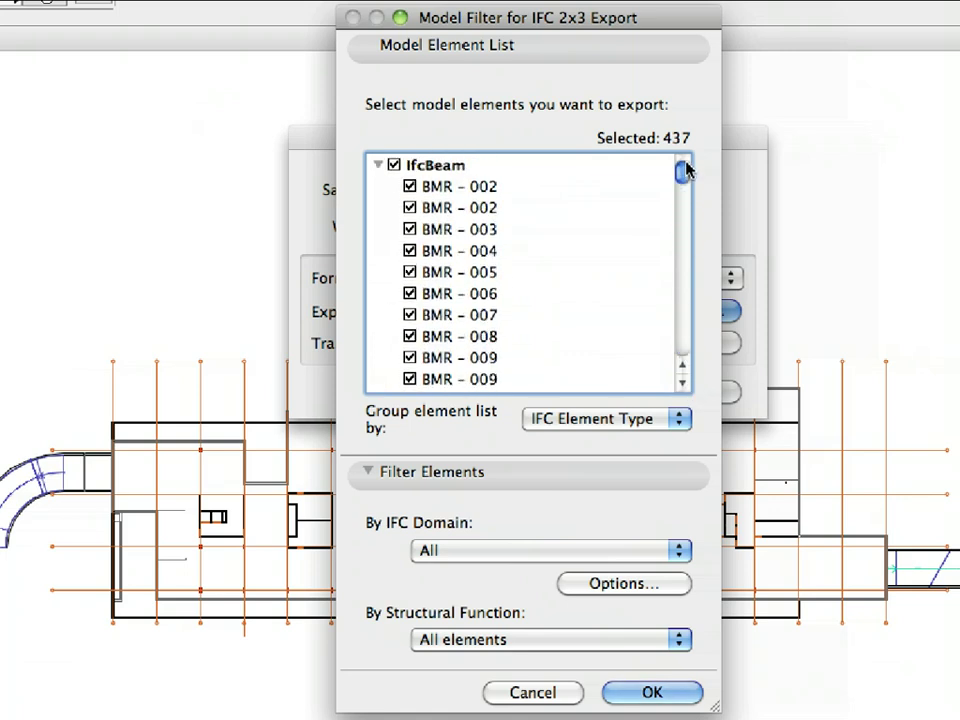
pyautogui.click(377, 166)
pyautogui.click(377, 186)
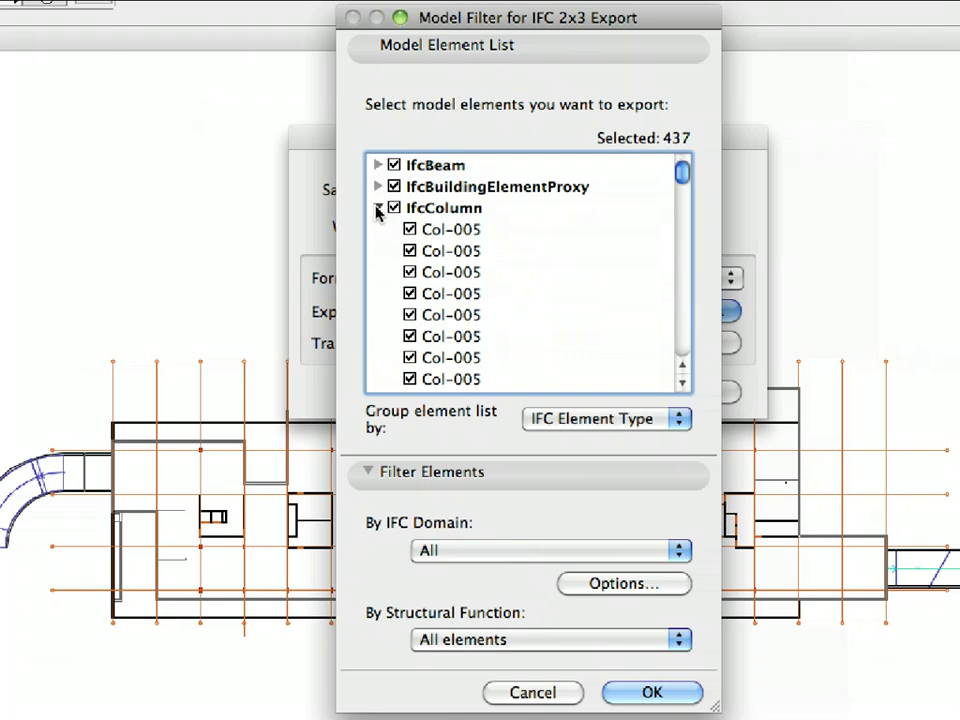
pyautogui.click(377, 208)
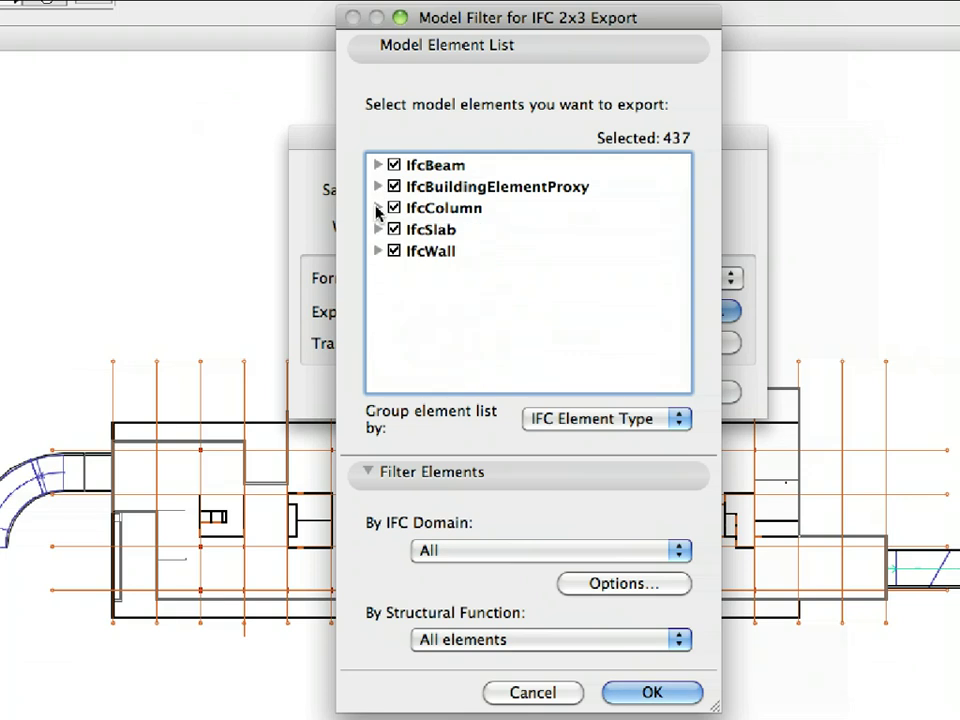
pyautogui.click(635, 421)
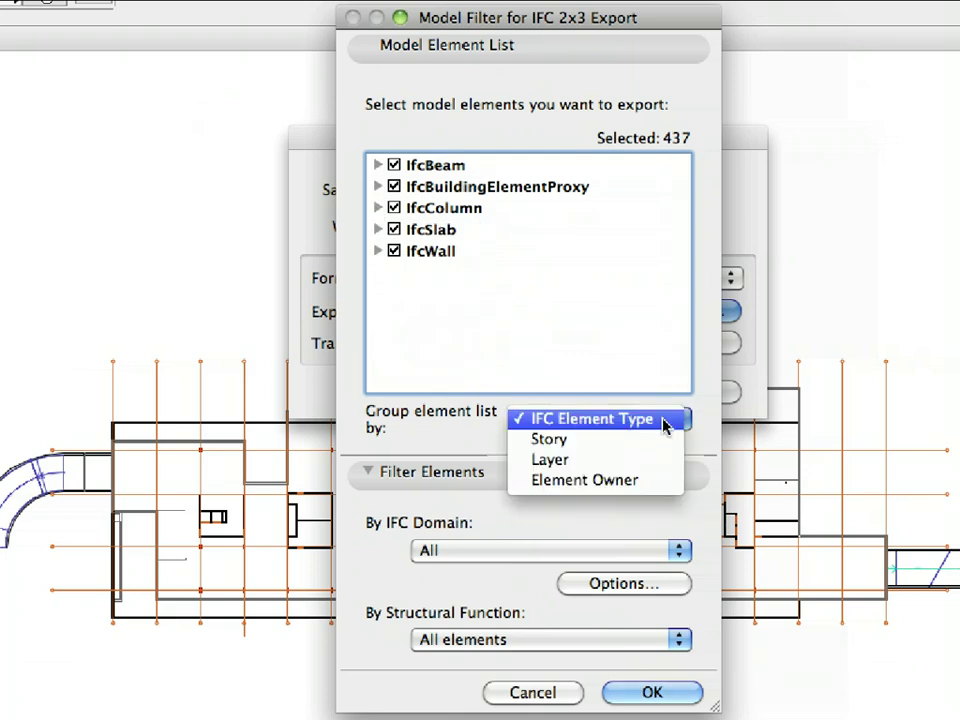
pyautogui.click(665, 421)
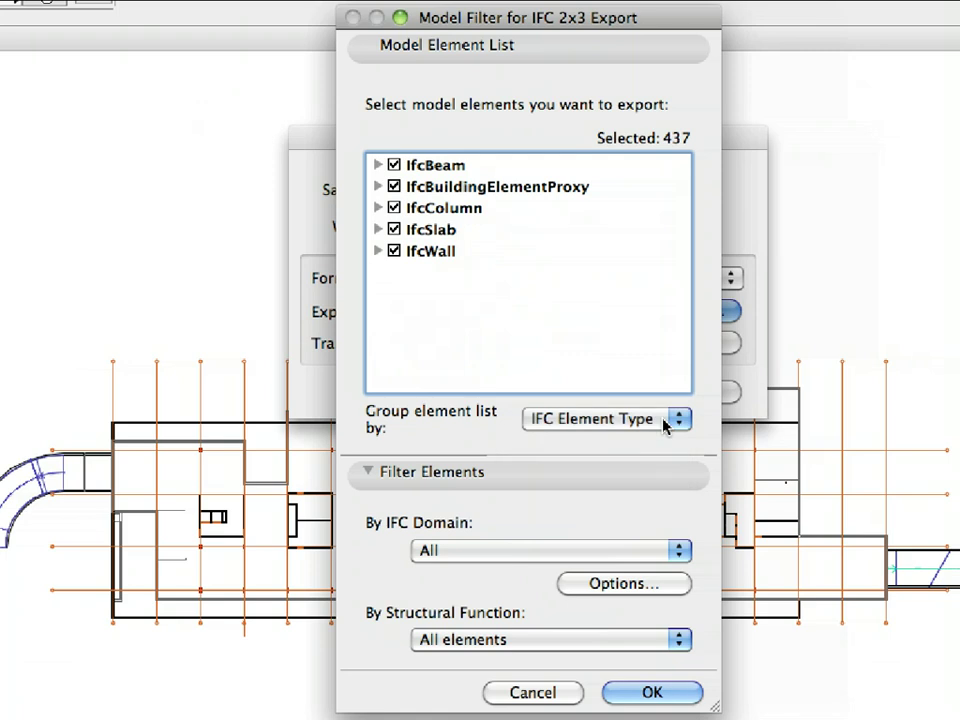
# Try the Structural IFC domain in the element type filter, review its element types, and cancel the model filter
pyautogui.click(666, 588)
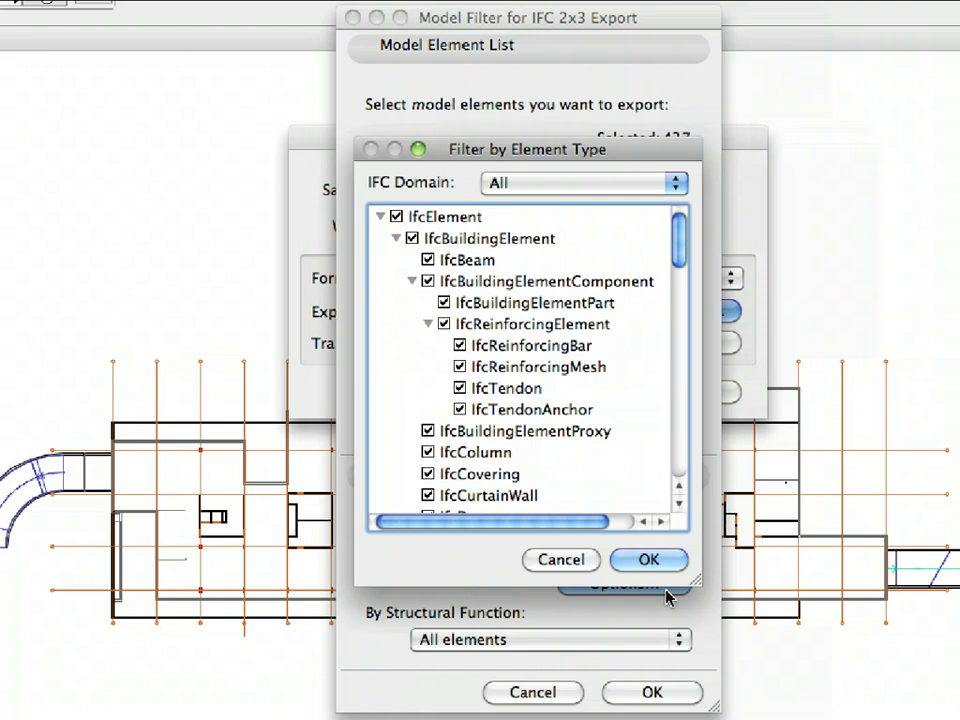
pyautogui.click(619, 189)
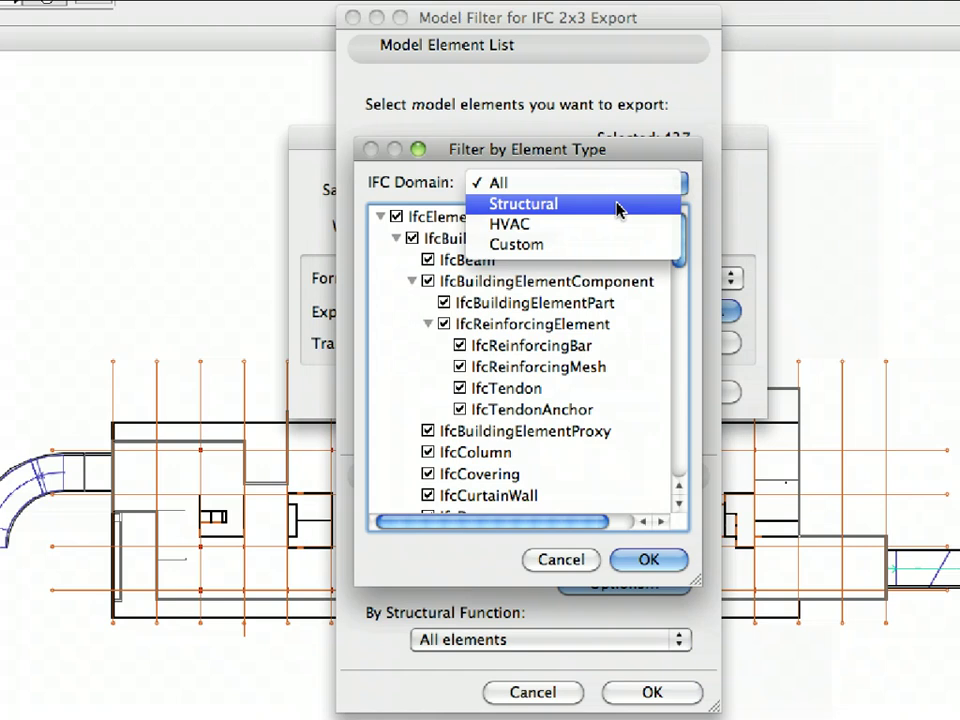
pyautogui.click(619, 205)
pyautogui.moveTo(680, 508); pyautogui.dragTo(680, 508)
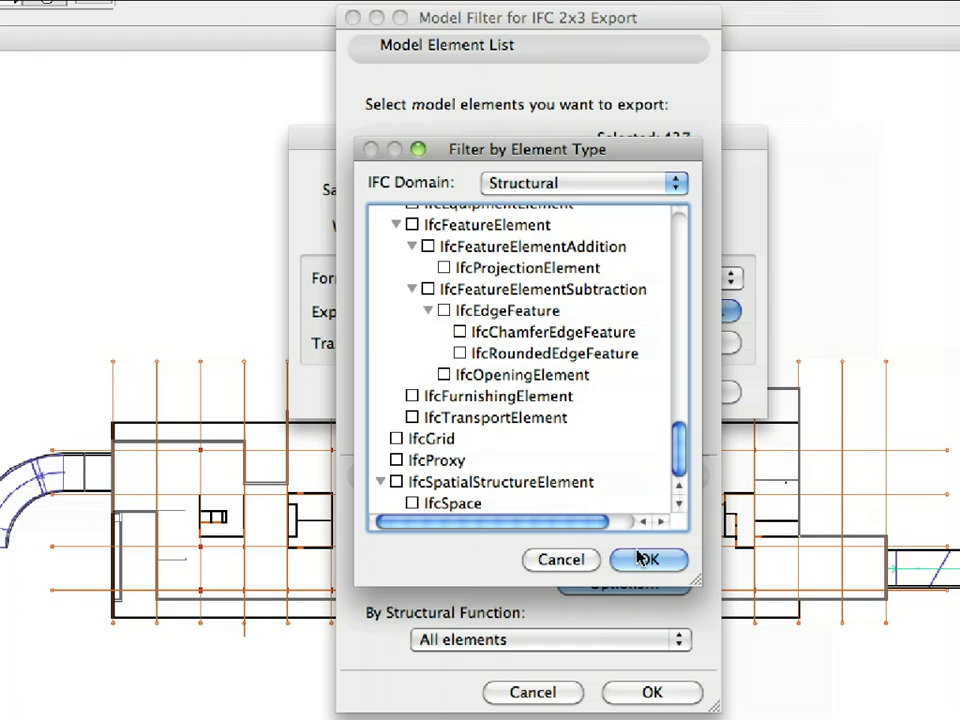
pyautogui.click(565, 562)
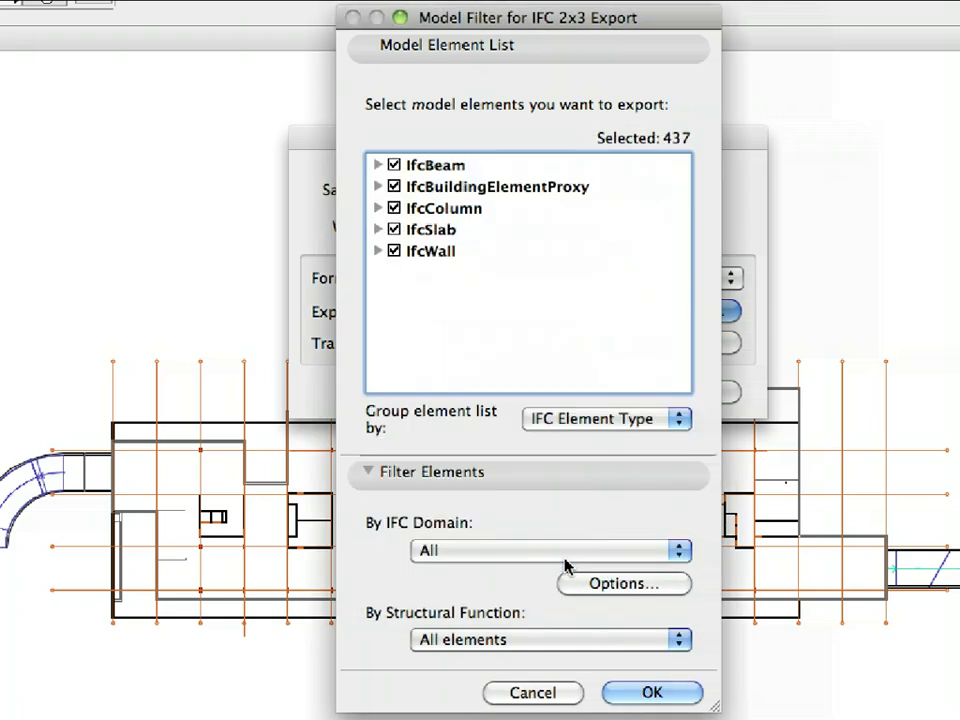
pyautogui.click(568, 690)
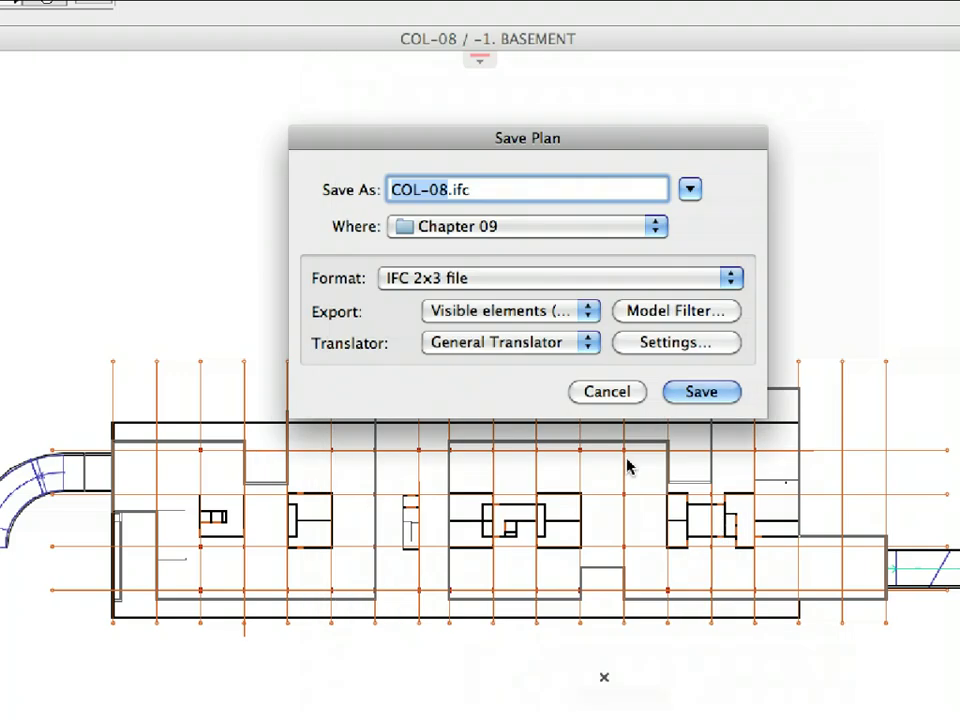
# Open the IFC translator settings, choose the Data Exchange with Revit Structure translator, and read its description
pyautogui.click(657, 344)
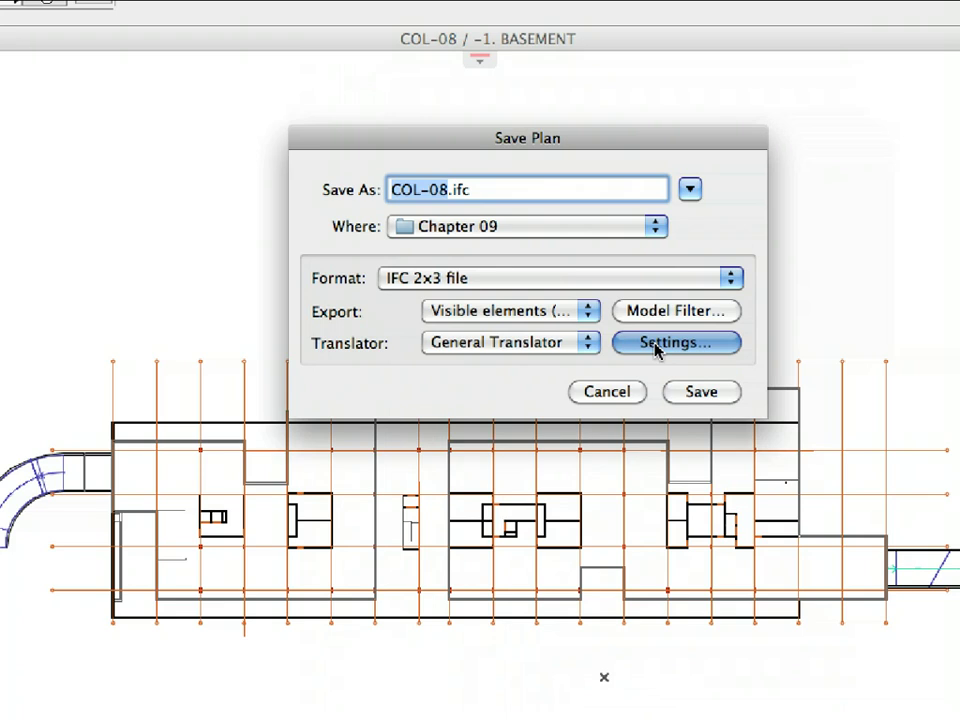
pyautogui.click(731, 345)
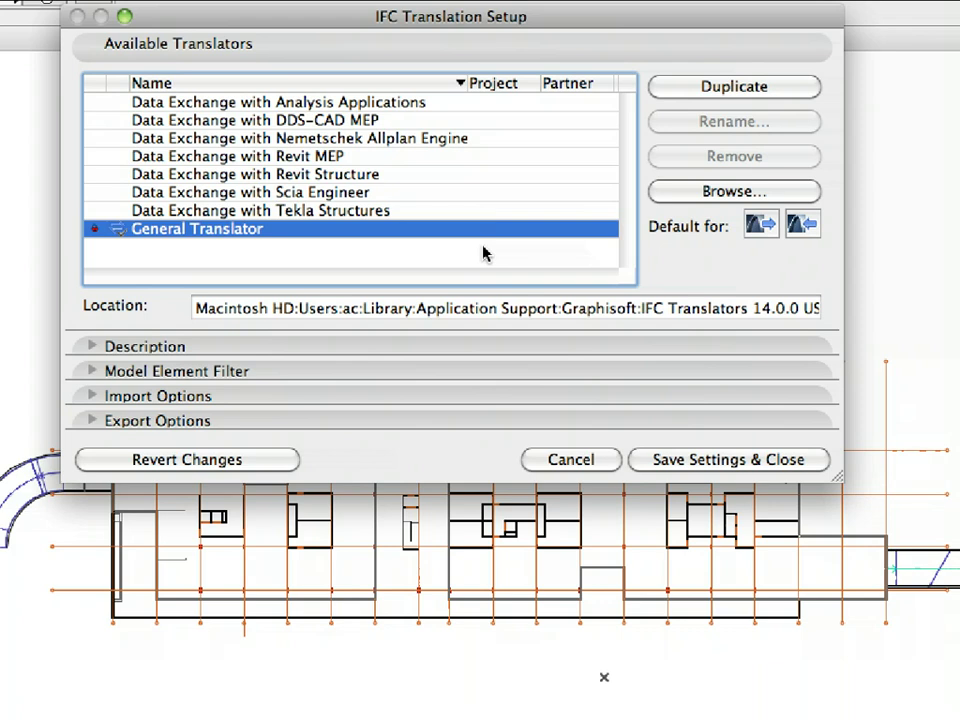
pyautogui.click(364, 177)
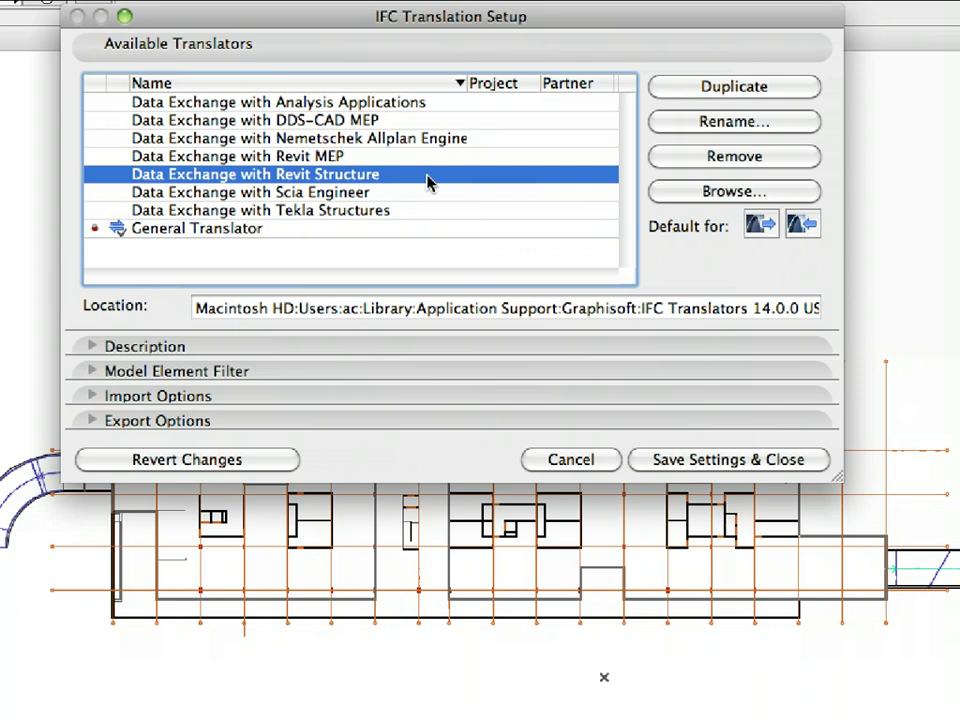
pyautogui.click(436, 345)
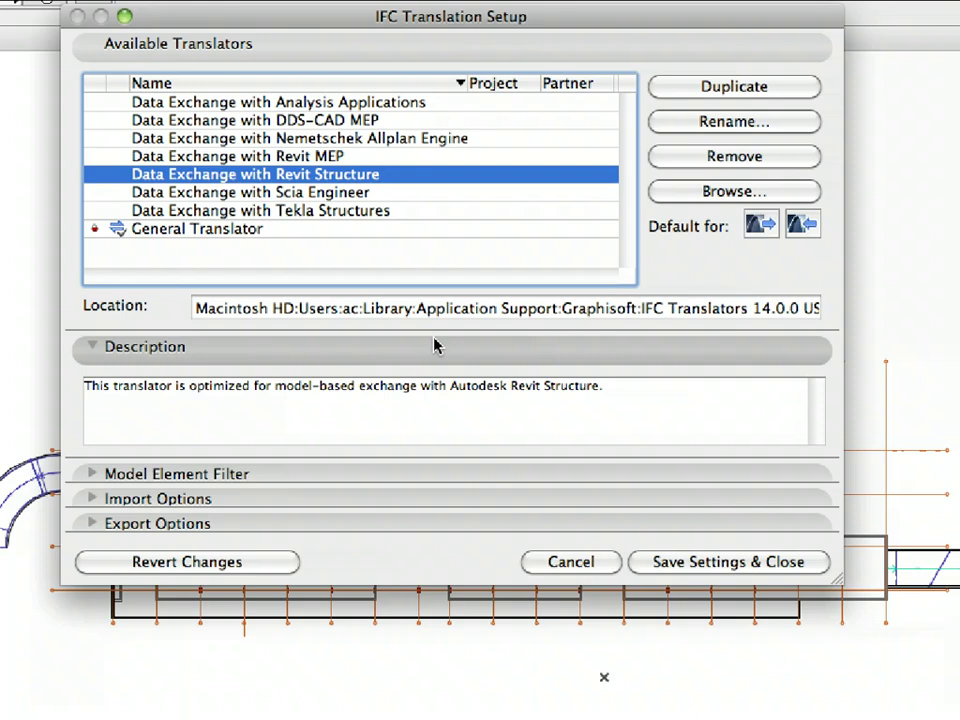
pyautogui.click(434, 346)
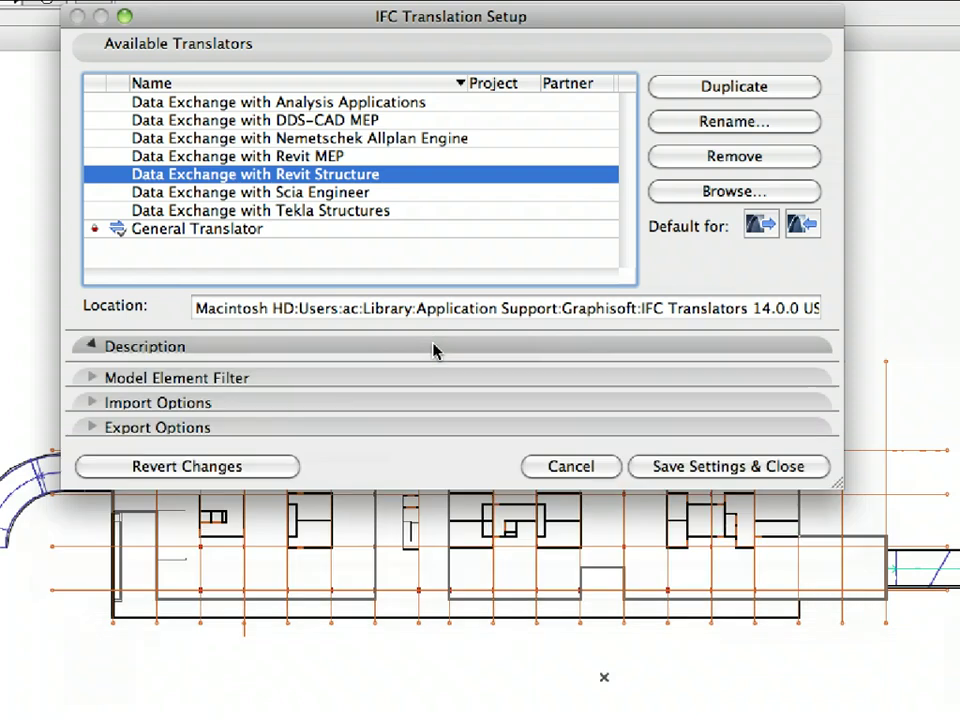
# Review the Revit Structure translator's model element filter, including the IFC domain choices and the element types in its Custom domain
pyautogui.click(435, 371)
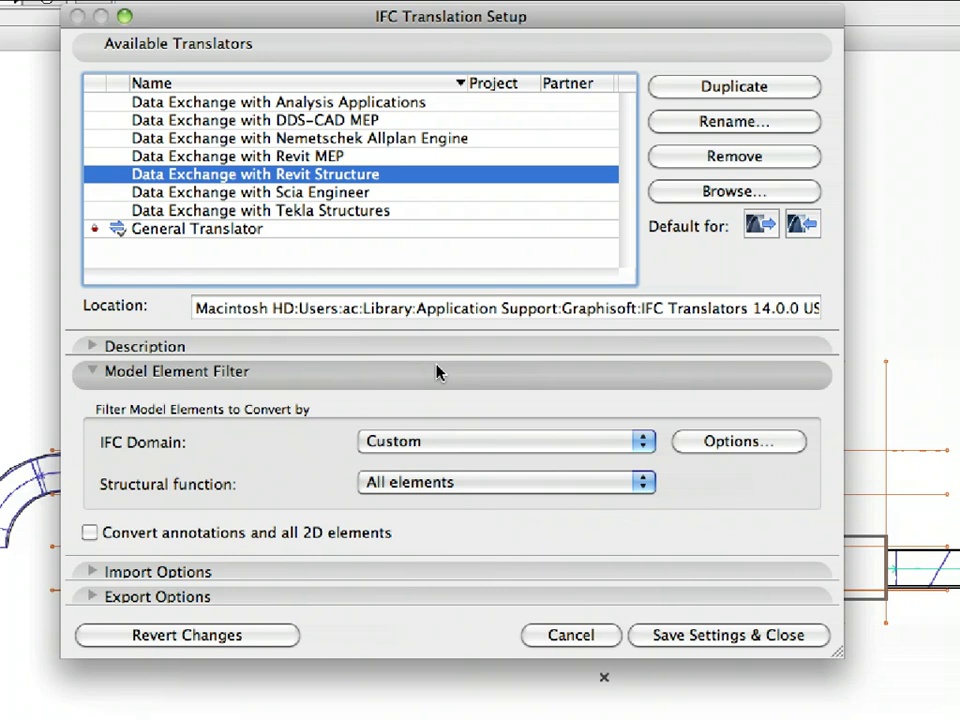
pyautogui.click(539, 442)
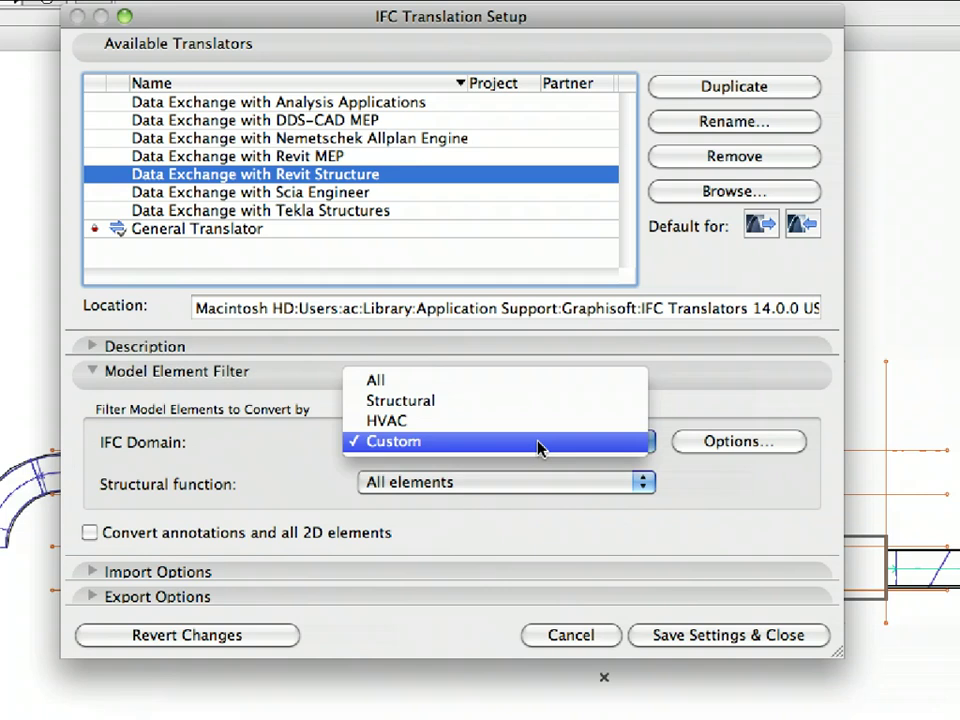
pyautogui.click(539, 446)
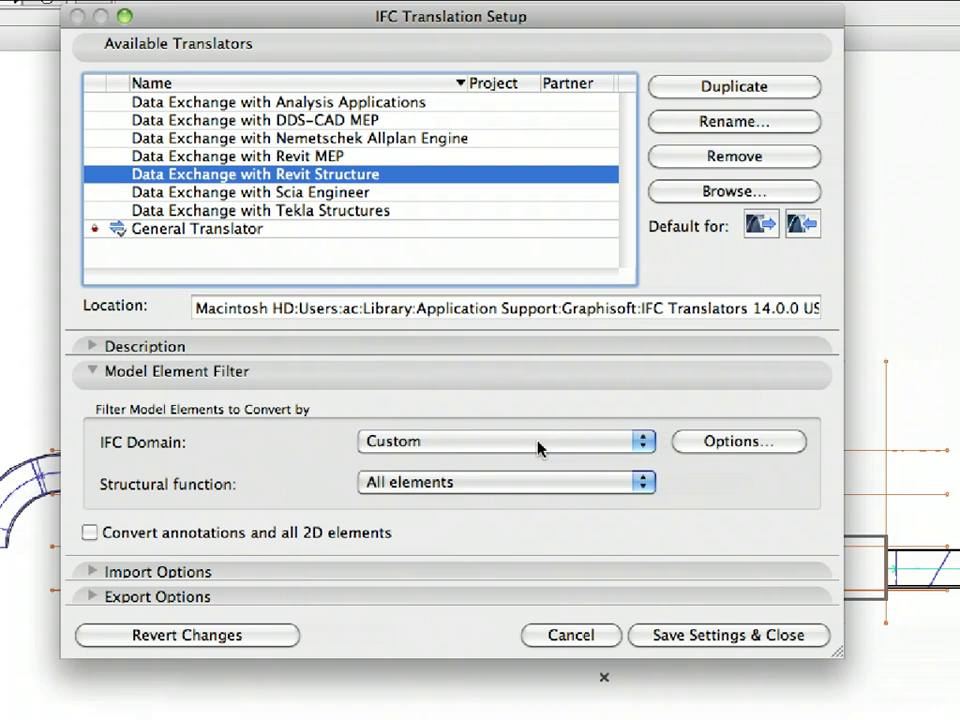
pyautogui.click(722, 446)
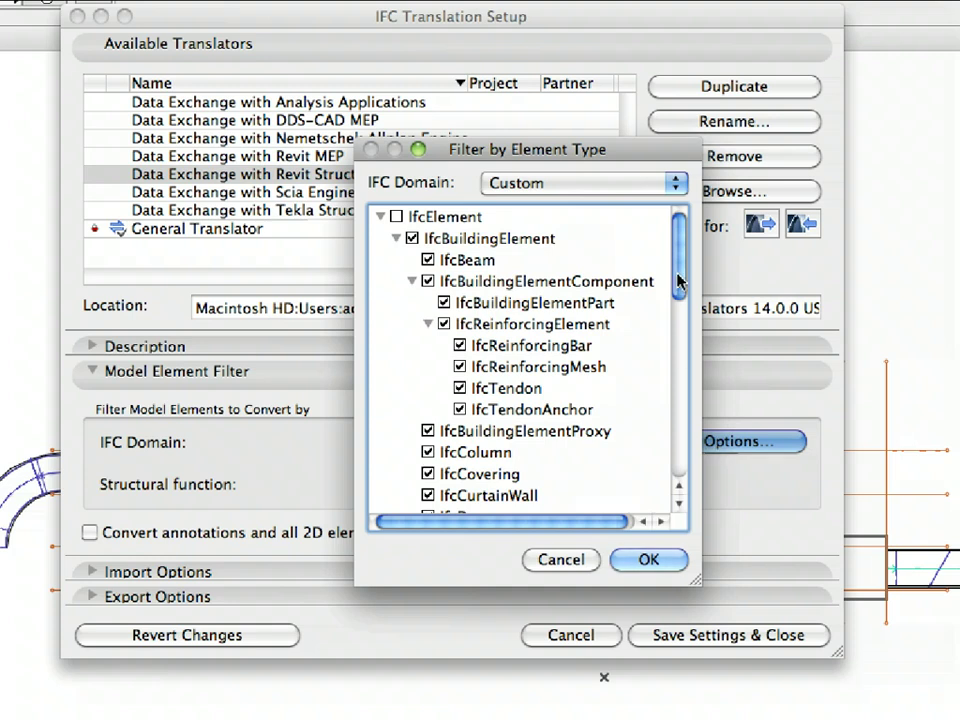
pyautogui.moveTo(677, 283); pyautogui.dragTo(677, 240)
pyautogui.click(563, 560)
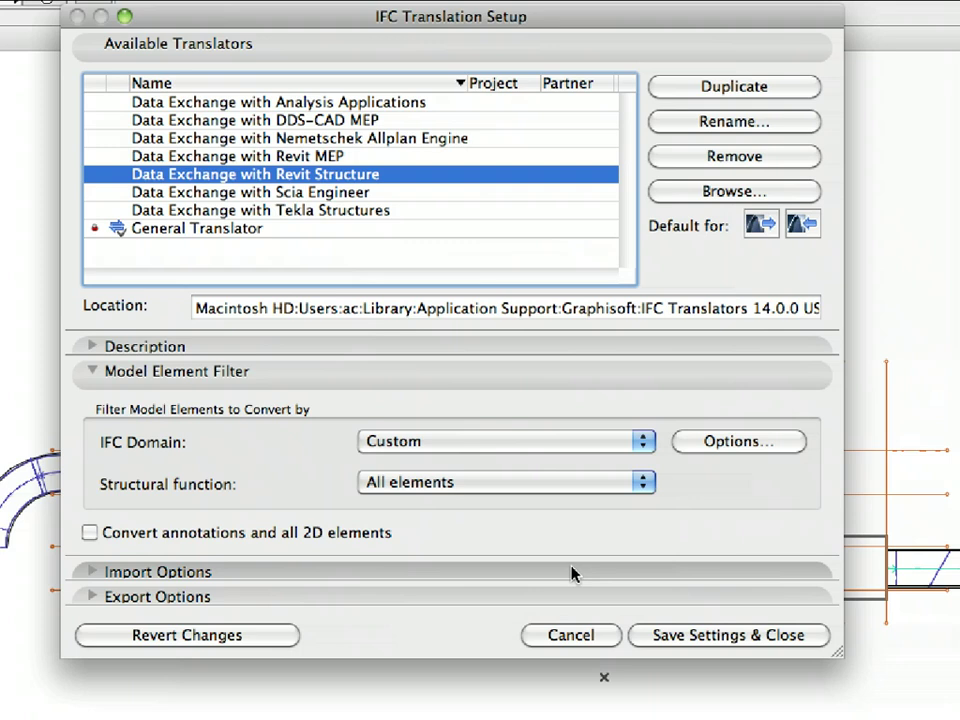
pyautogui.click(388, 381)
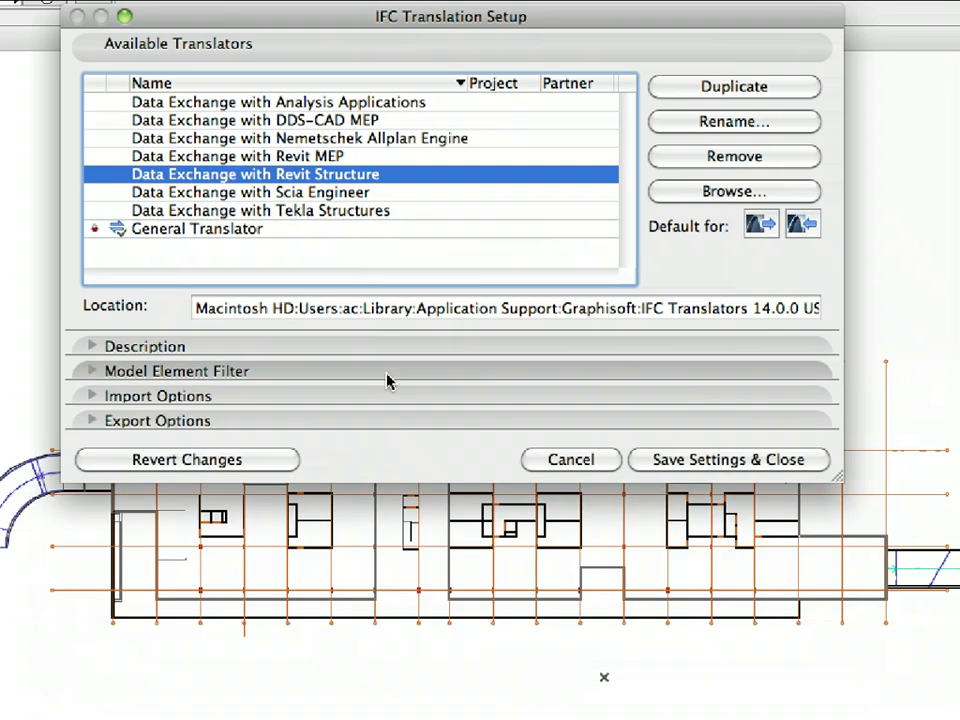
# Review the translator's export options and IFC model units, keep visible elements on all stories, and save the translator settings
pyautogui.click(370, 424)
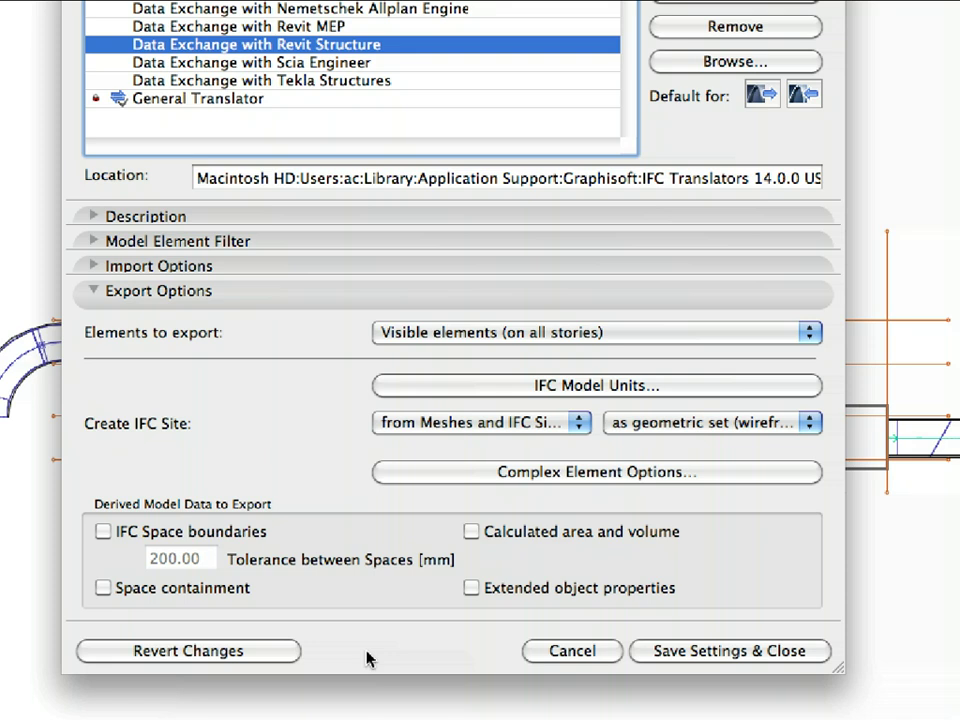
pyautogui.click(649, 338)
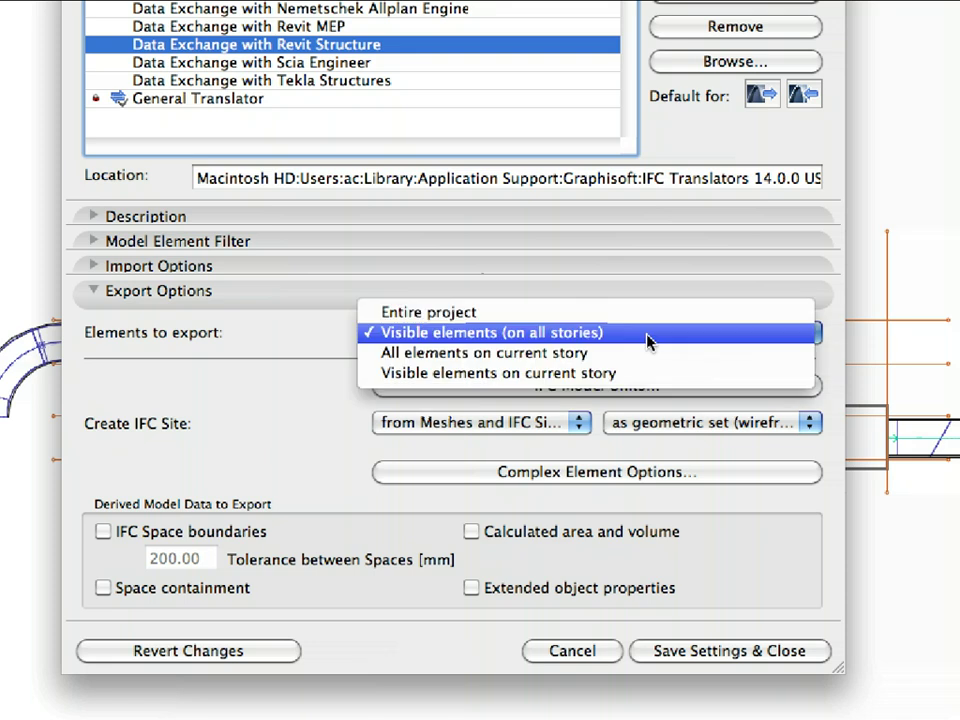
pyautogui.click(646, 336)
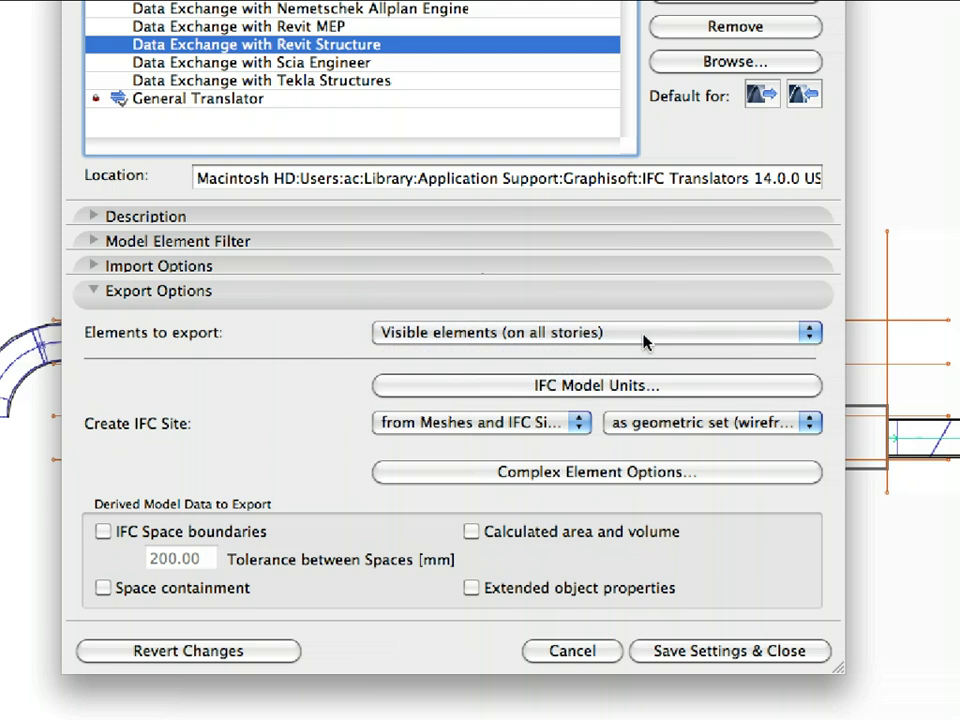
pyautogui.click(696, 386)
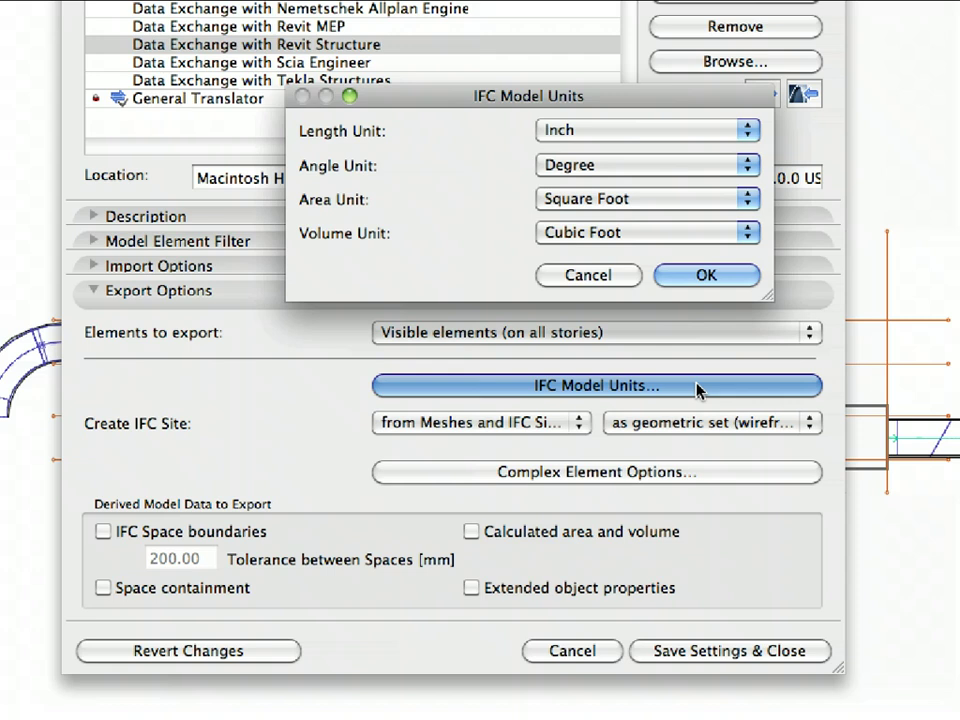
pyautogui.click(592, 280)
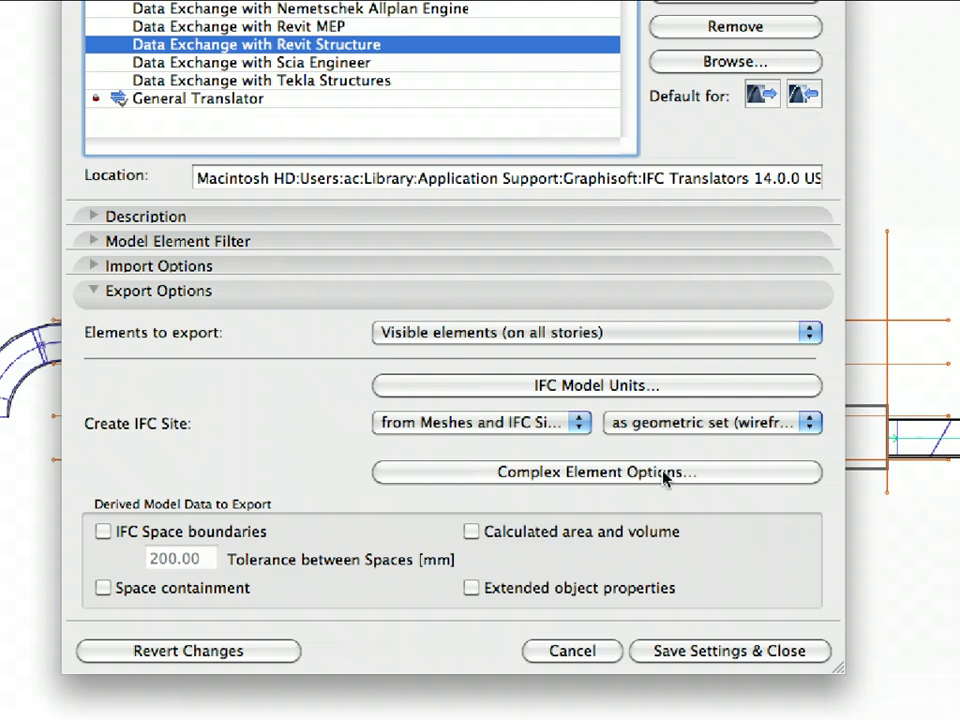
pyautogui.click(795, 651)
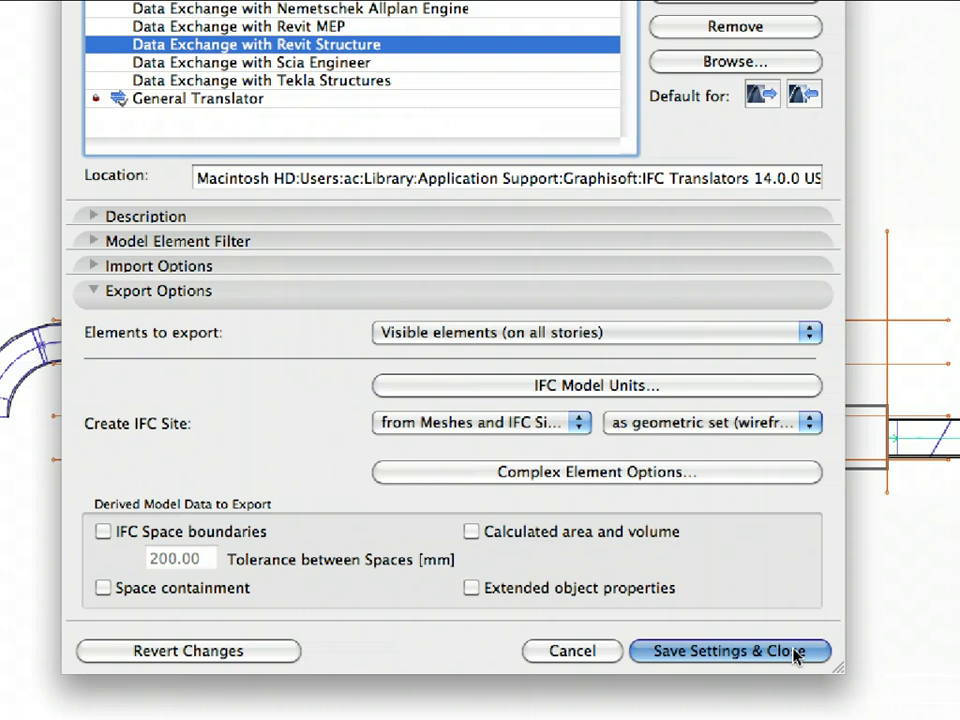
pyautogui.click(795, 651)
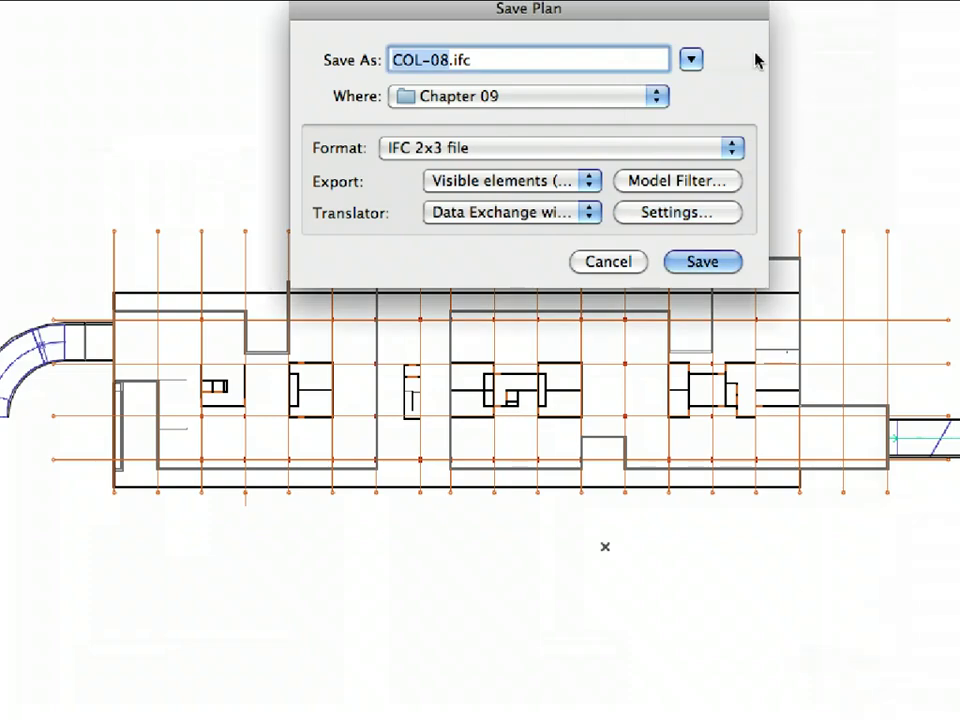
# Name the IFC 2x3 file COL-08-05-01-Structural Model.ifc and save it in the Chapter 09 folder
pyautogui.press('Right')
pyautogui.write('-0')
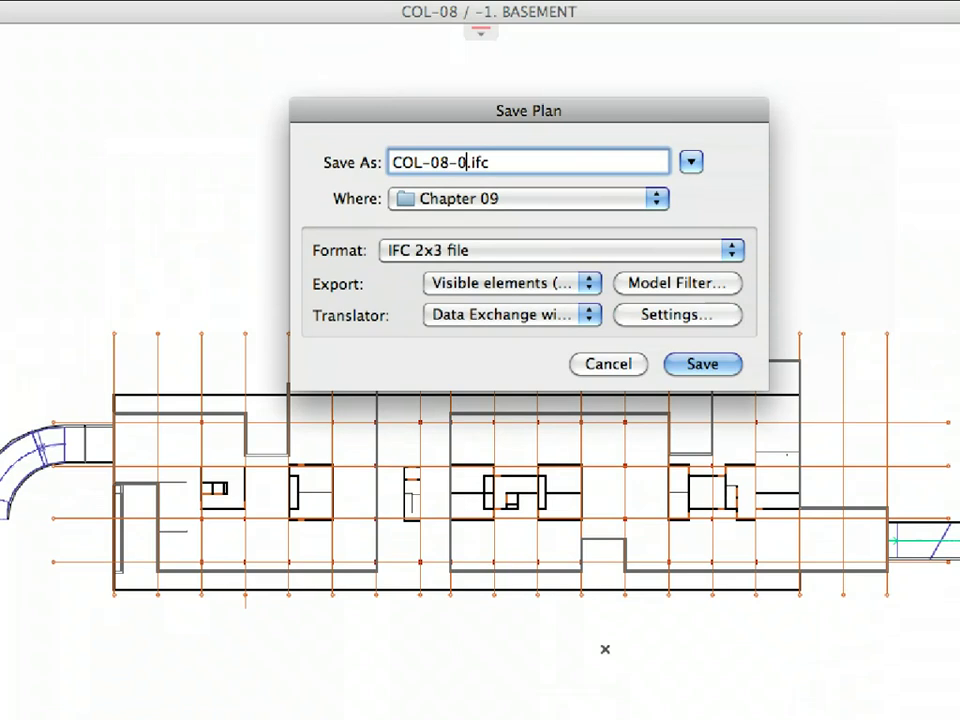
pyautogui.write('5-01-')
pyautogui.write('Structura')
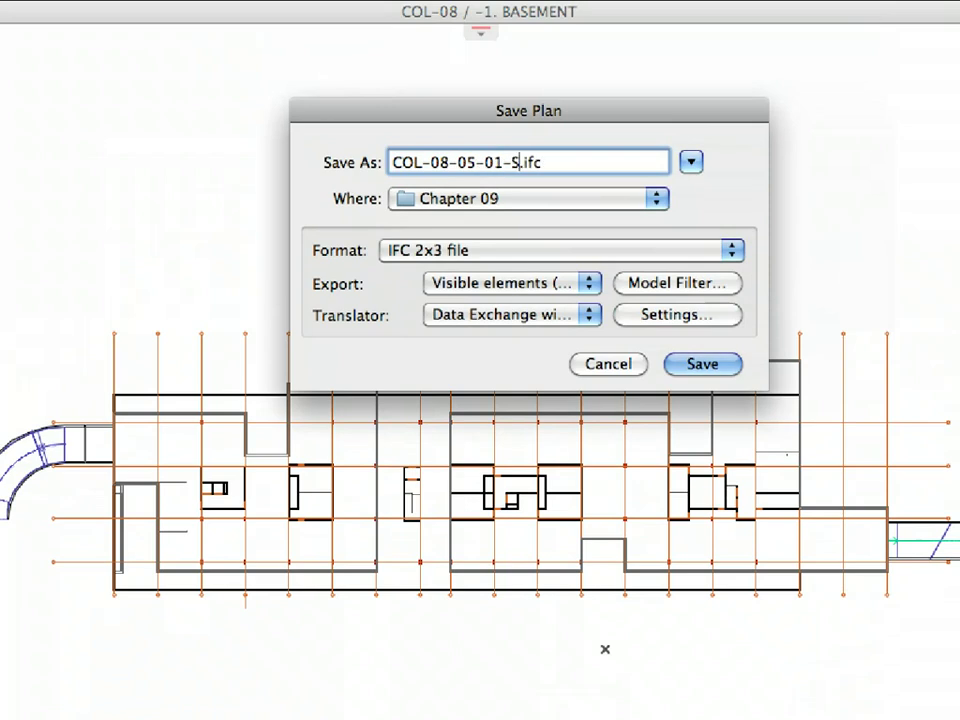
pyautogui.write('l Model')
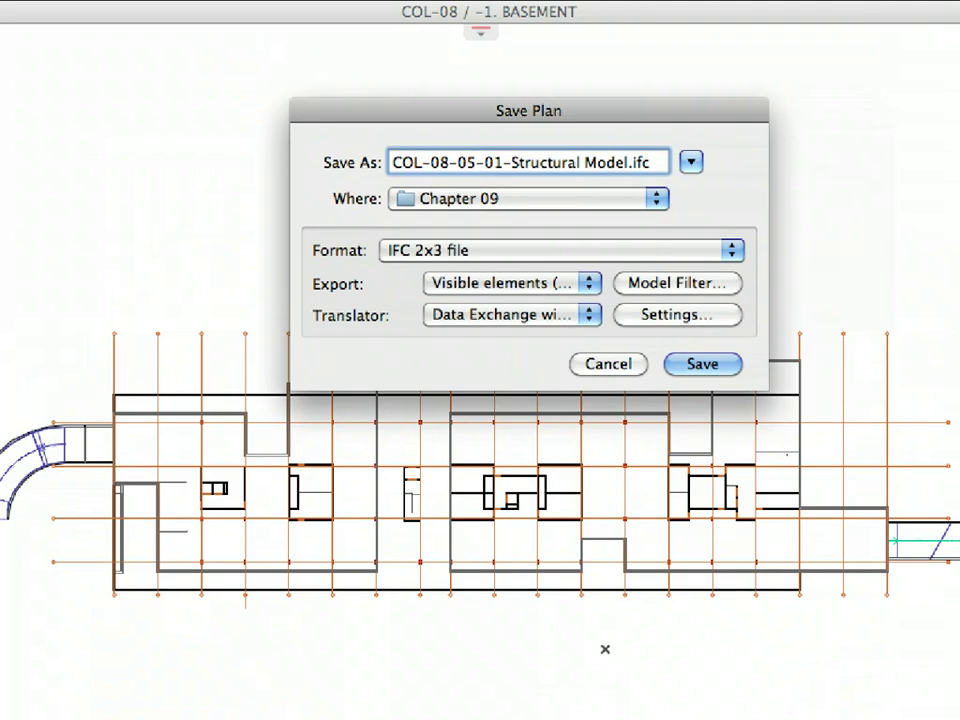
pyautogui.click(731, 367)
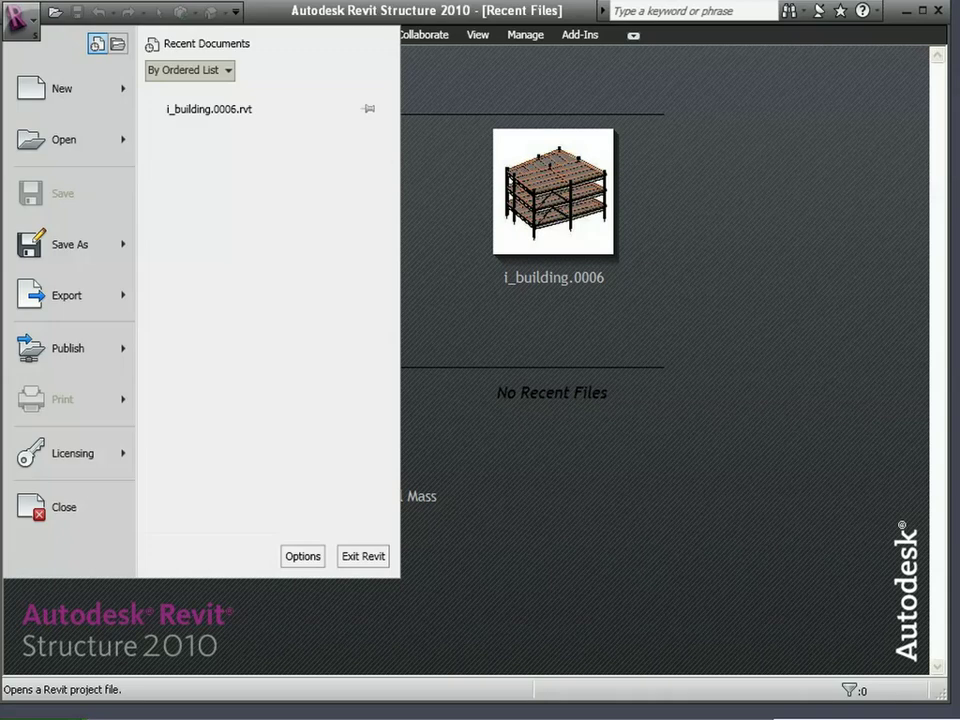
# Switch to Autodesk Revit Structure 2010 and open the structural model's IFC file
pyautogui.moveTo(64, 140)
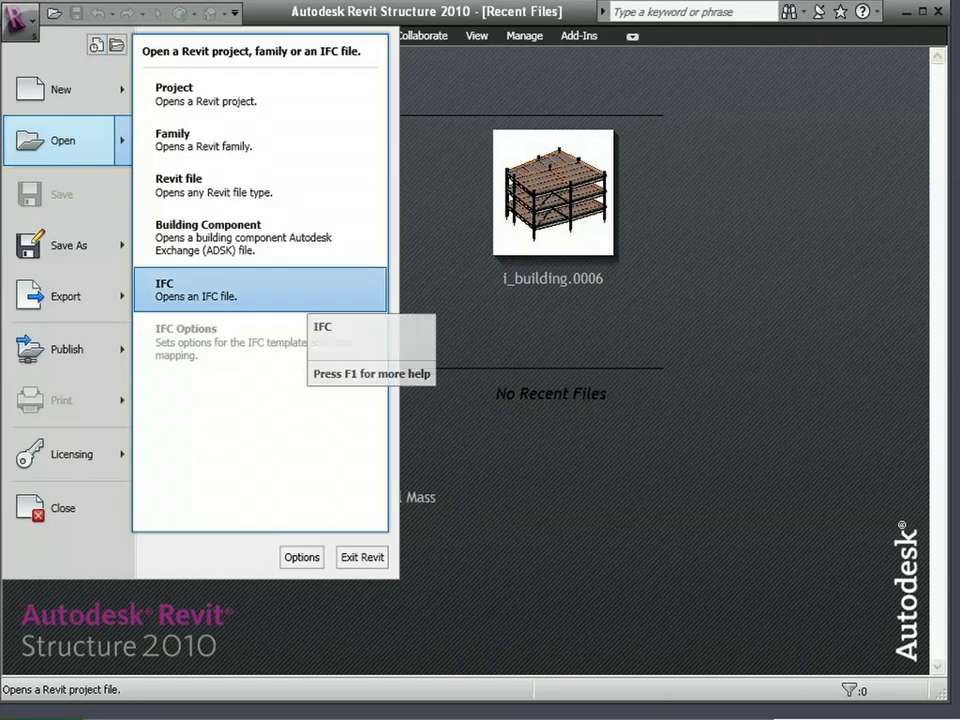
pyautogui.click(306, 292)
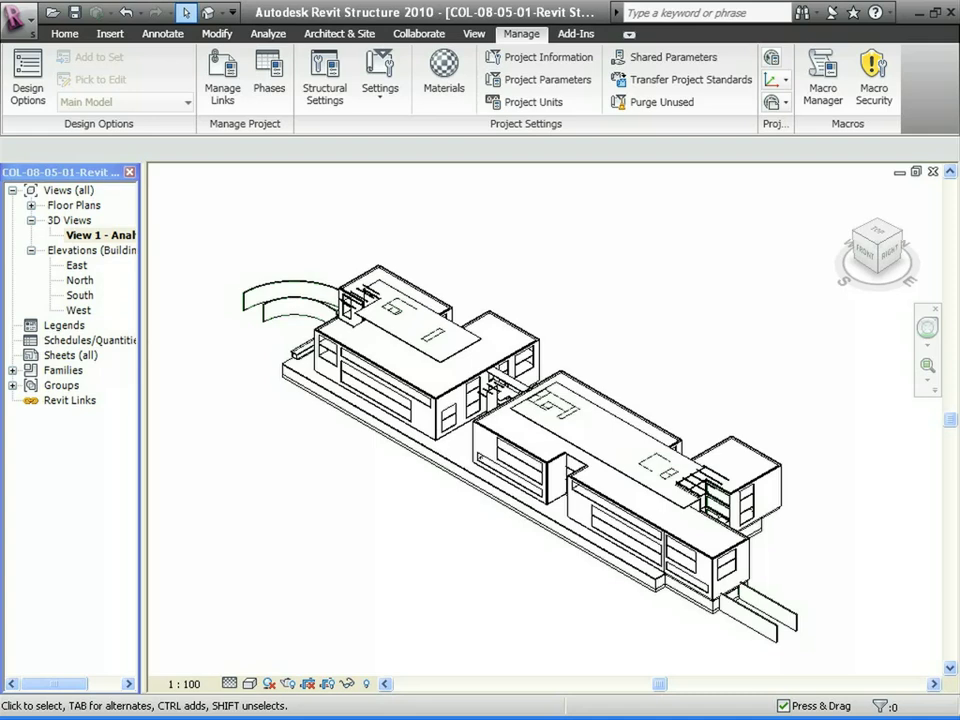
# Select the rear SW - 015 wall of the straight ramp in the 3D view and examine its structural usage and type properties
pyautogui.scroll(5, 745, 650)
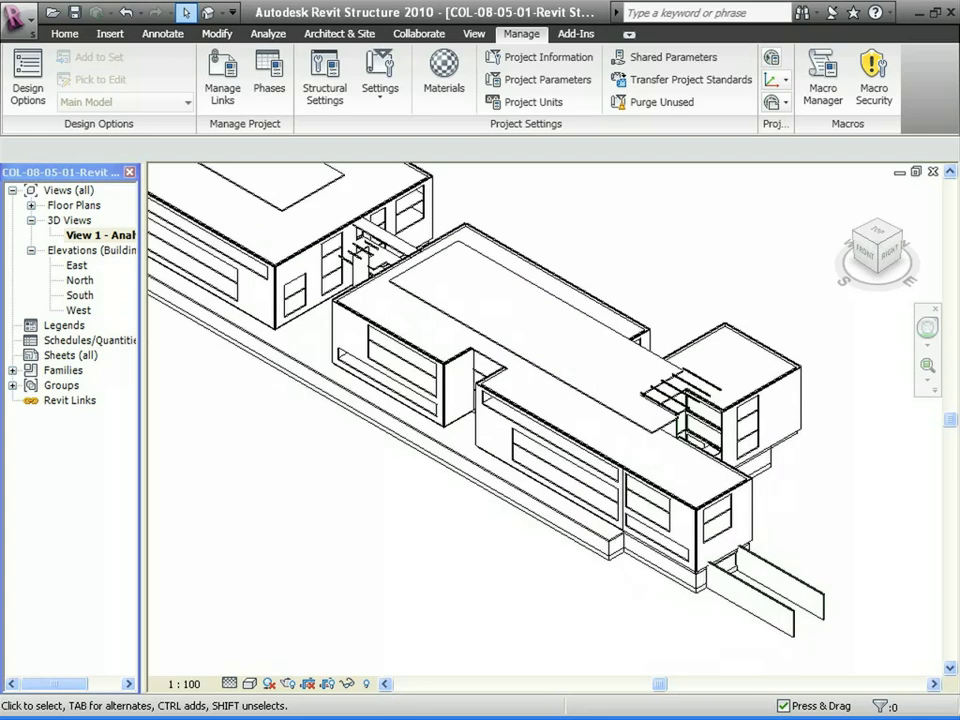
pyautogui.scroll(1, 760, 490)
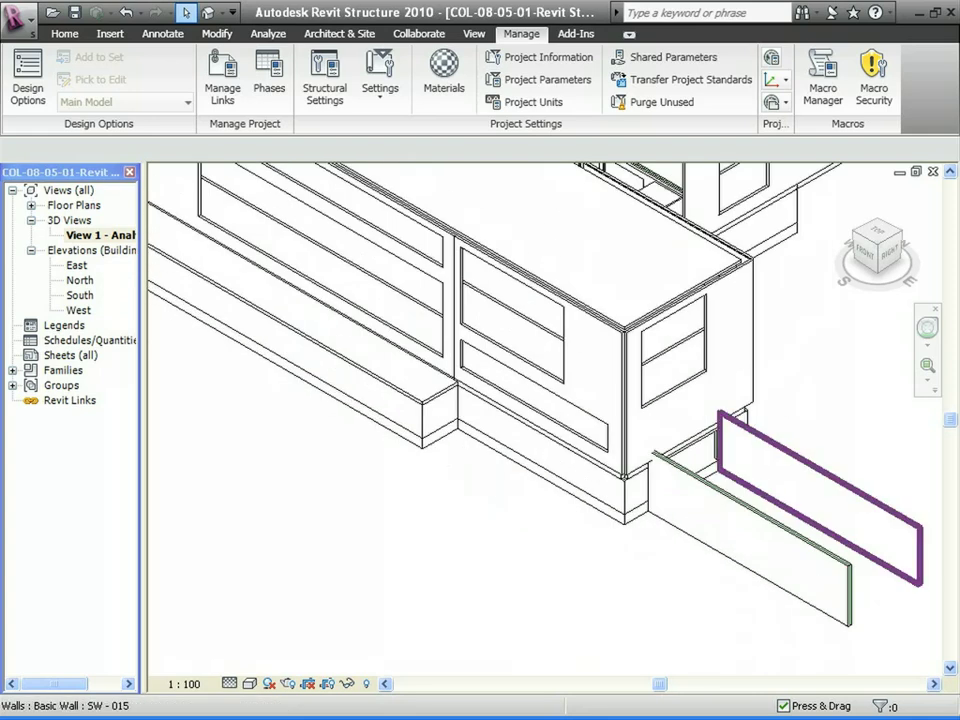
pyautogui.click(760, 489)
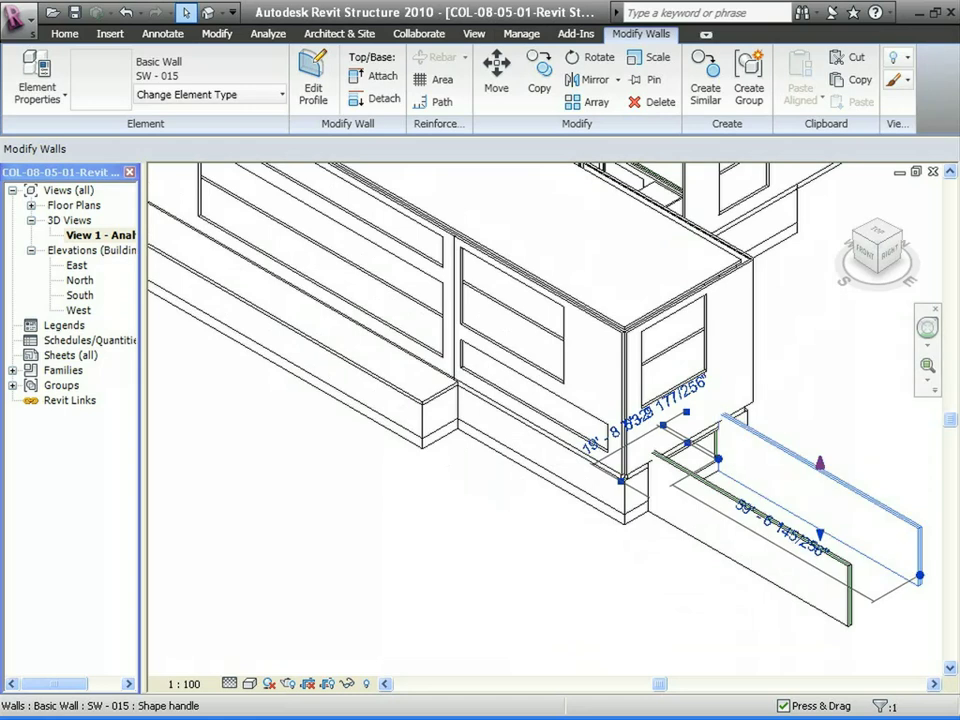
pyautogui.moveTo(820, 462)
pyautogui.mouseDown()
pyautogui.moveTo(820, 384)
pyautogui.moveTo(820, 462)
pyautogui.mouseUp()
pyautogui.click(38, 97)
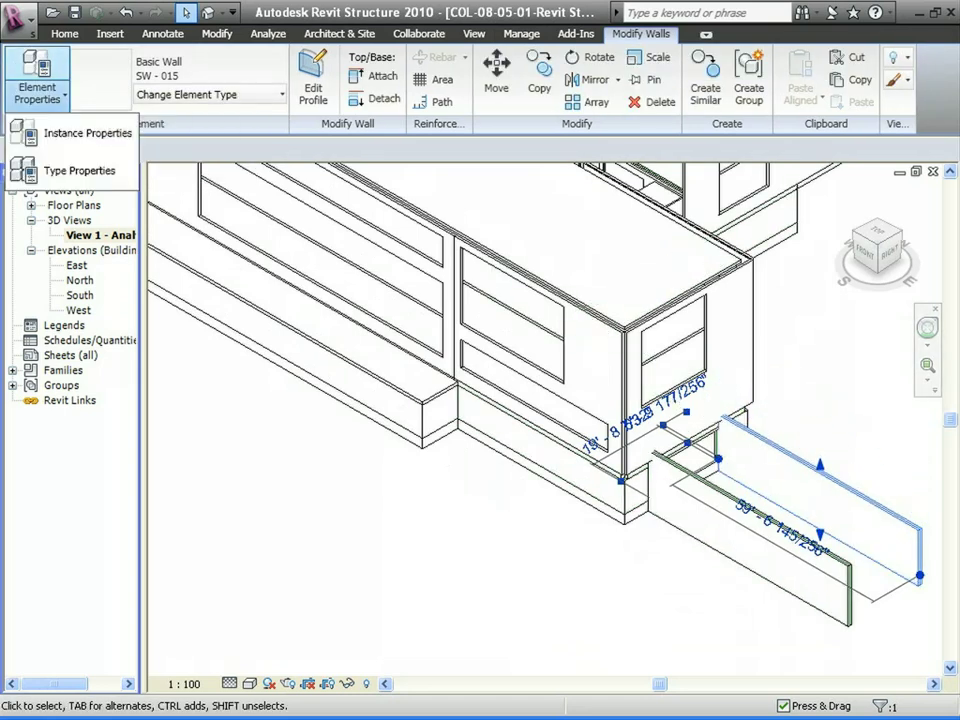
pyautogui.click(85, 133)
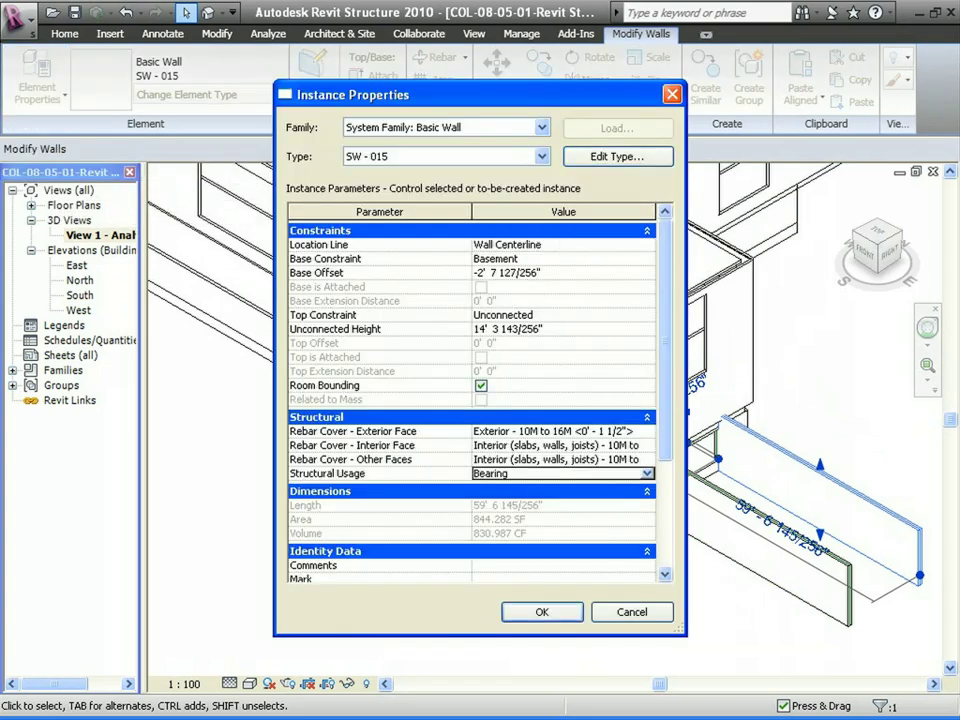
pyautogui.click(503, 474)
pyautogui.doubleClick(503, 474)
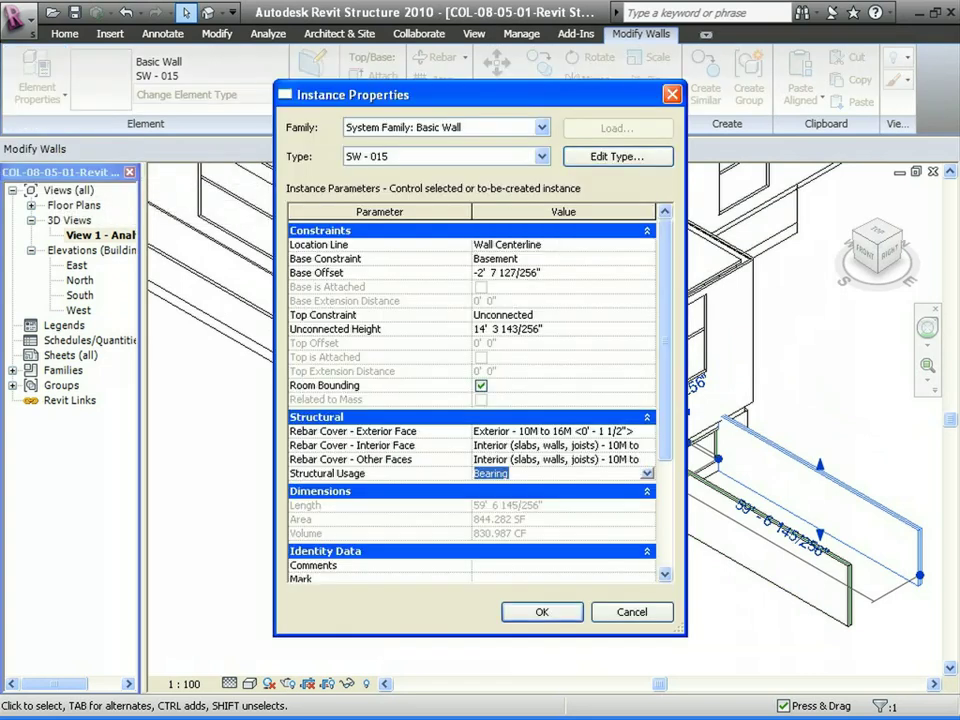
pyautogui.click(617, 157)
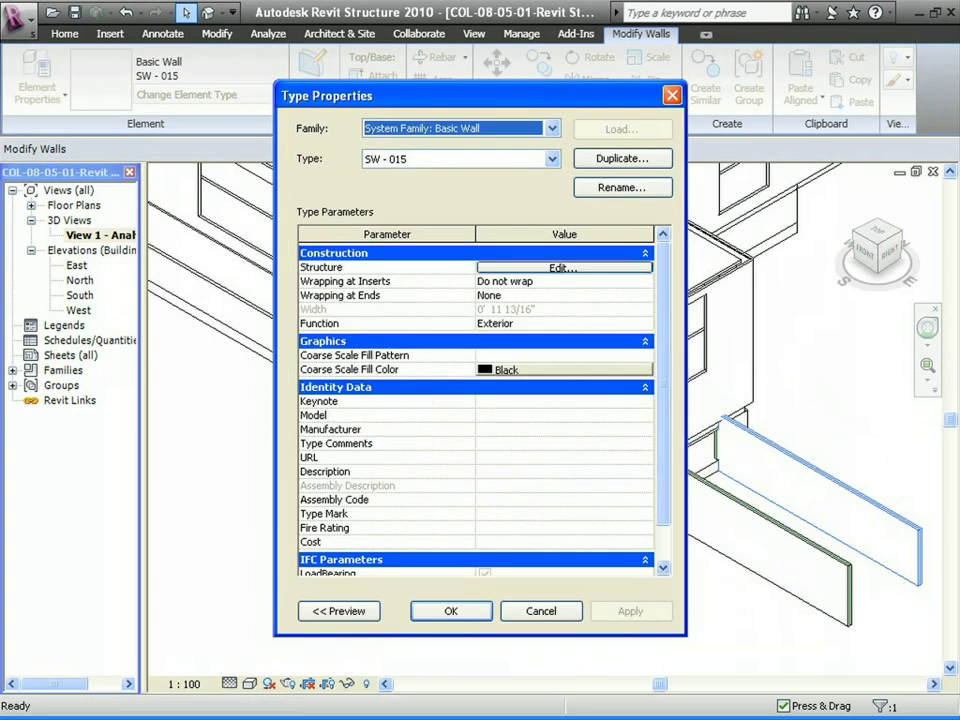
pyautogui.click(564, 268)
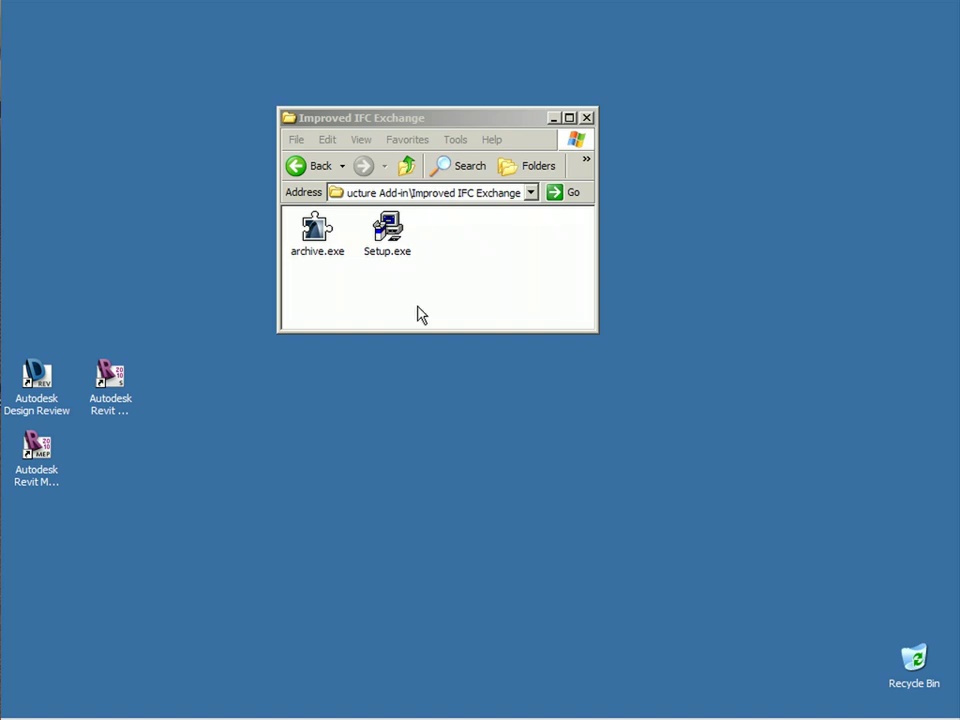
# Launch Setup.exe for the Improved IFC Exchange add-in from its folder and accept the license agreement
pyautogui.doubleClick(390, 235)
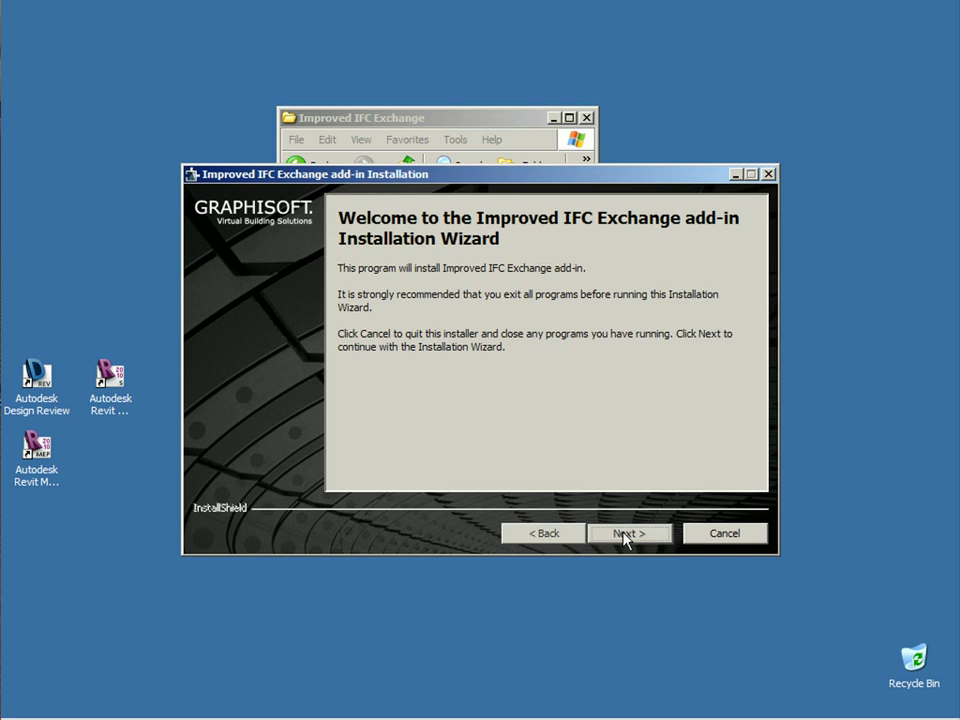
pyautogui.click(624, 533)
pyautogui.click(624, 535)
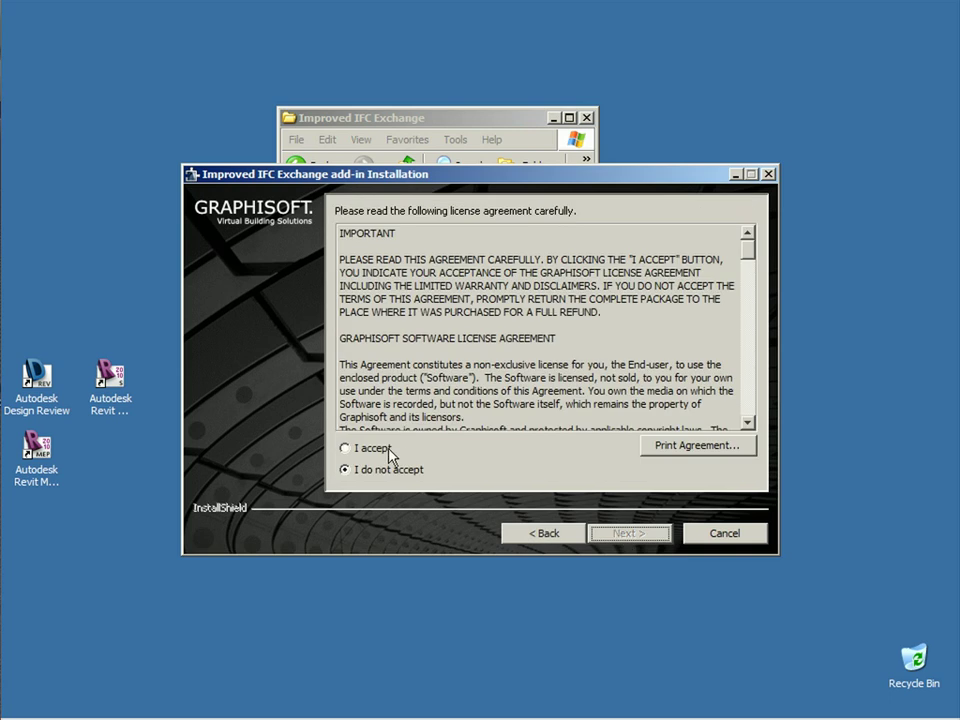
pyautogui.click(350, 448)
pyautogui.click(654, 541)
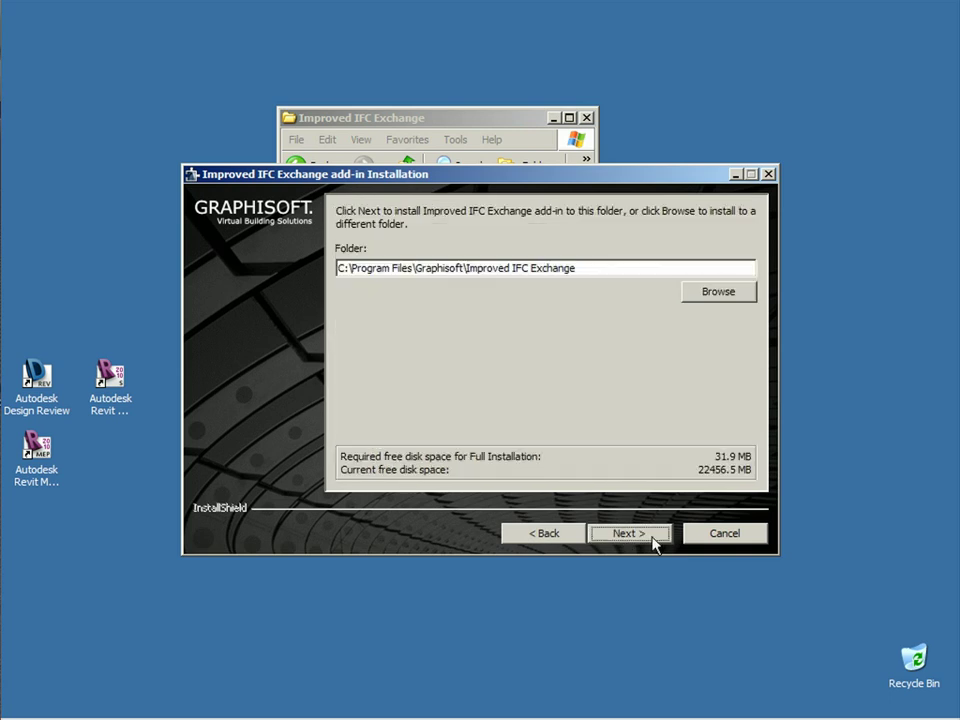
# Install the Improved IFC Exchange add-in to C:\Program Files\Graphisoft\Improved IFC Exchange and view its page among Graphisoft's Interoperability Downloads
pyautogui.click(654, 541)
pyautogui.click(654, 541)
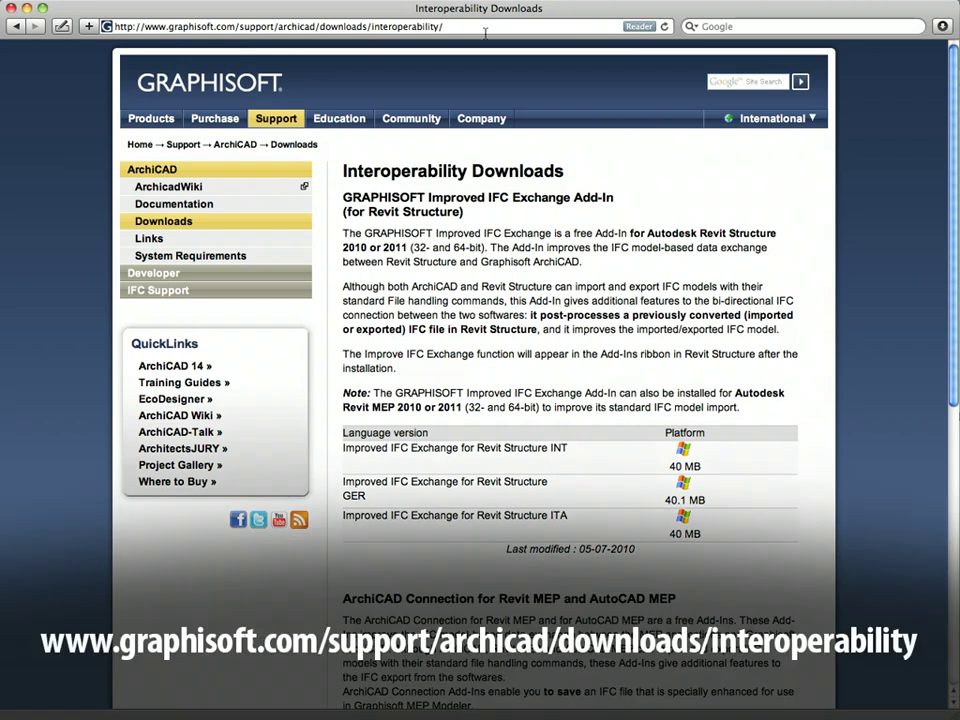
pyautogui.moveTo(443, 26); pyautogui.dragTo(89, 12)
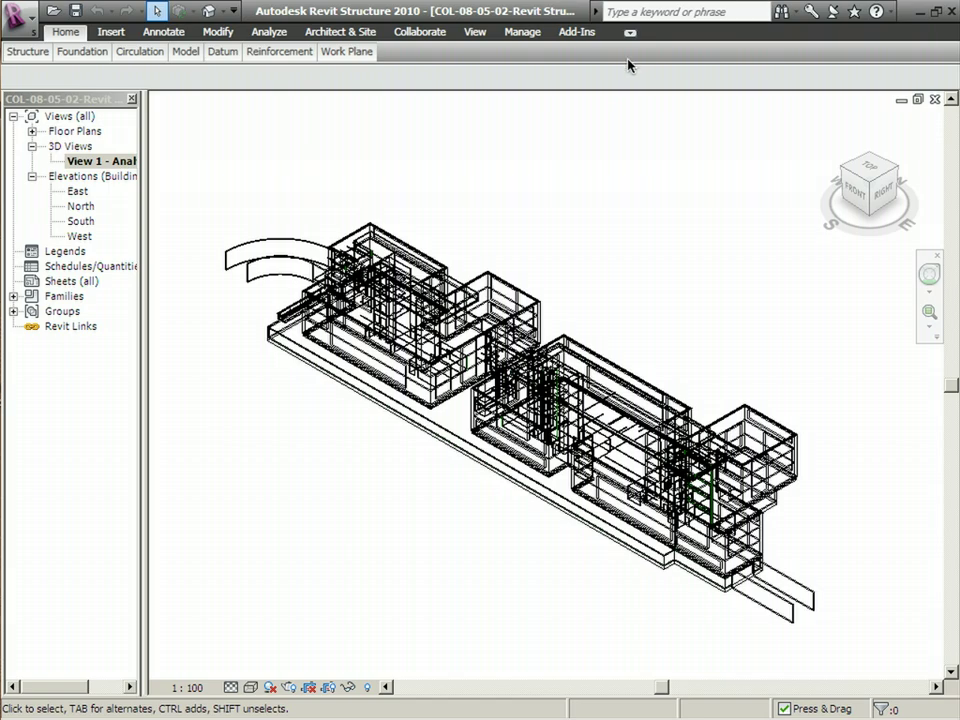
# Switch to Autodesk Revit Structure 2010 and run Improve IFC Exchange on the import of COL-08-05-02-Revit Structural Model.ifc
pyautogui.click(594, 37)
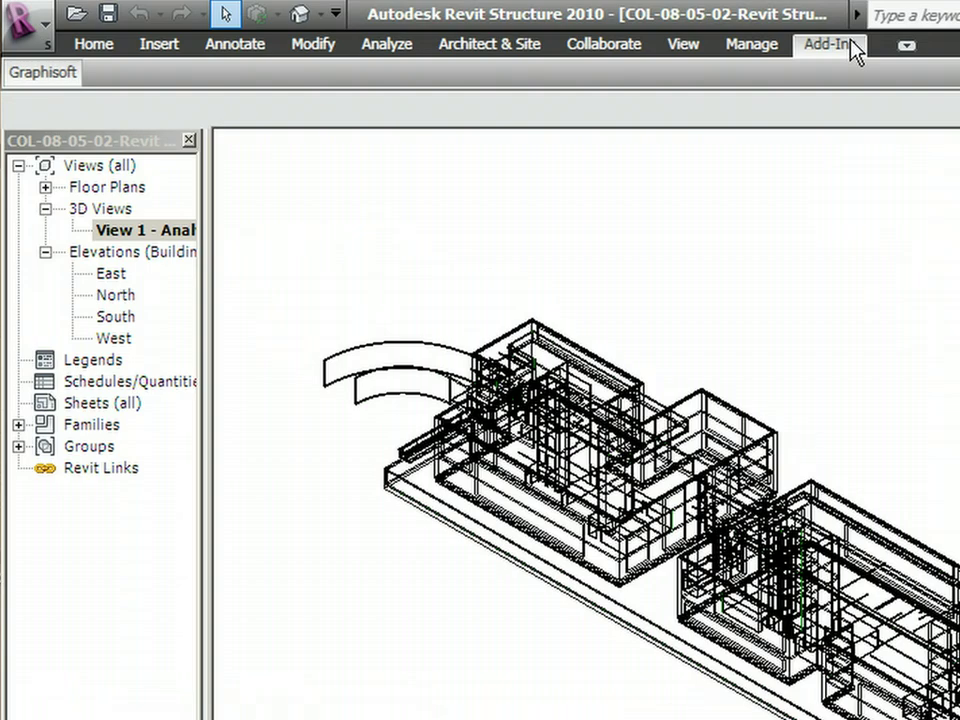
pyautogui.moveTo(42, 78)
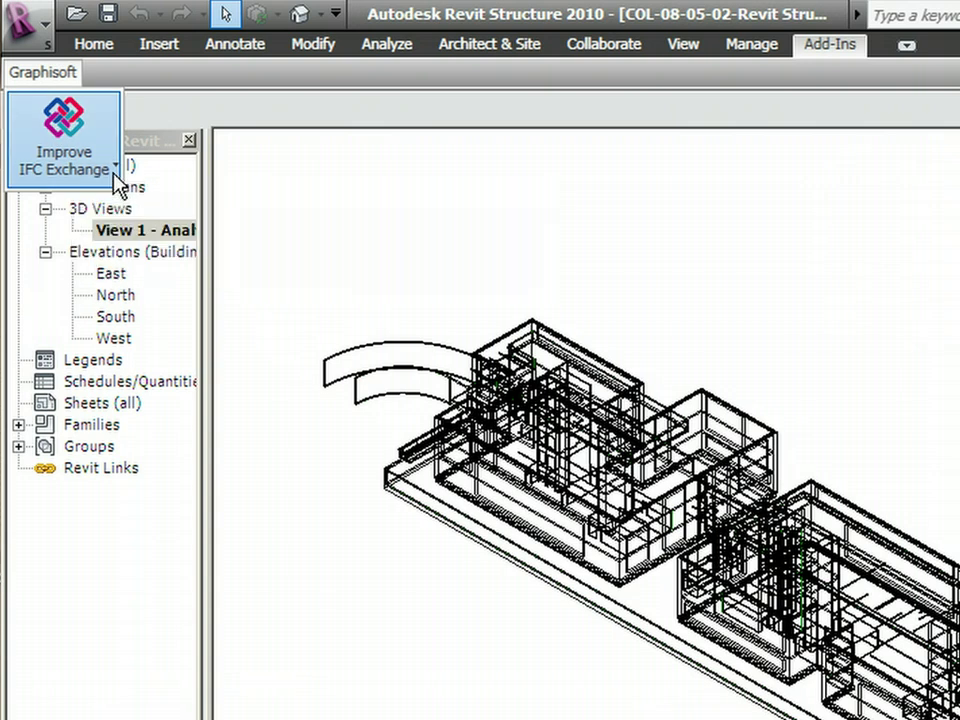
pyautogui.click(115, 172)
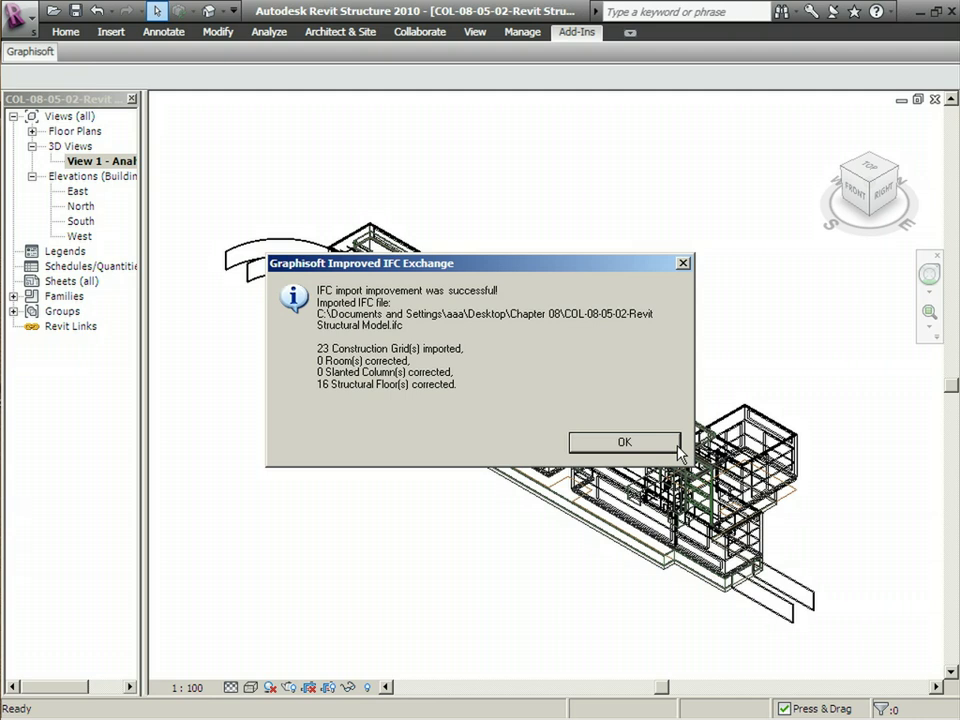
pyautogui.click(678, 448)
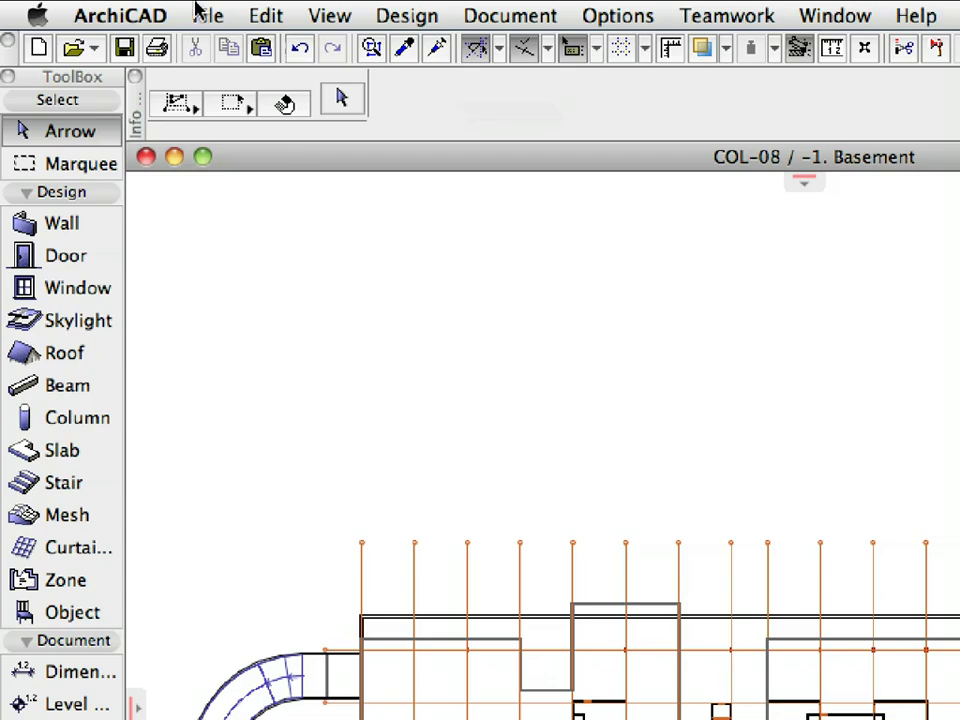
# Switch to ArchiCAD and prepare to open an IFC file using the Data Exchange with Revit Structure translator
pyautogui.click(199, 13)
pyautogui.moveTo(270, 78)
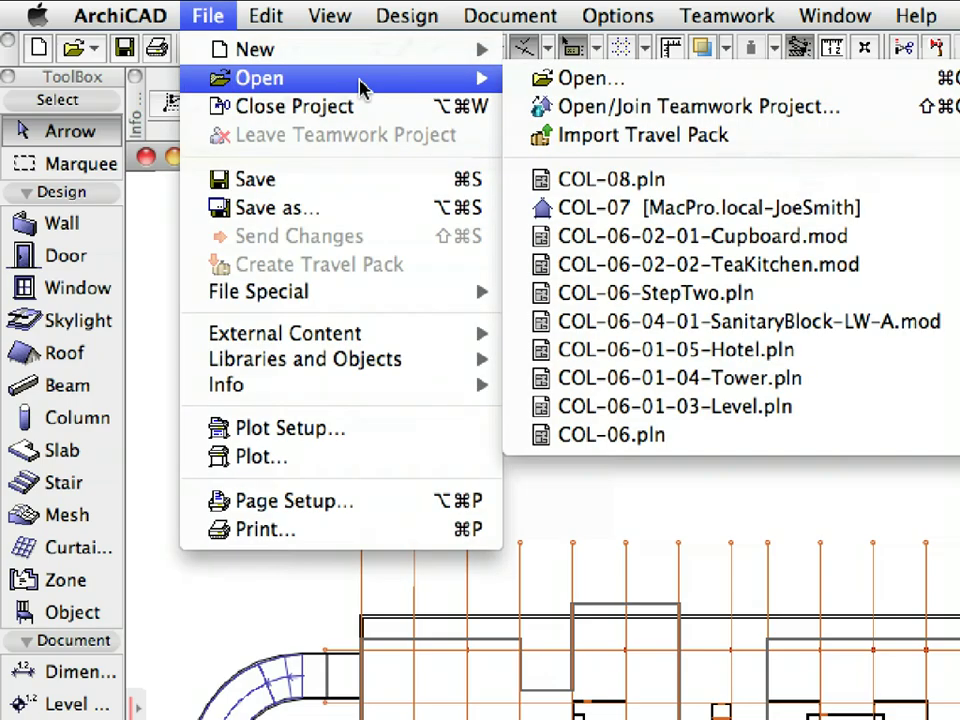
pyautogui.click(660, 80)
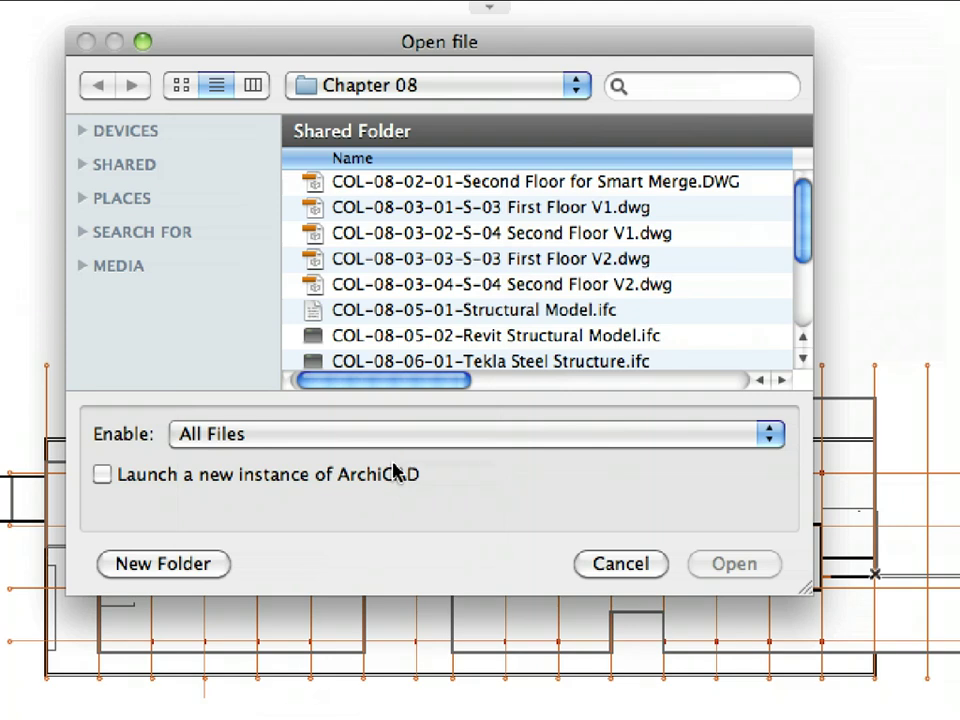
pyautogui.click(396, 441)
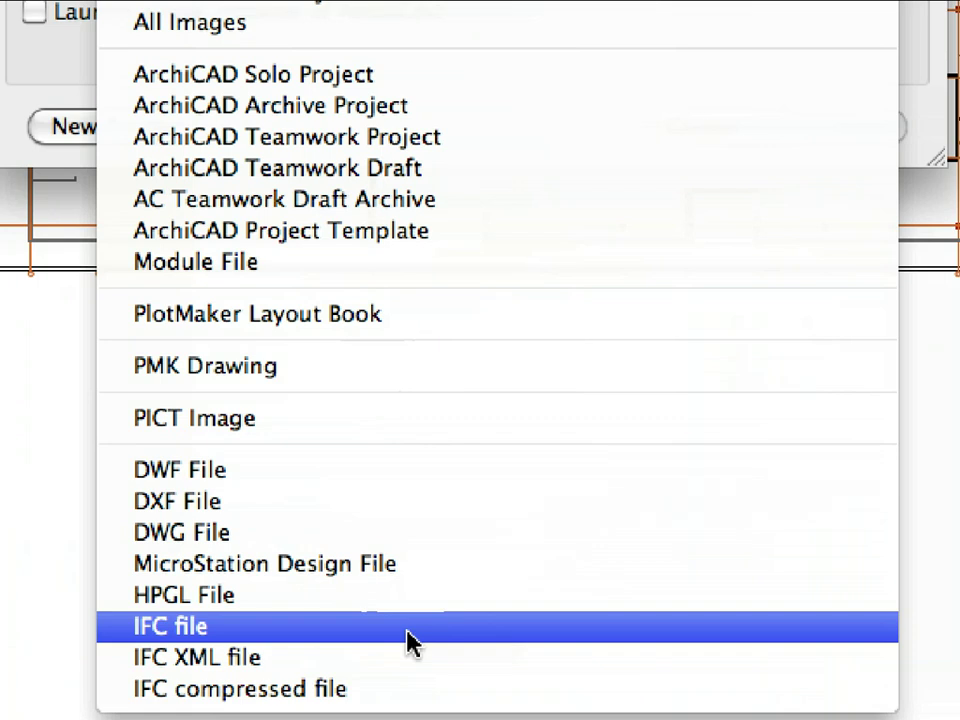
pyautogui.click(408, 630)
pyautogui.click(583, 482)
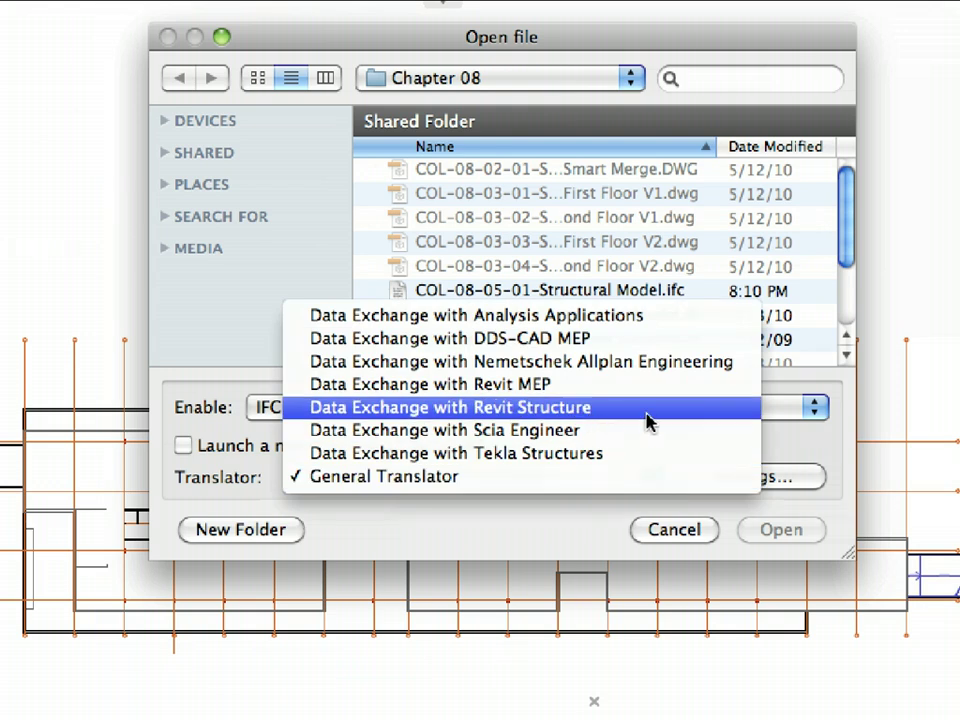
pyautogui.click(648, 421)
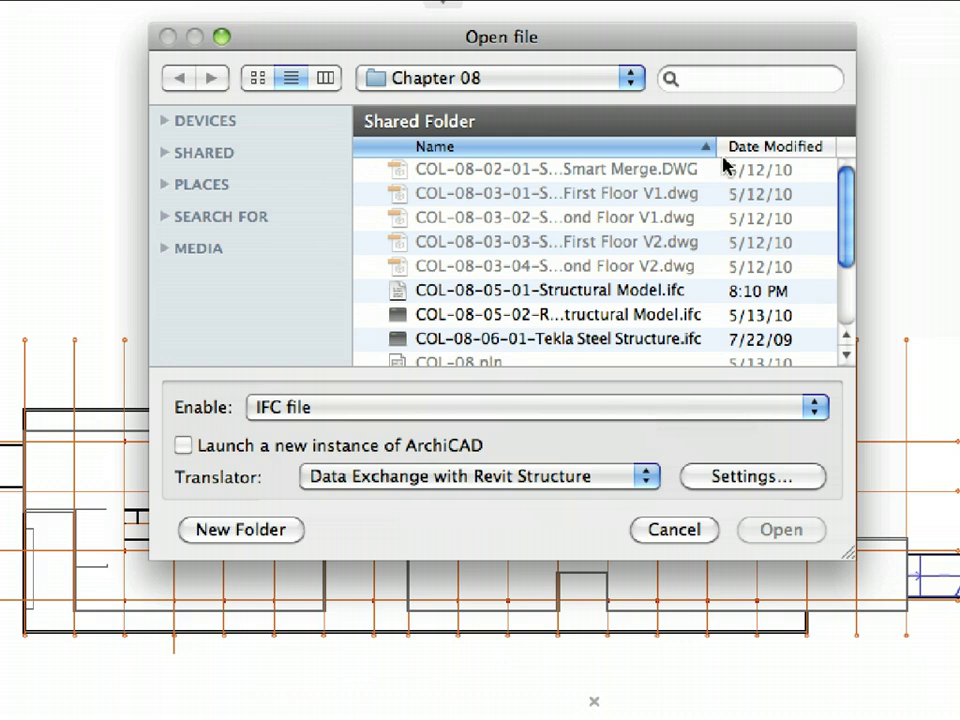
# Open COL-08-05-02-Revit Structural Model.ifc from the Chapter 08 folder in a new instance of ArchiCAD
pyautogui.moveTo(716, 146); pyautogui.dragTo(784, 162)
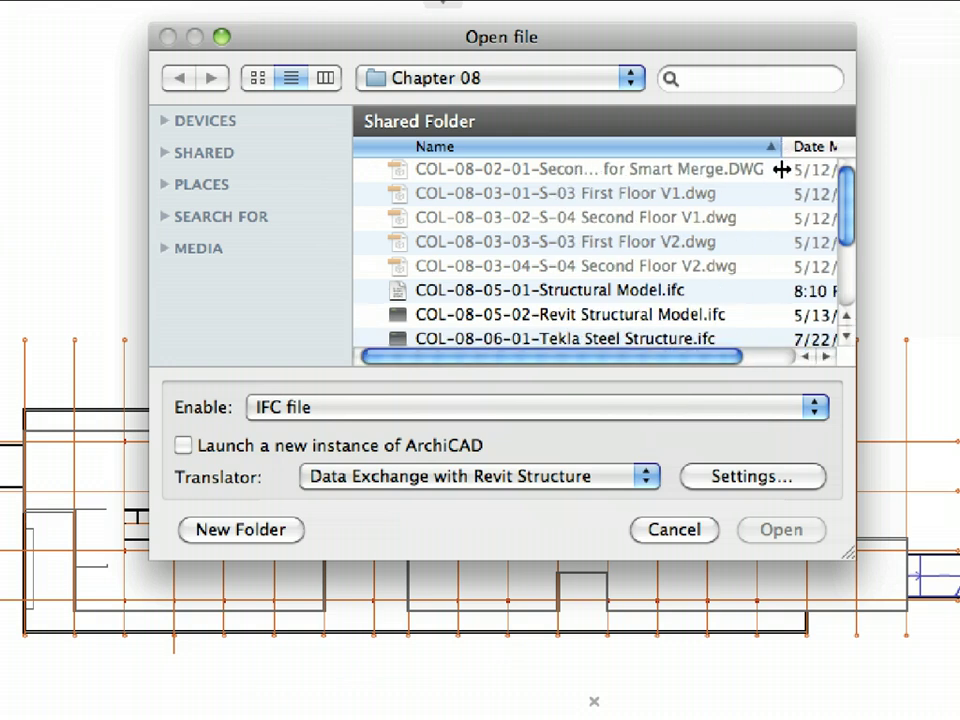
pyautogui.click(698, 316)
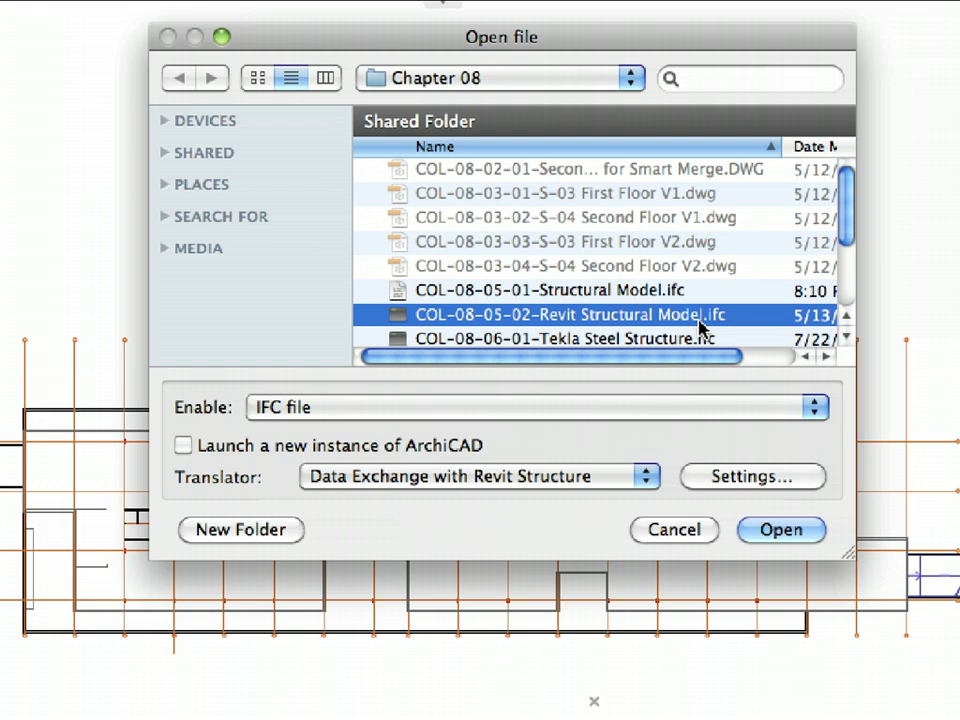
pyautogui.click(338, 448)
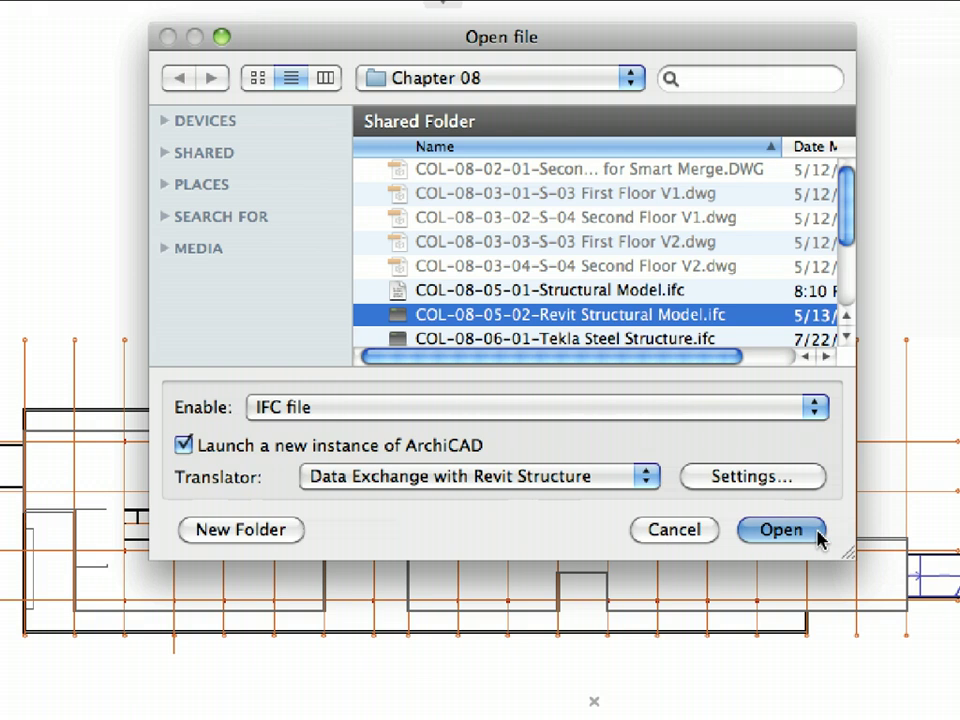
pyautogui.click(780, 530)
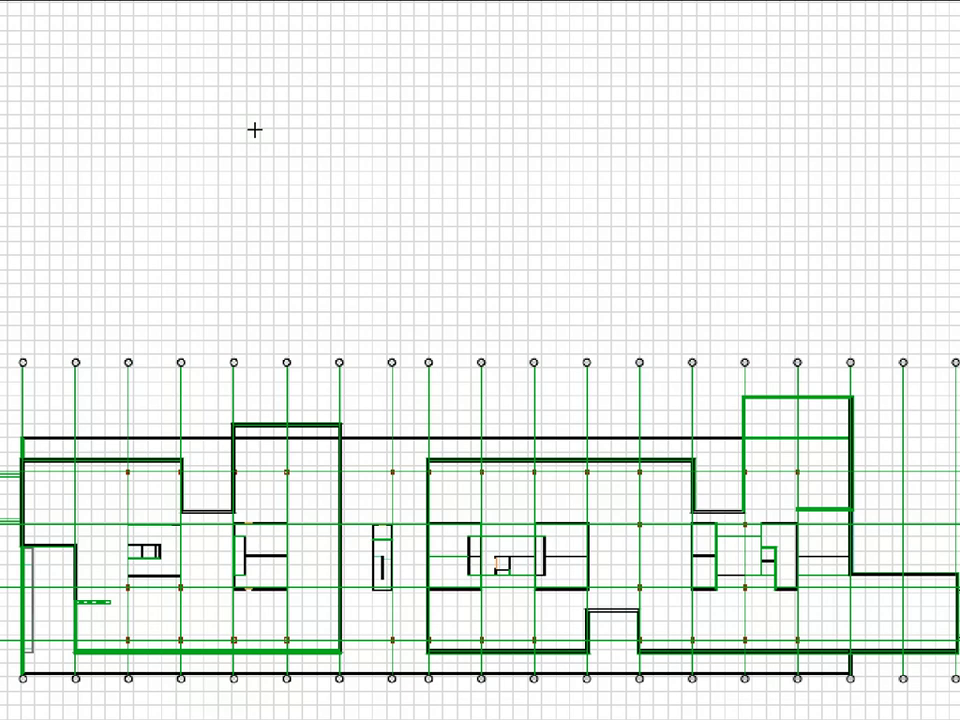
# Show all elements of the imported Revit structural model in 3D and examine the building from its opposite end
pyautogui.rightClick(329, 176)
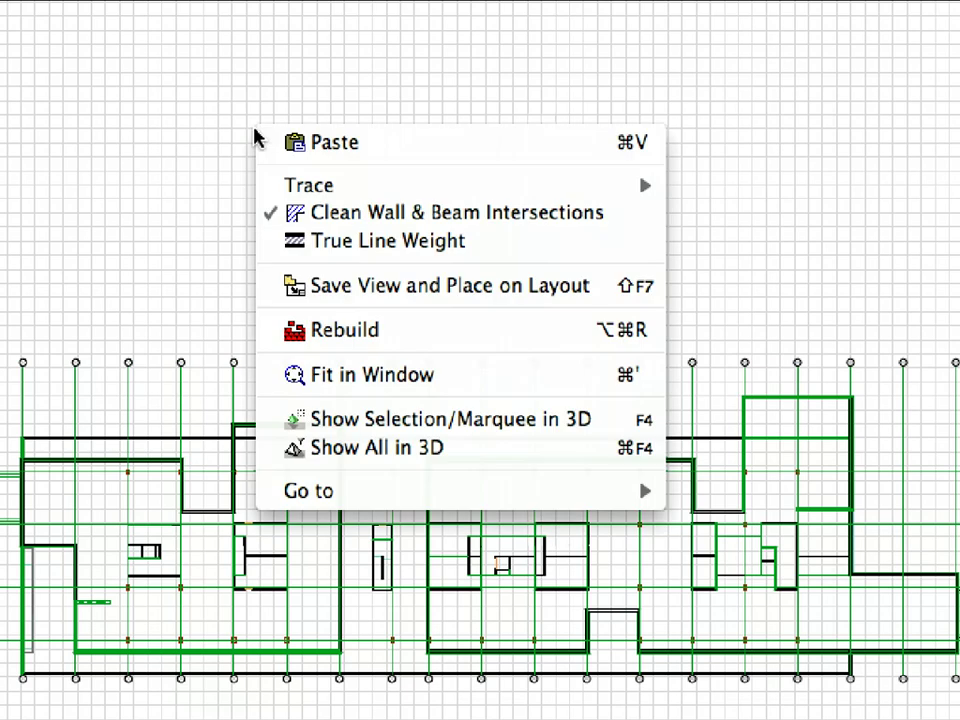
pyautogui.click(498, 458)
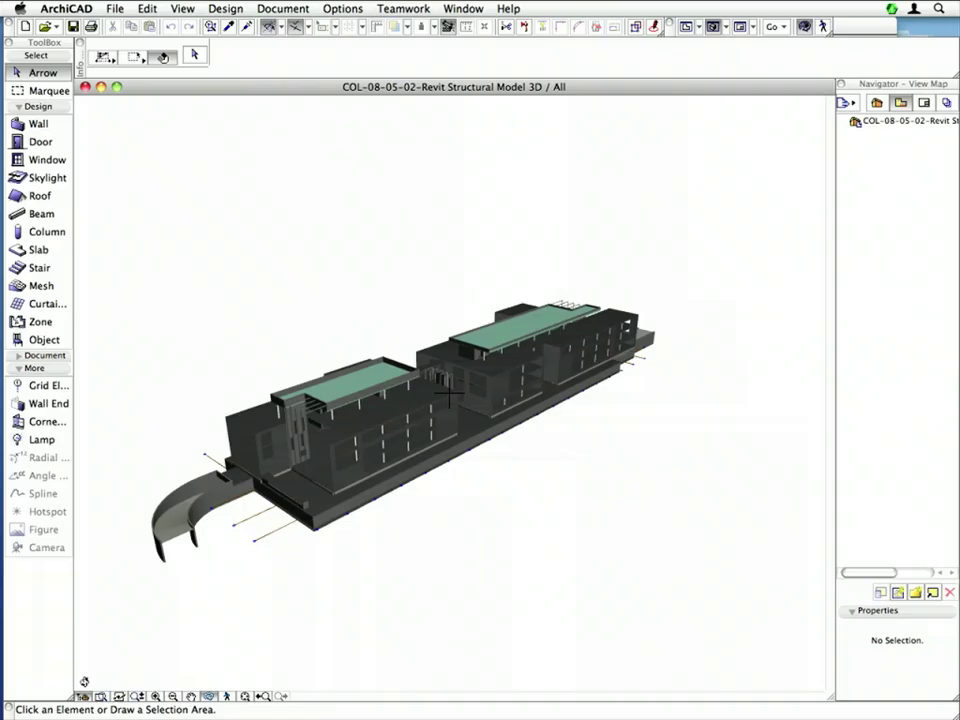
pyautogui.moveTo(86, 681); pyautogui.dragTo(793, 671)
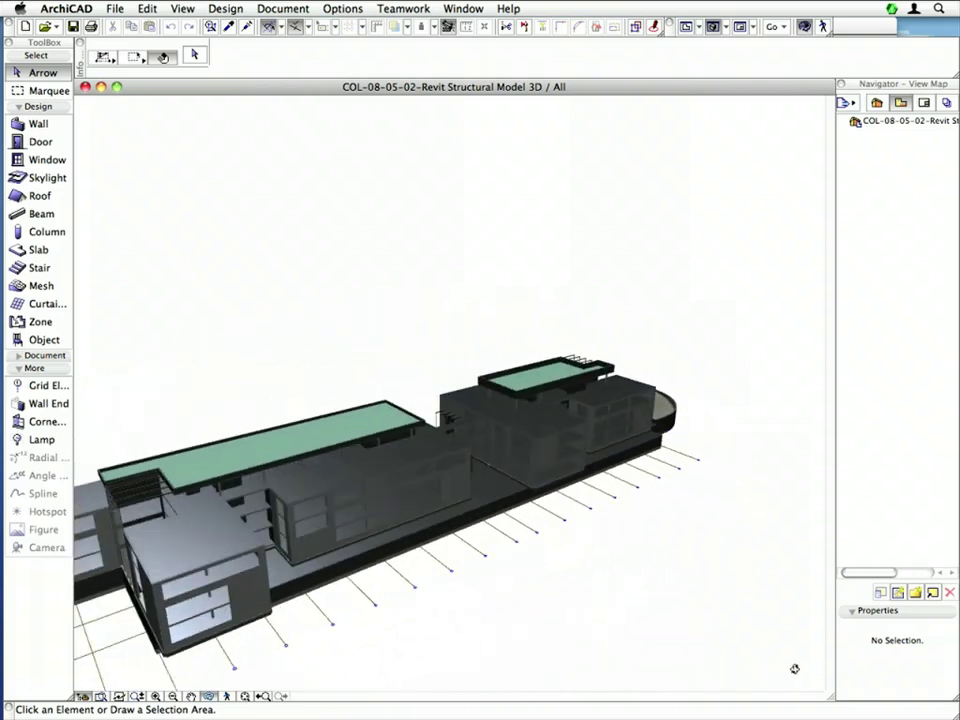
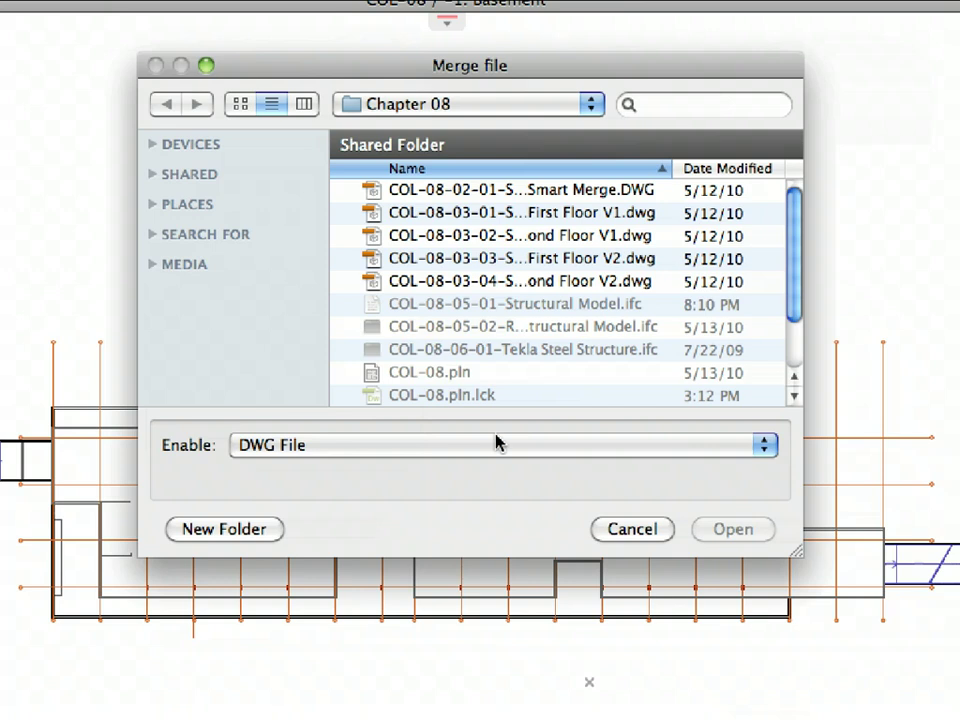
# Set the merge file type to IFC and review the import options of the Data Exchange with Revit Structure translator
pyautogui.click(497, 445)
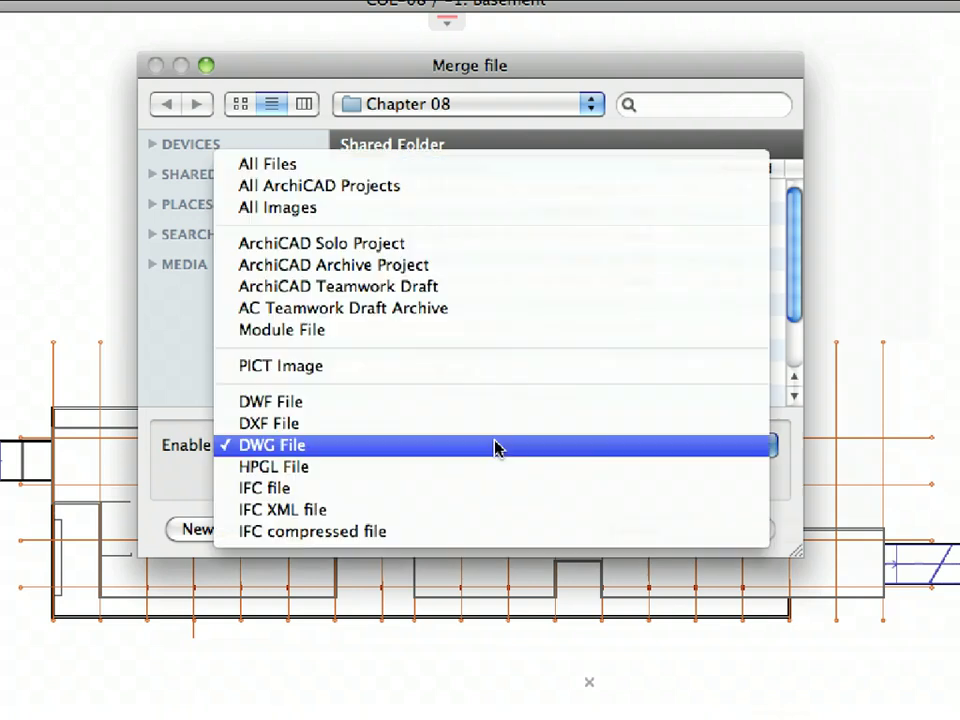
pyautogui.click(482, 490)
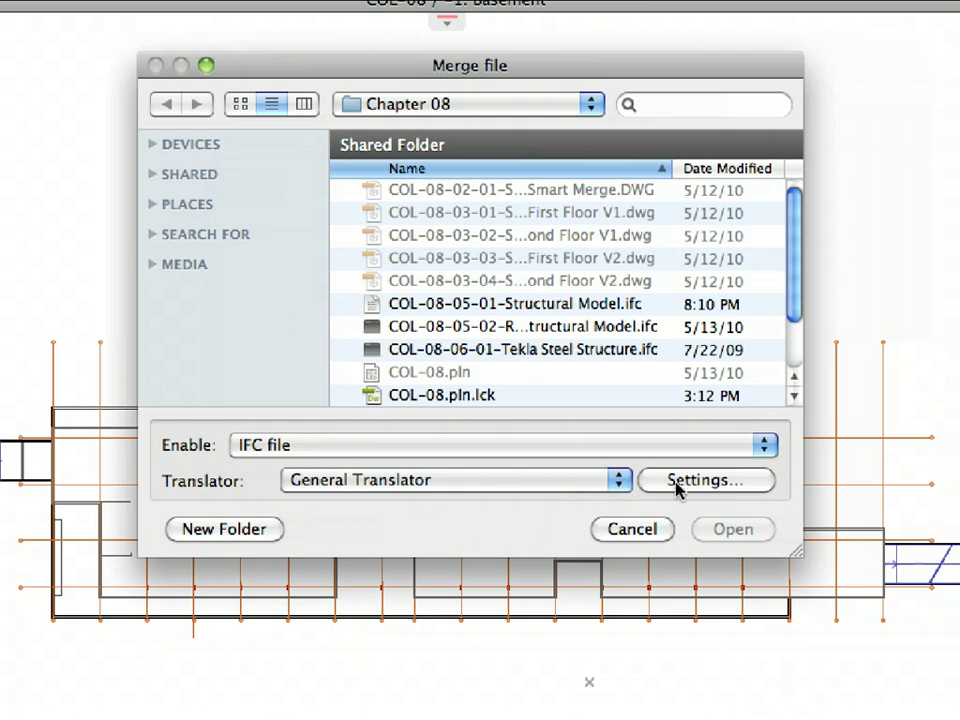
pyautogui.click(718, 489)
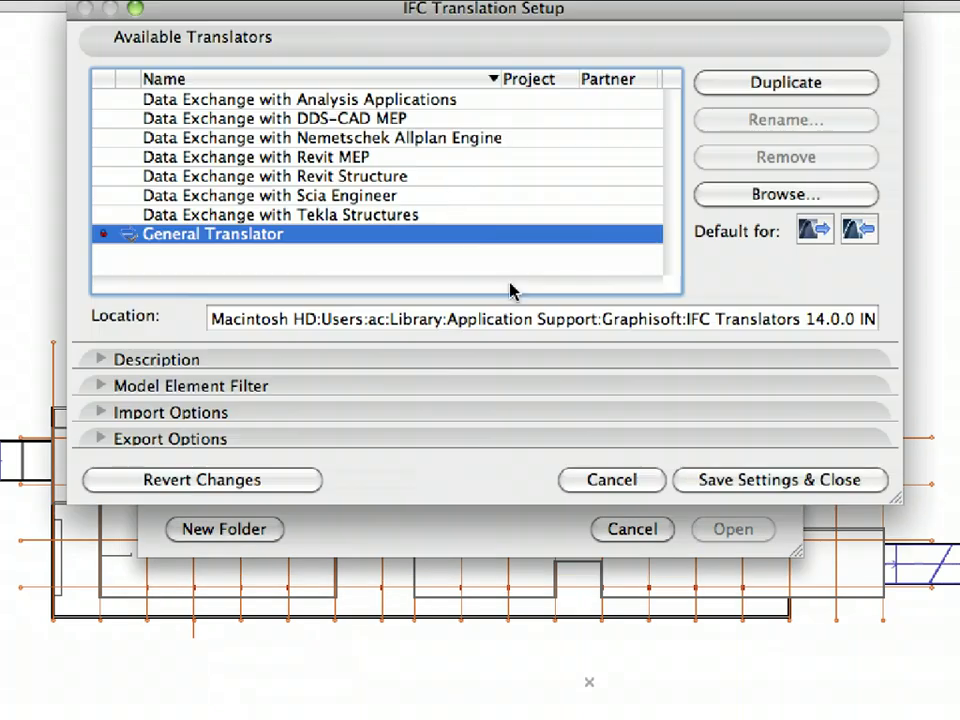
pyautogui.click(445, 178)
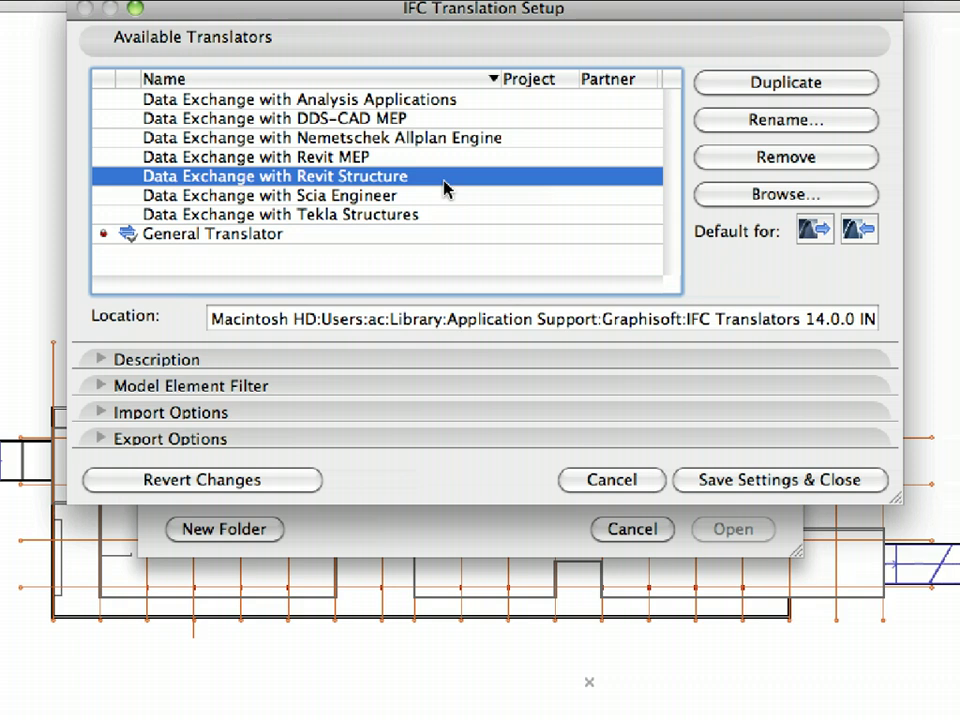
pyautogui.click(365, 416)
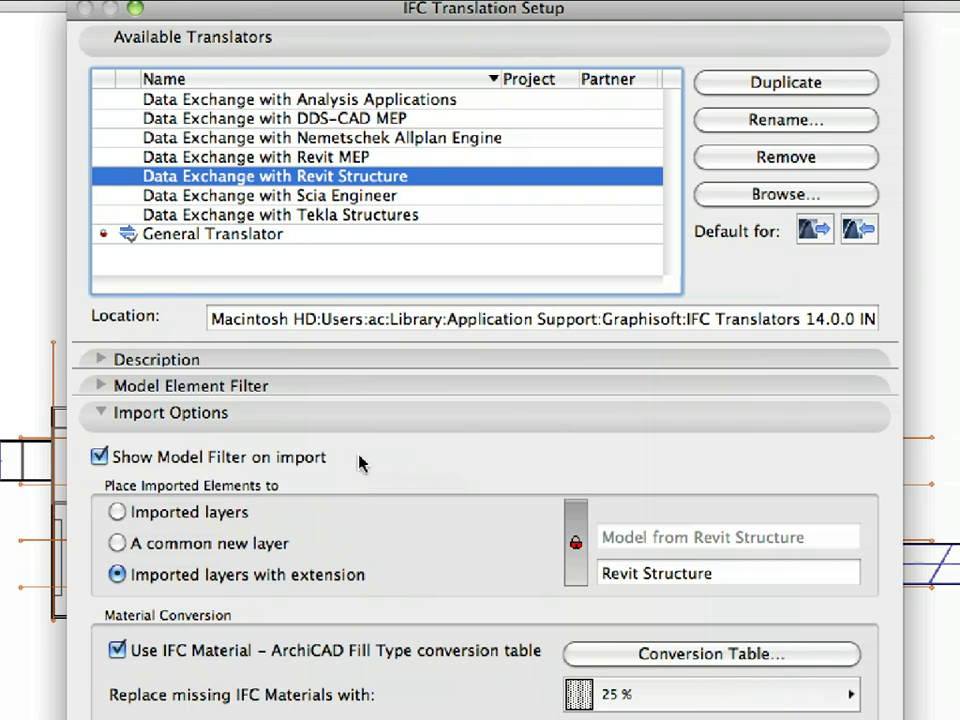
pyautogui.click(359, 428)
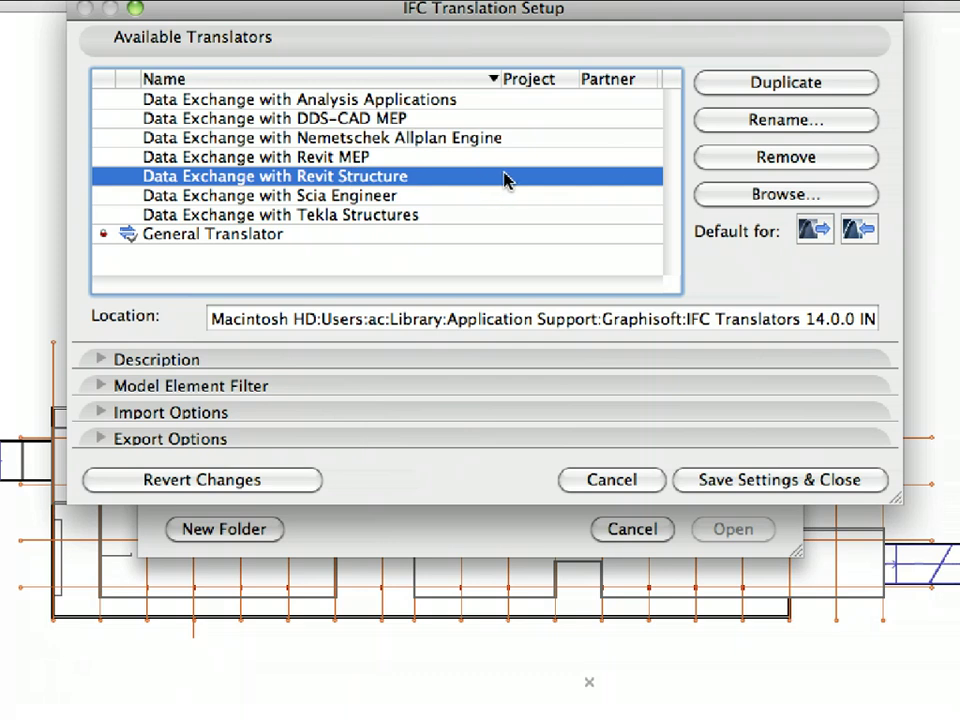
# Duplicate the Data Exchange with Revit Structure translator and display the import options of the copy
pyautogui.click(716, 86)
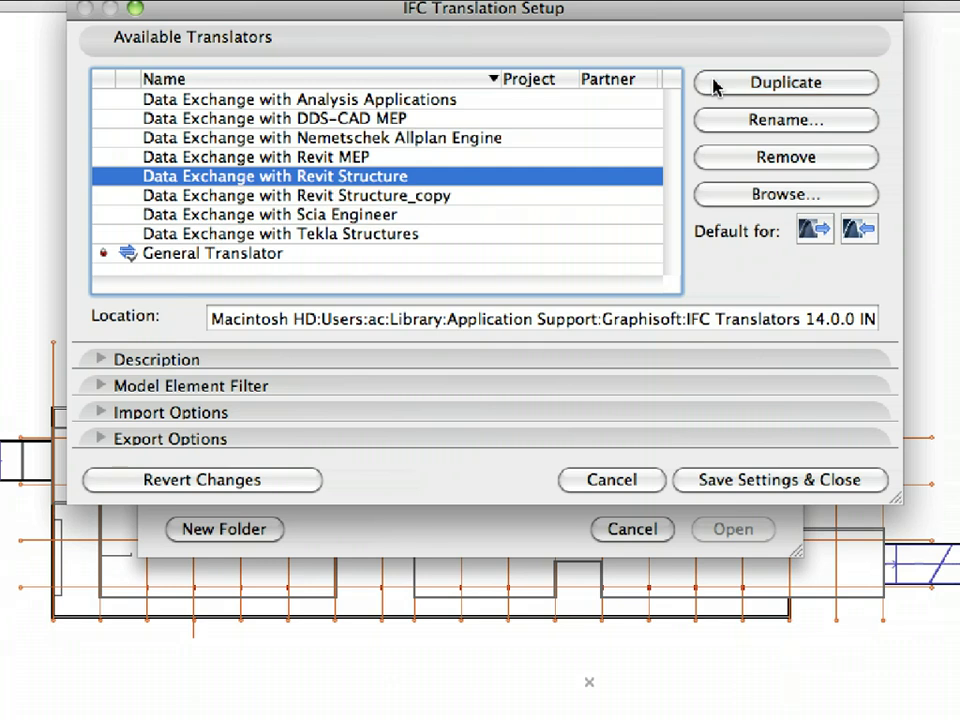
pyautogui.click(466, 198)
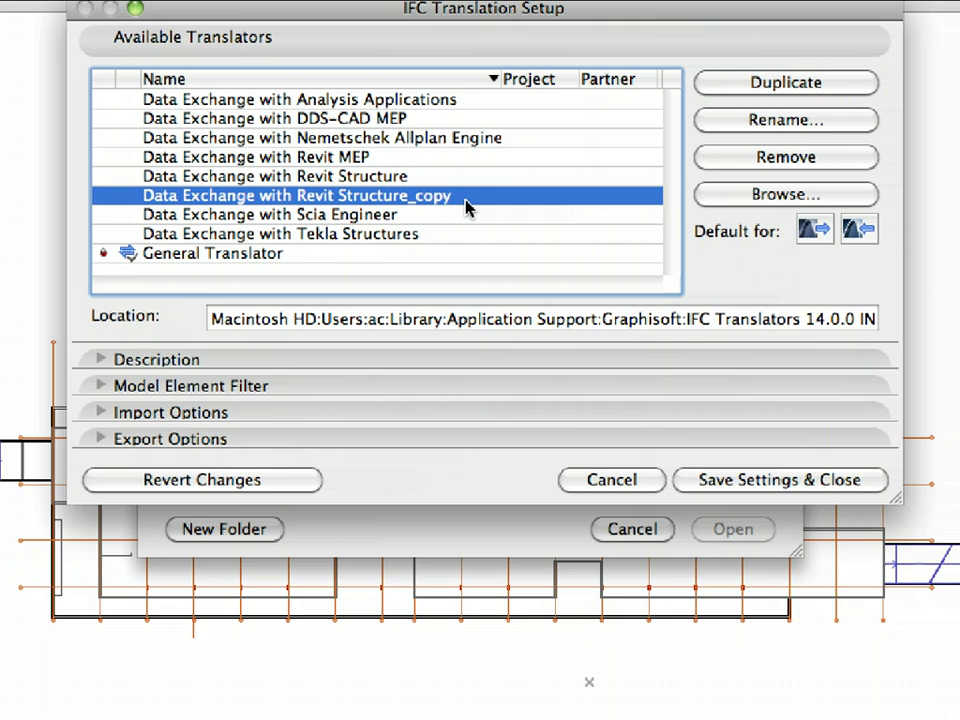
pyautogui.click(403, 413)
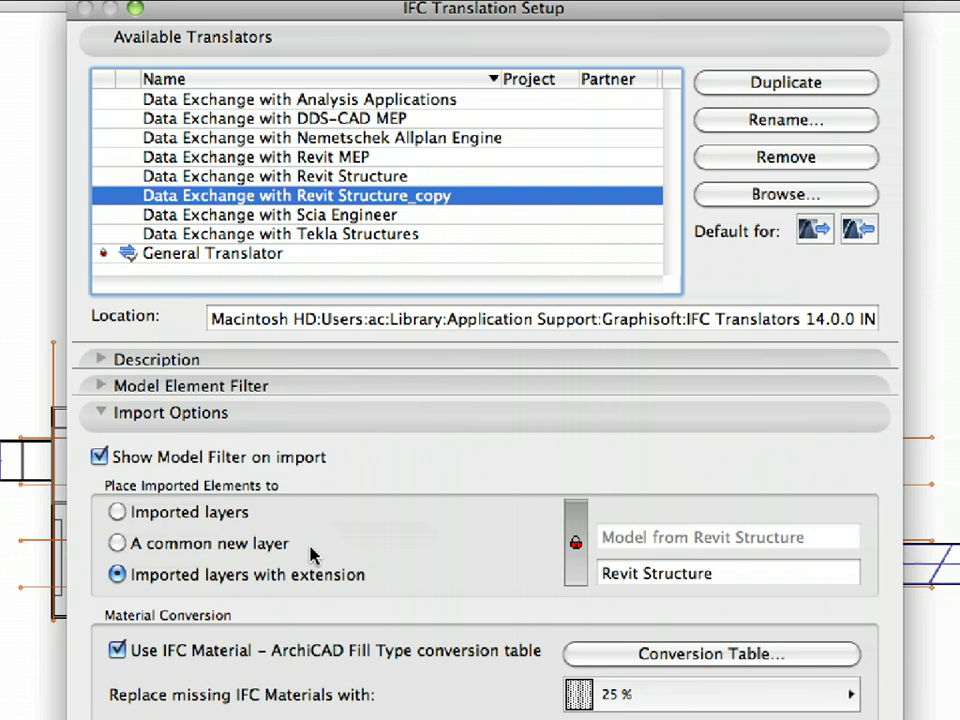
# Place imported elements on a common new layer named IFC Revit Model and save the translator settings
pyautogui.click(246, 546)
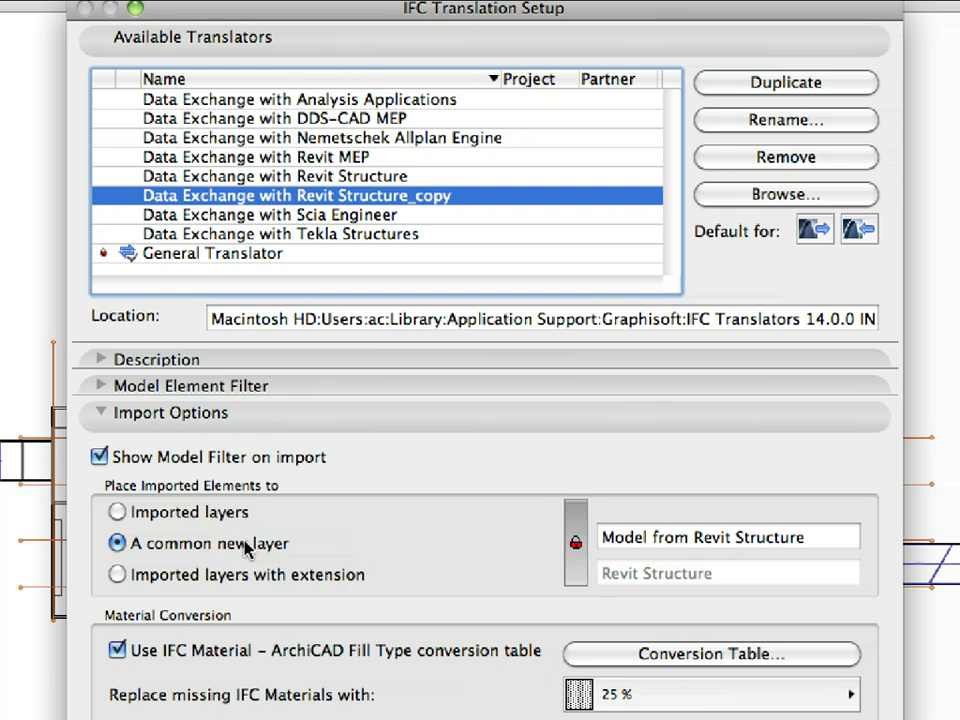
pyautogui.click(578, 543)
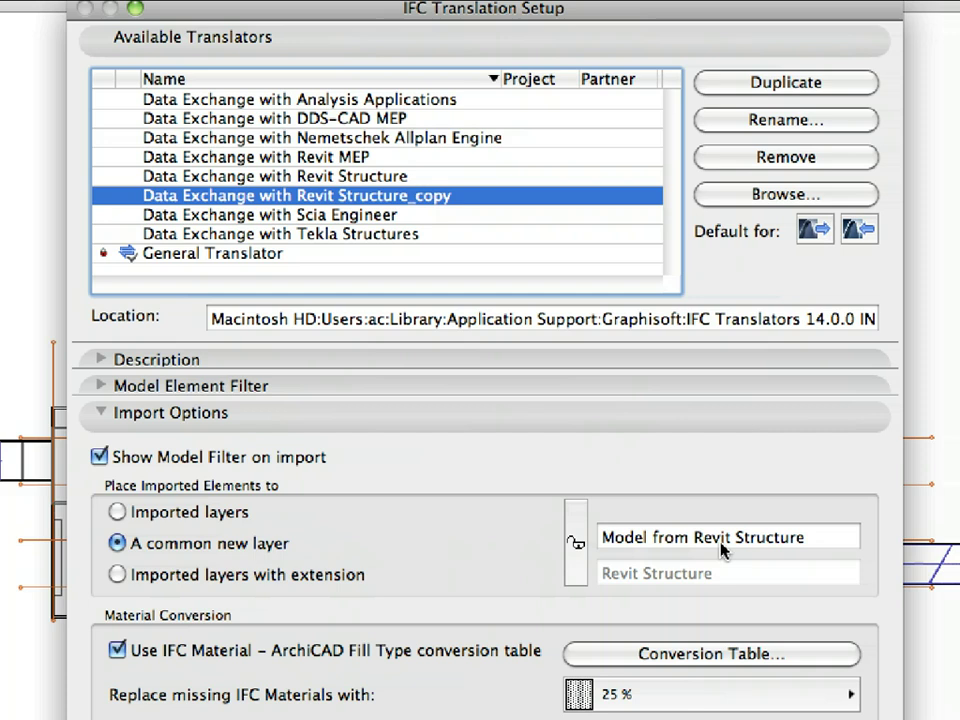
pyautogui.tripleClick(814, 549)
pyautogui.write('IFC Revit Model')
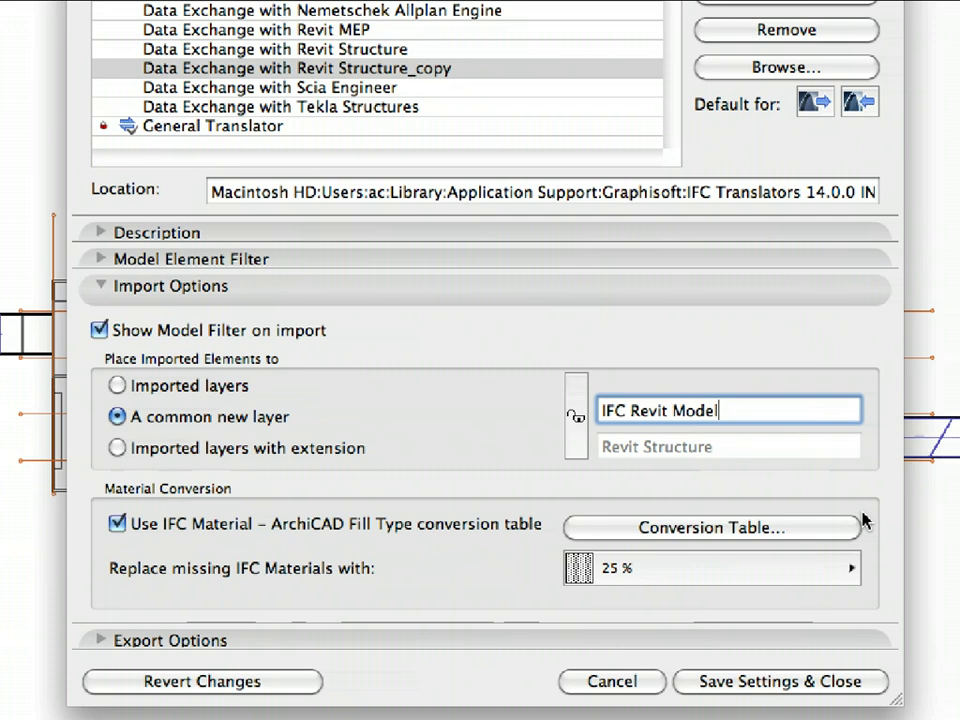
pyautogui.click(857, 681)
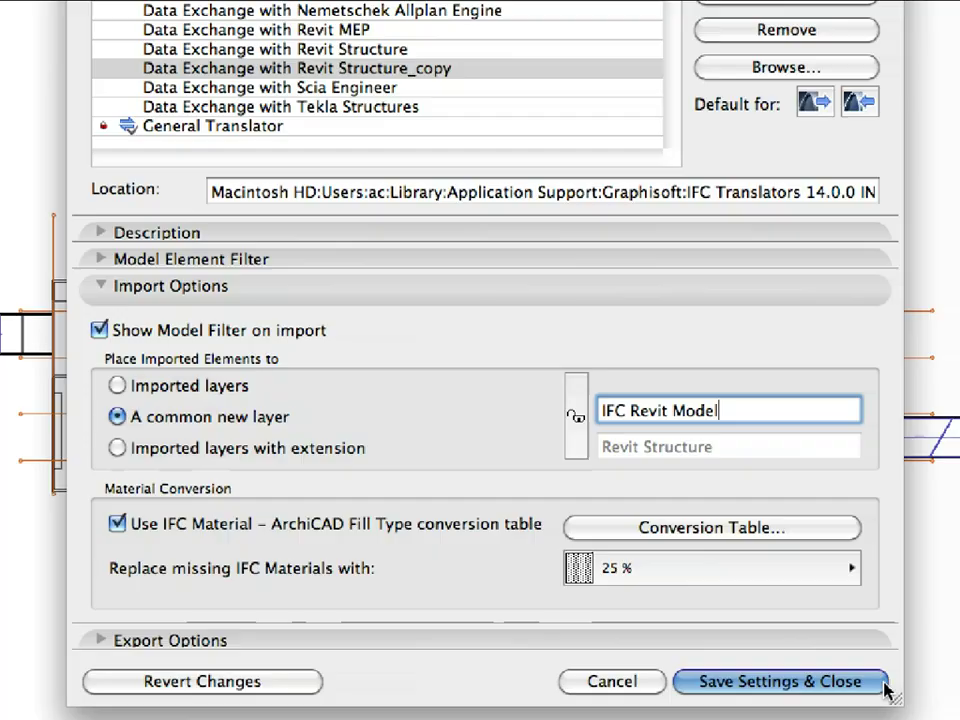
pyautogui.click(880, 684)
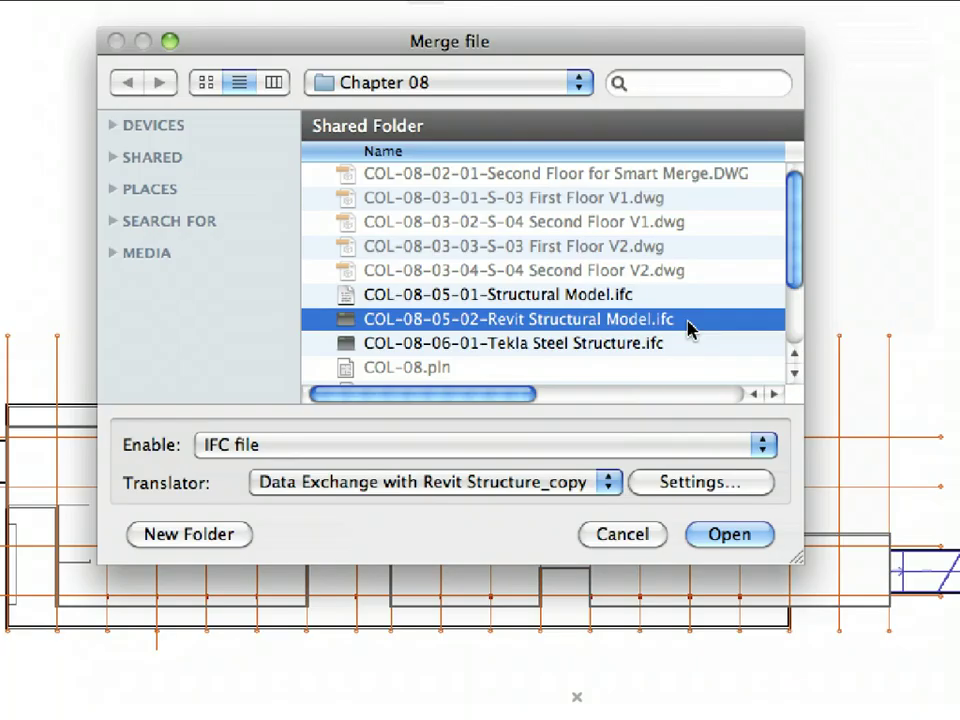
# Merge COL-08-05-02-Revit Structural Model.ifc using the copied translator and group the model element list by Story
pyautogui.click(764, 540)
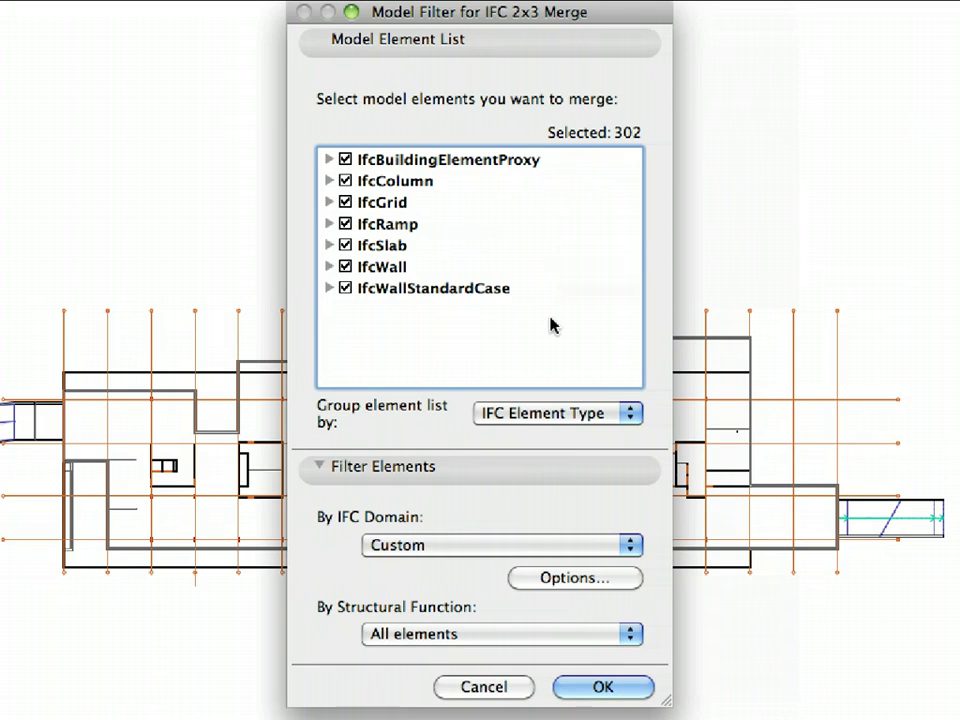
pyautogui.click(613, 424)
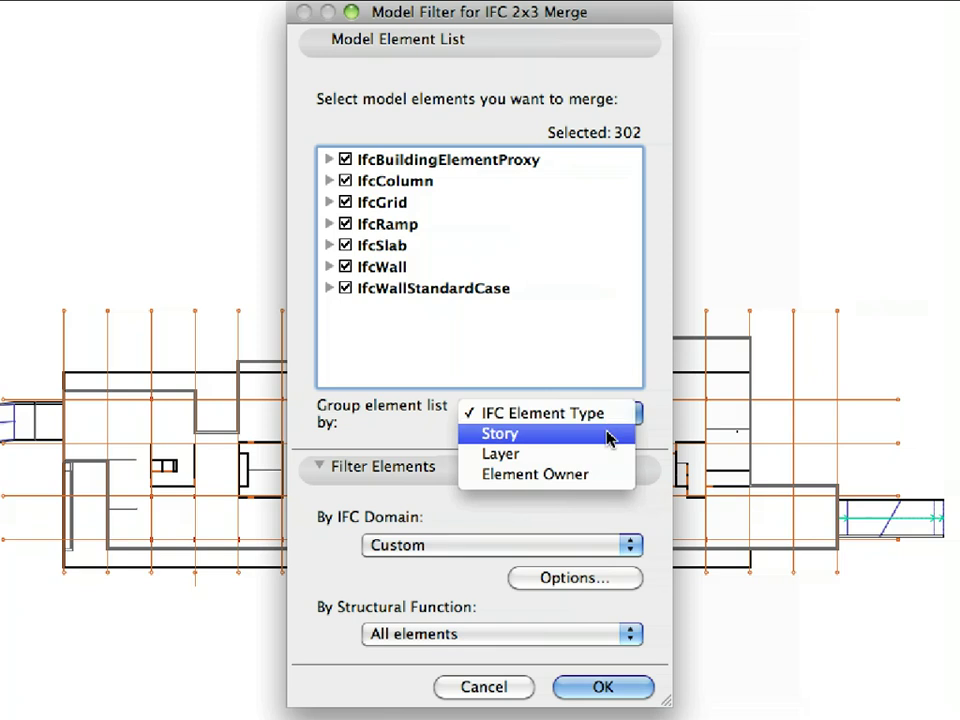
pyautogui.click(607, 435)
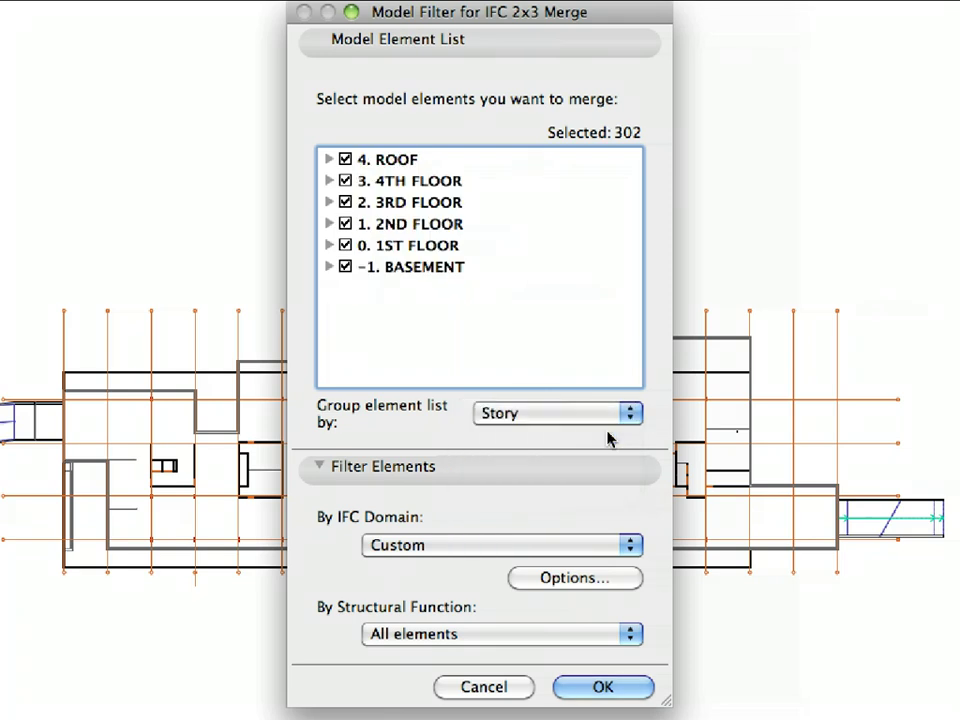
# Exclude the 1st, 2nd, 3rd and 4th floors and the roof from the elements selected for merging
pyautogui.click(344, 246)
pyautogui.click(345, 224)
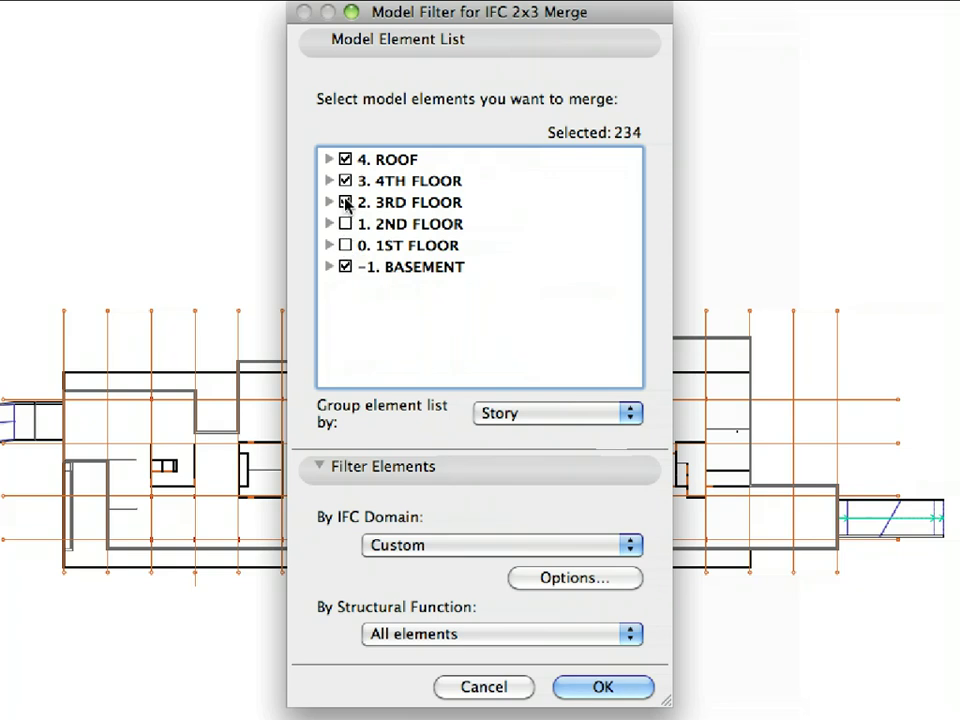
pyautogui.click(345, 202)
pyautogui.click(345, 181)
pyautogui.click(345, 160)
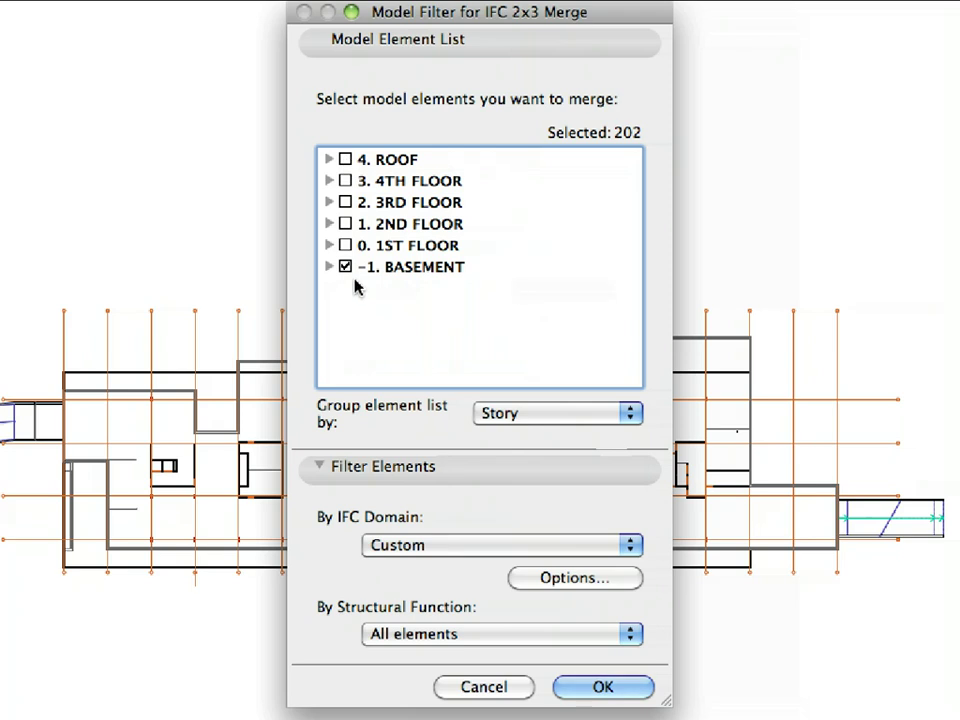
# Keep only IfcColumn among the basement's element types and complete the IFC merge
pyautogui.click(329, 267)
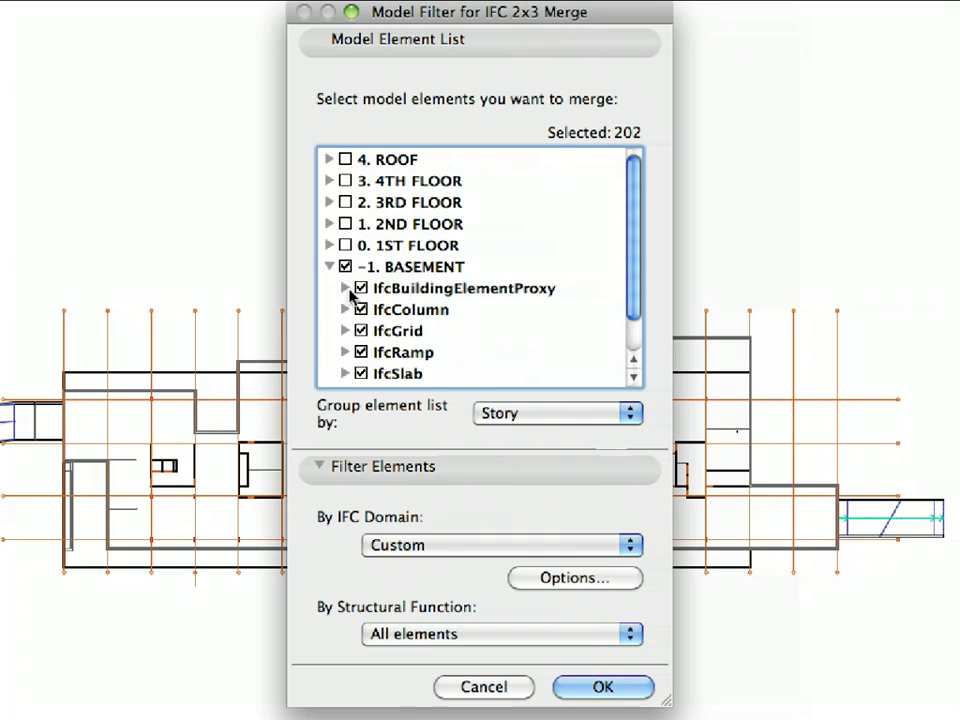
pyautogui.click(361, 289)
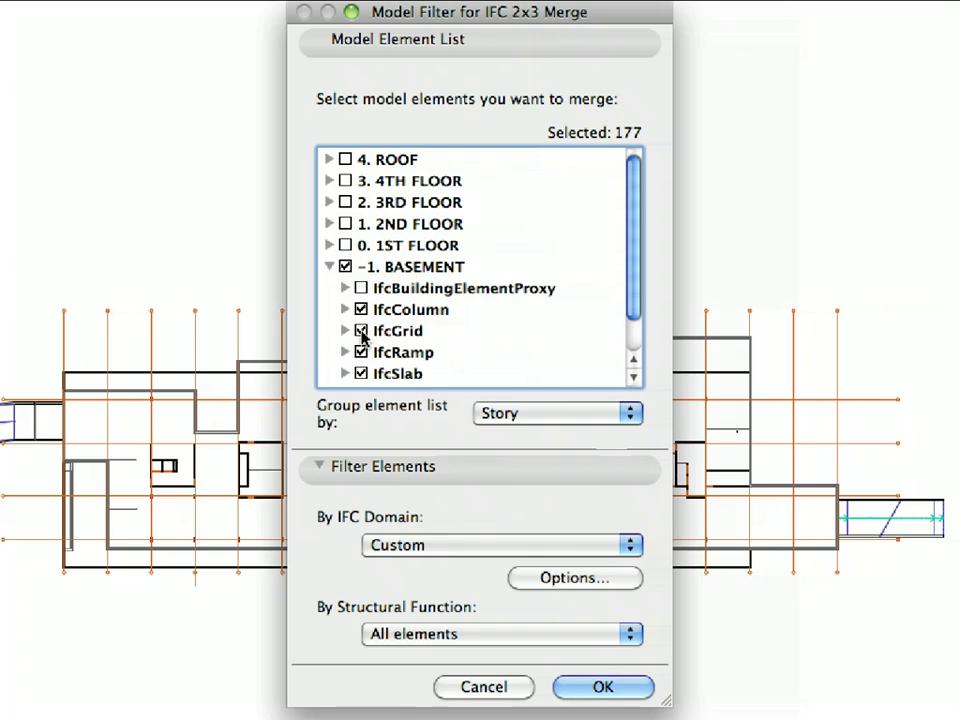
pyautogui.click(361, 332)
pyautogui.click(361, 353)
pyautogui.click(361, 374)
pyautogui.scroll(-1, 634, 340)
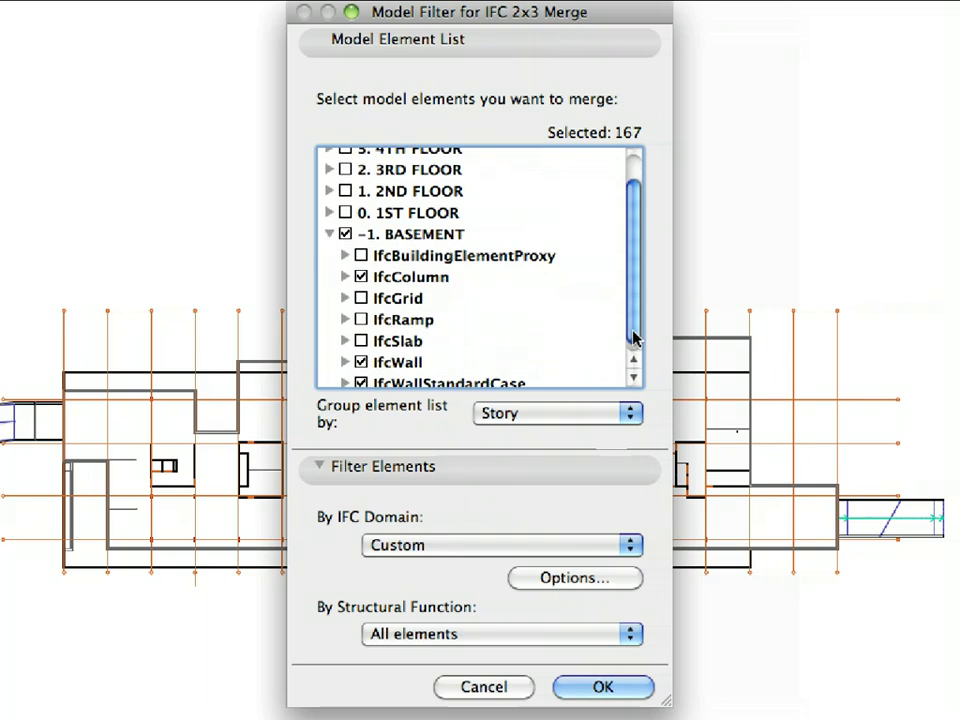
pyautogui.scroll(-1, 634, 345)
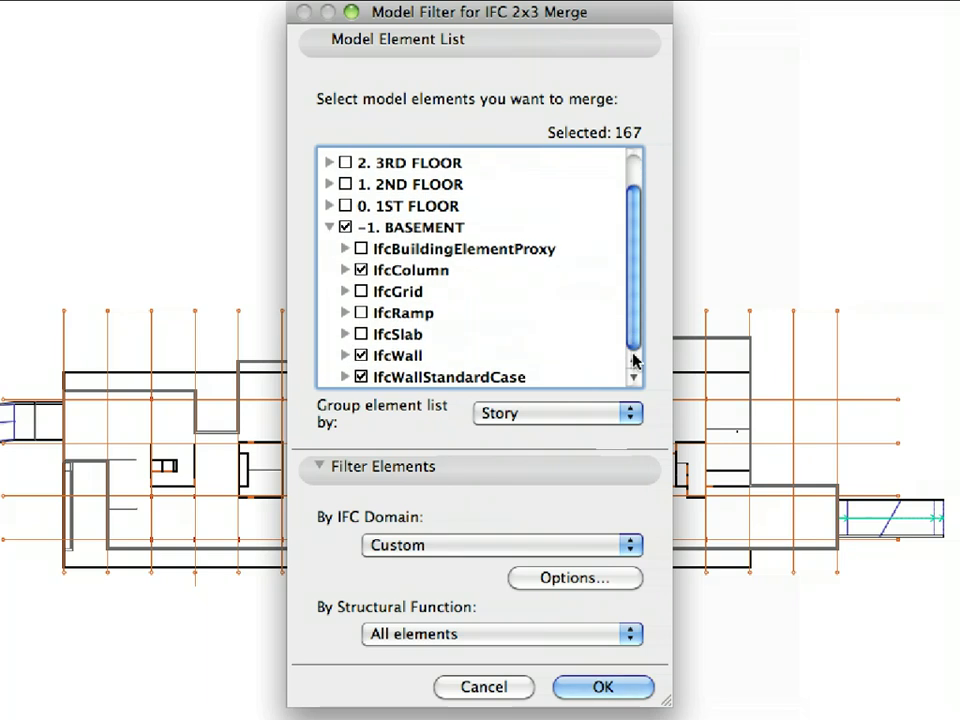
pyautogui.click(361, 355)
pyautogui.click(361, 376)
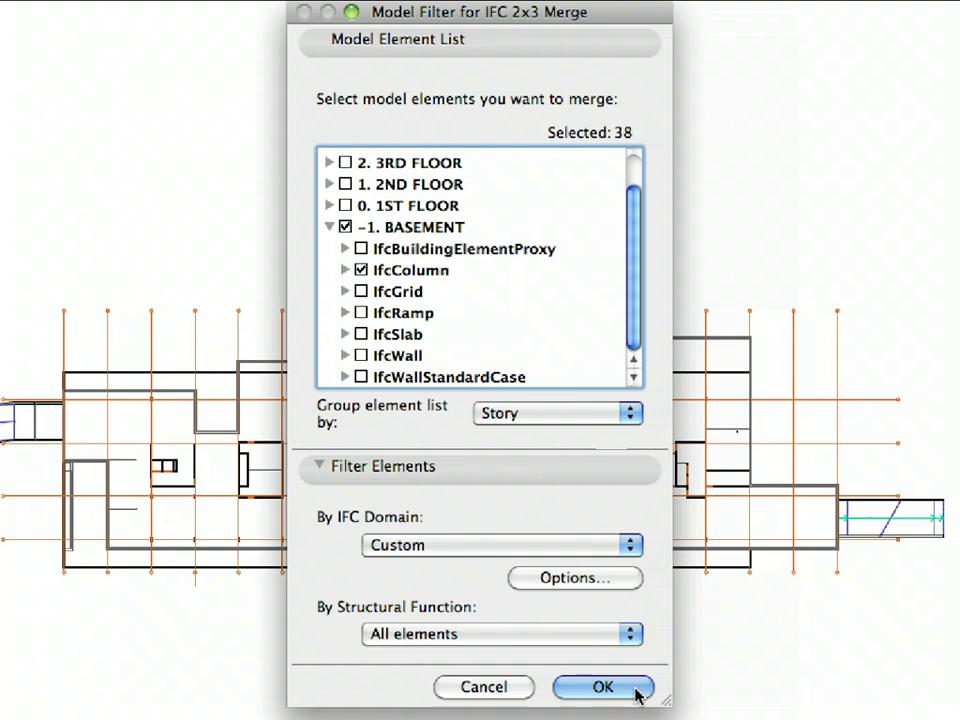
pyautogui.click(604, 687)
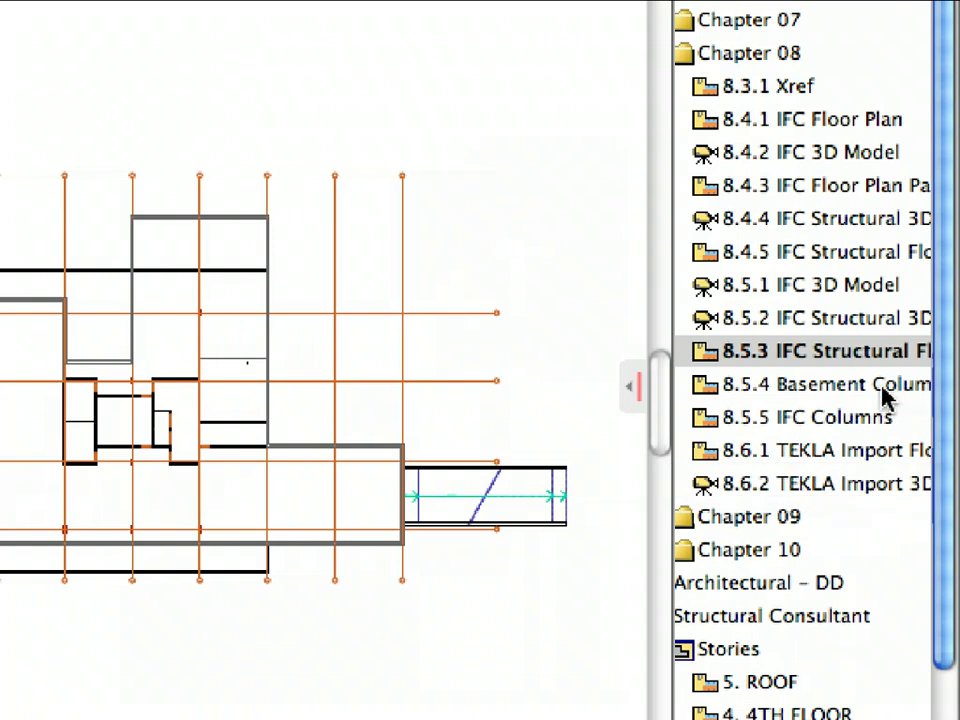
# Open the 8.5.4 Basement Columns view and show the 8.5.5 IFC Columns view as its trace reference
pyautogui.doubleClick(840, 384)
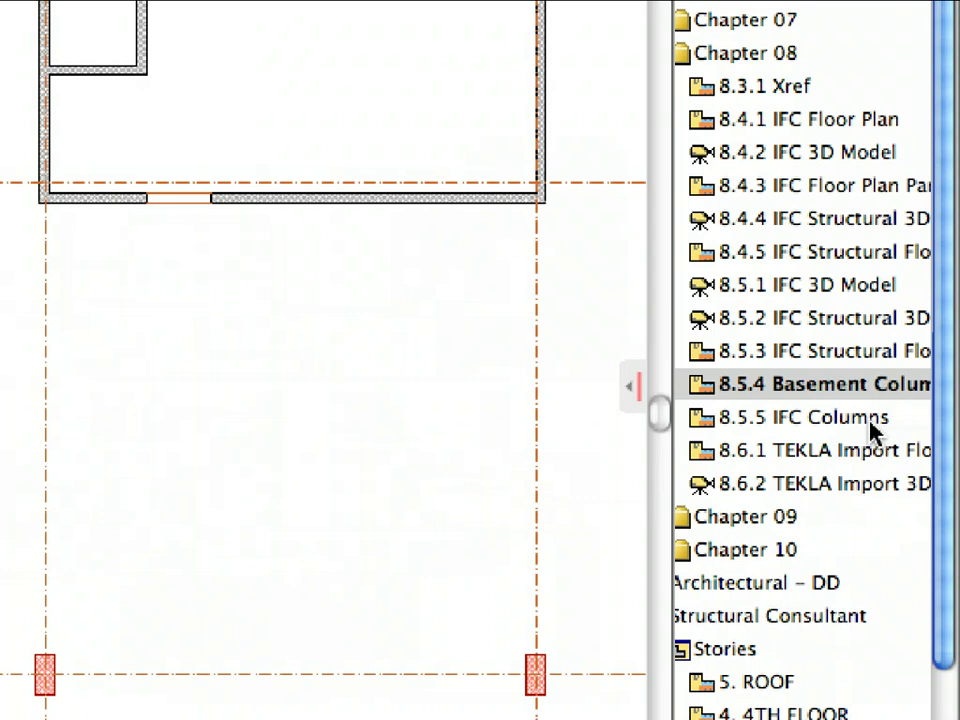
pyautogui.click(840, 417)
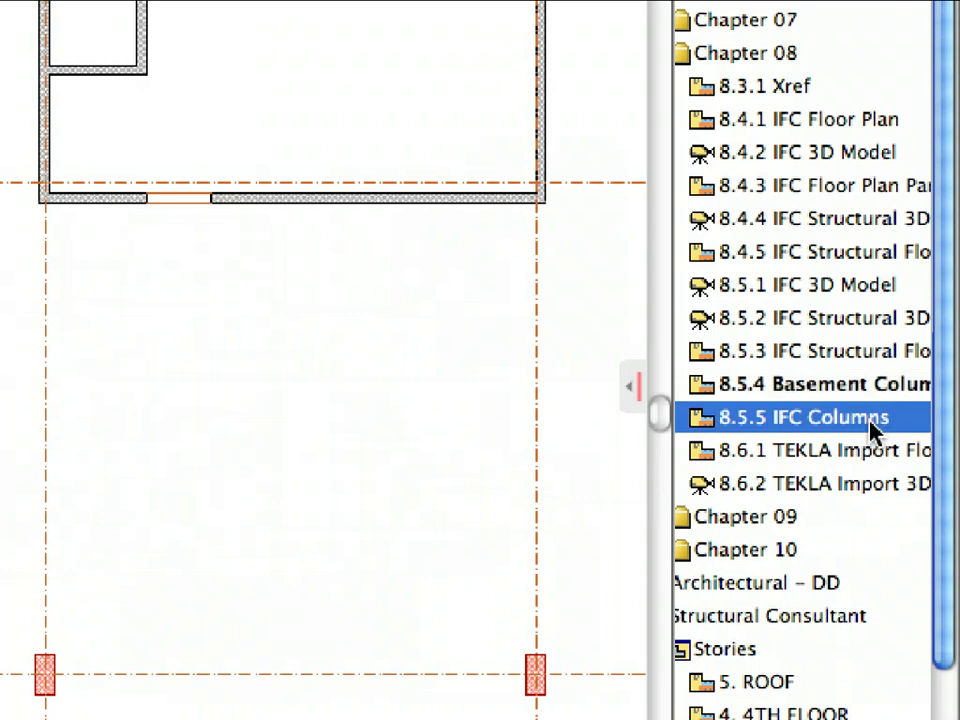
pyautogui.rightClick(872, 430)
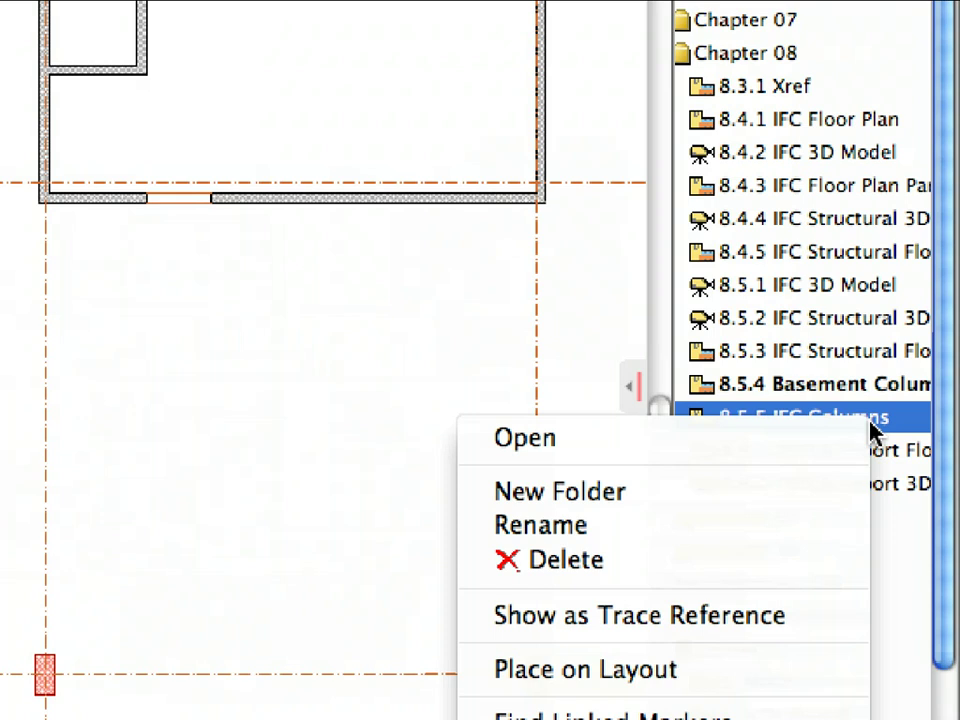
pyautogui.click(856, 622)
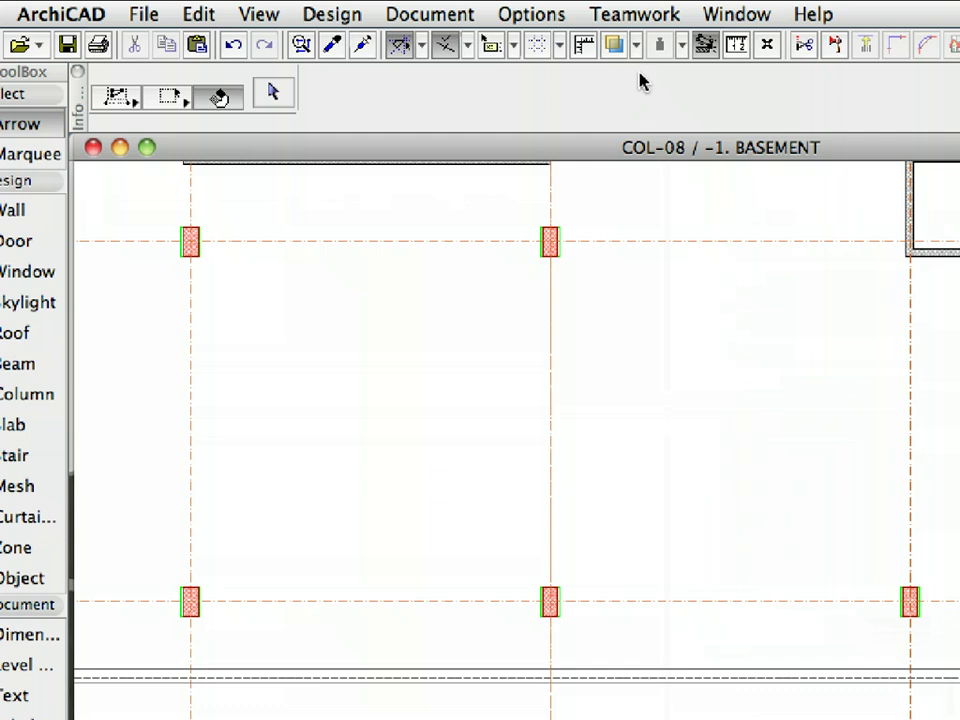
# Compare the basement columns with the imported IFC columns using the trace splitter, and switch the trace reference off
pyautogui.click(636, 45)
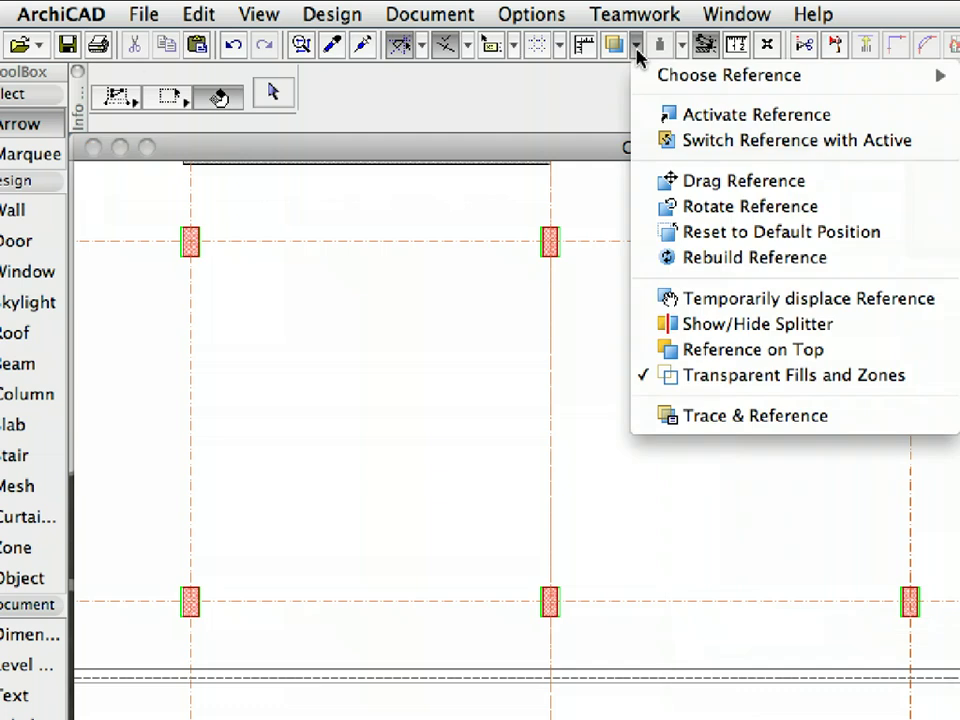
pyautogui.click(716, 342)
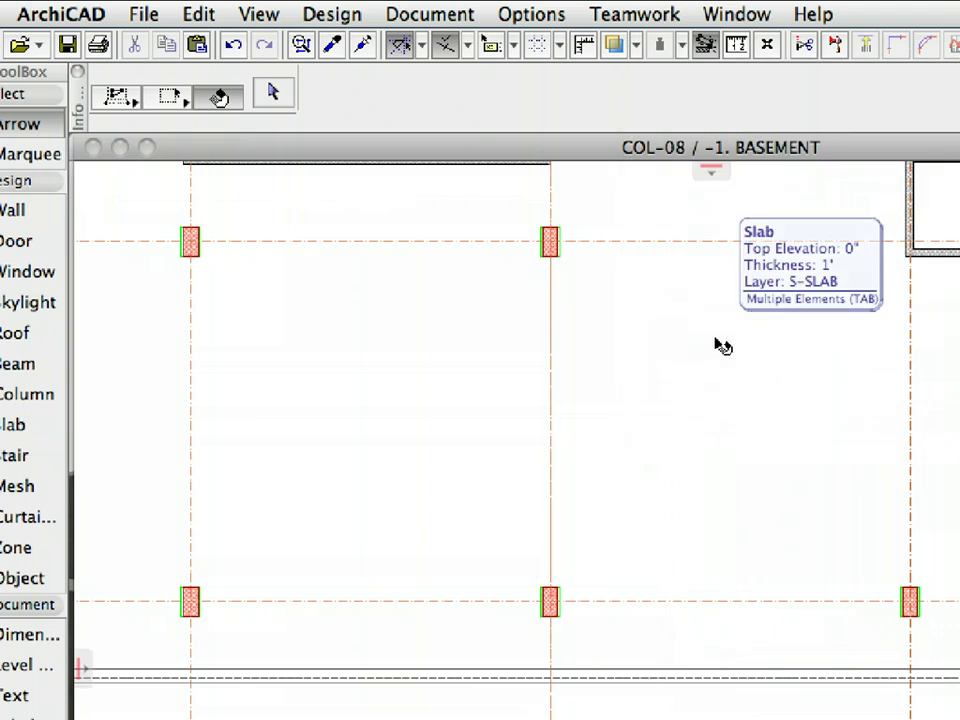
pyautogui.click(711, 170)
pyautogui.moveTo(711, 170); pyautogui.dragTo(694, 150)
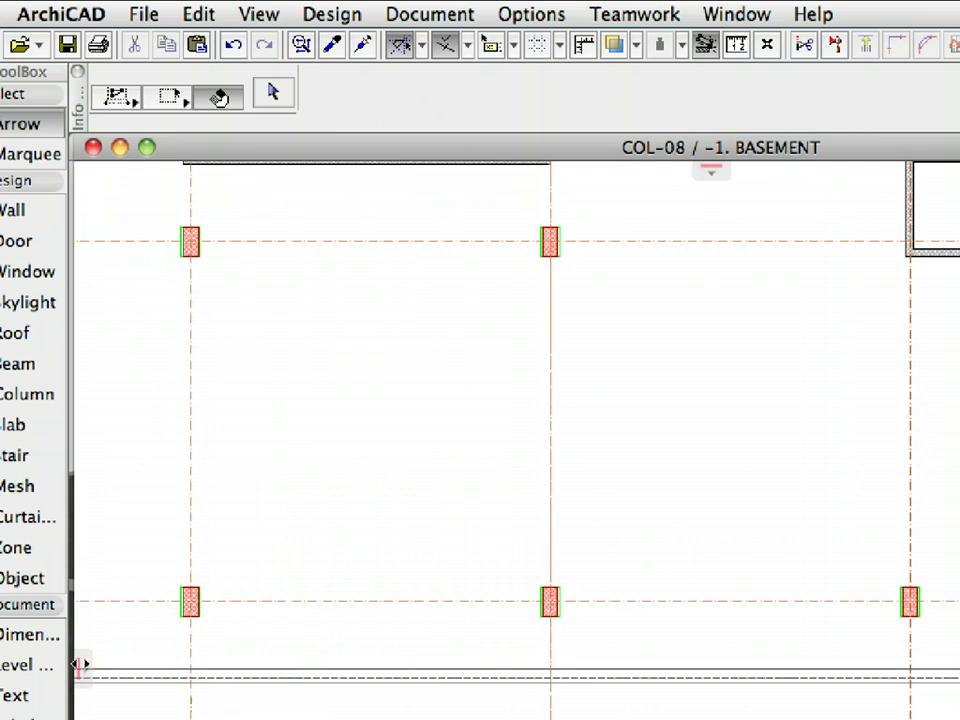
pyautogui.moveTo(79, 664); pyautogui.dragTo(622, 667)
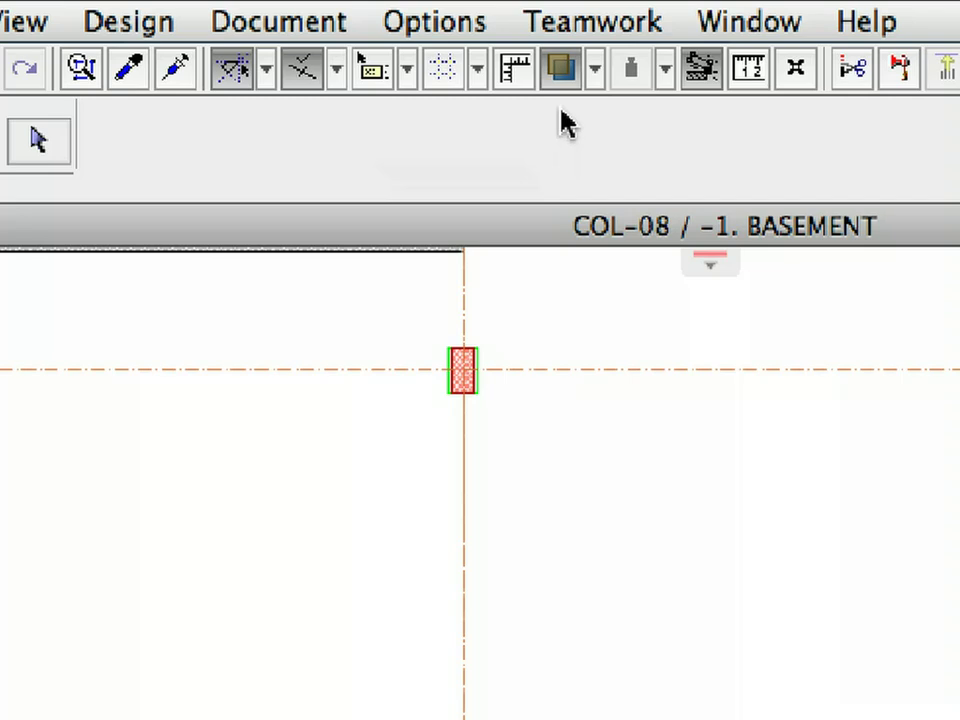
pyautogui.click(614, 50)
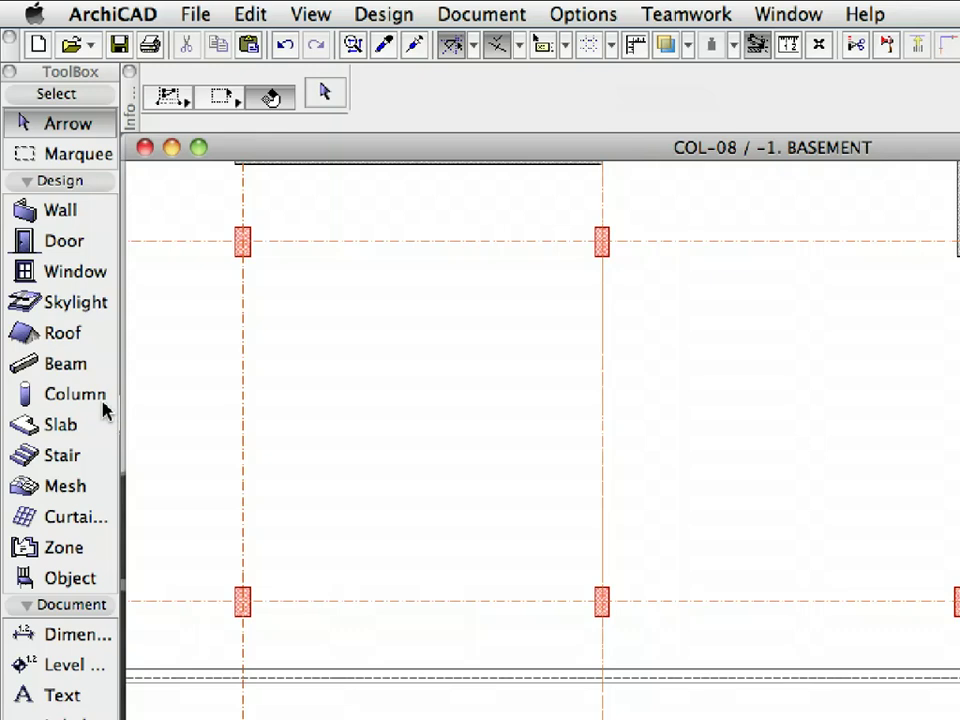
# Select all basement columns, set their width to 1'-4" and clear the selection
pyautogui.click(94, 400)
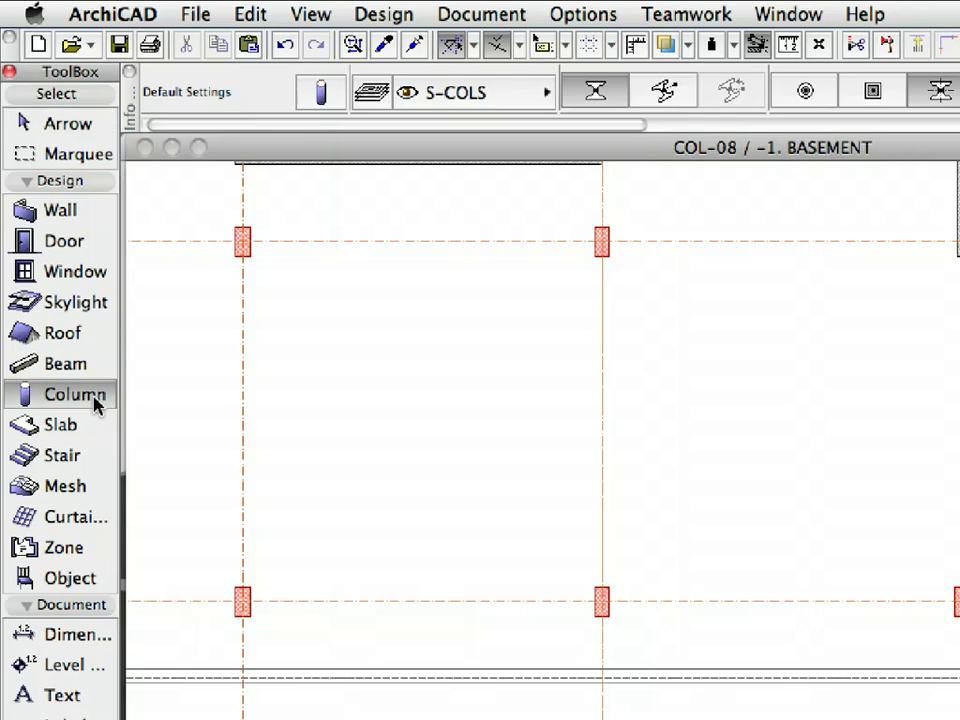
pyautogui.click(250, 14)
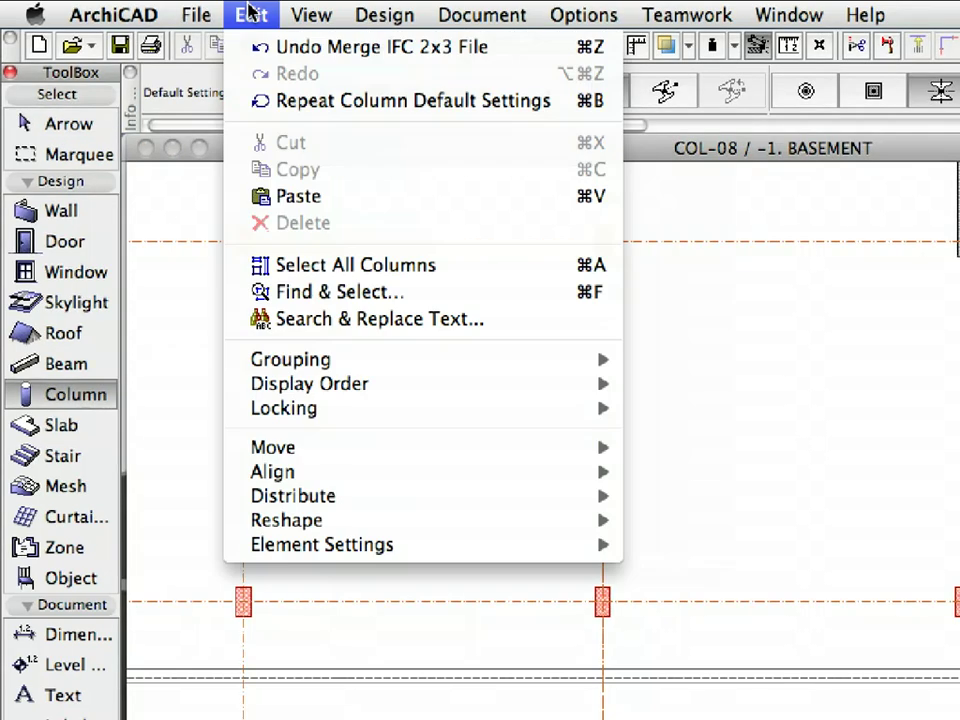
pyautogui.click(338, 265)
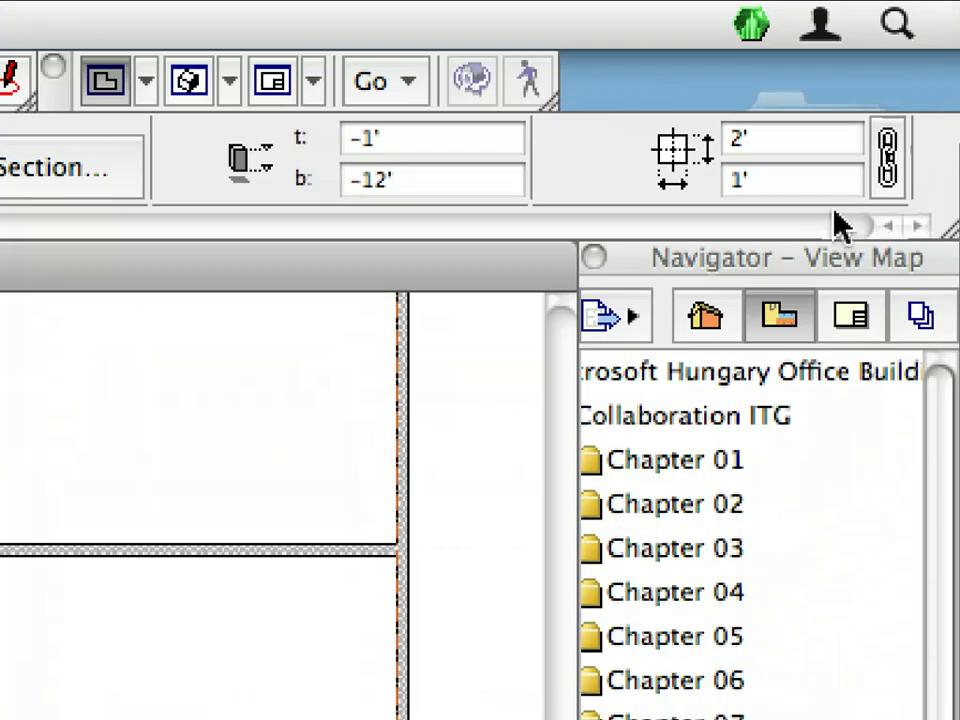
pyautogui.moveTo(815, 193); pyautogui.dragTo(707, 182)
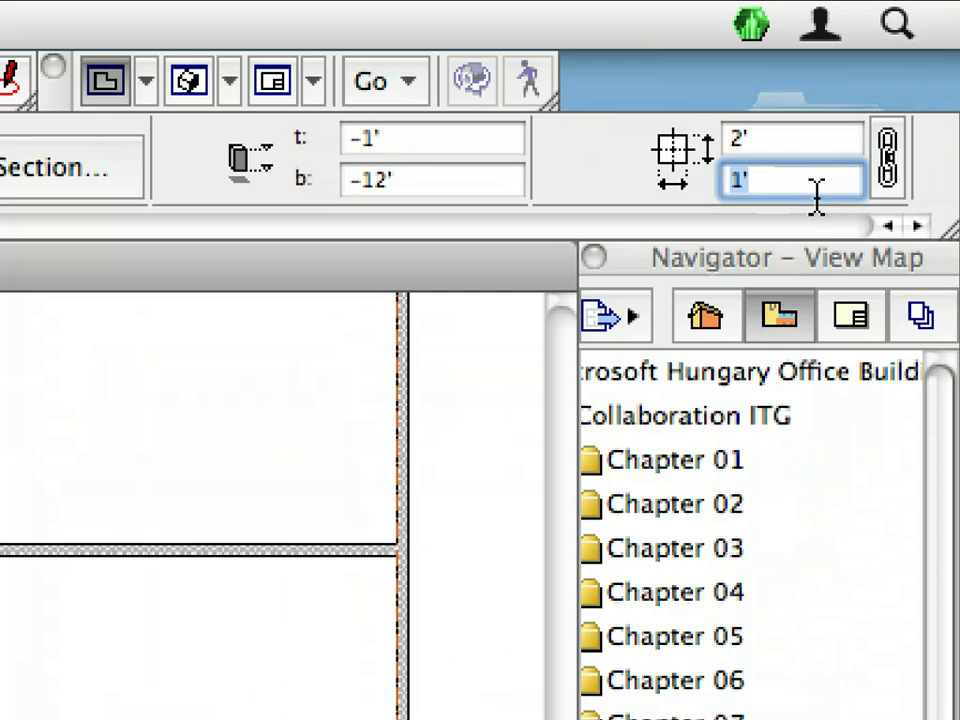
pyautogui.write('1\'-4"')
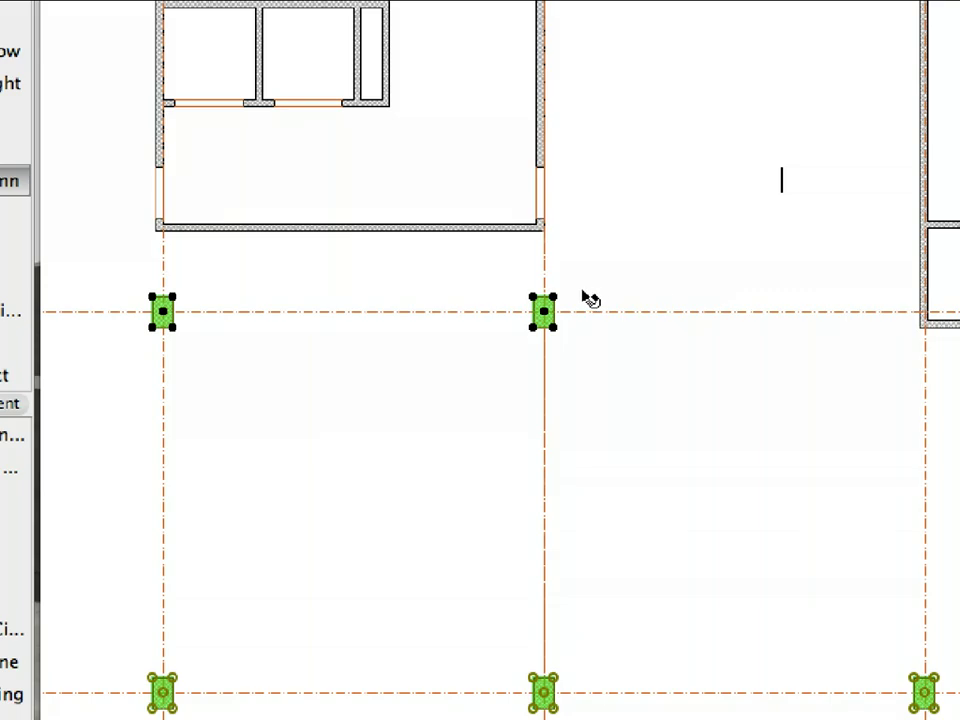
pyautogui.click(559, 303)
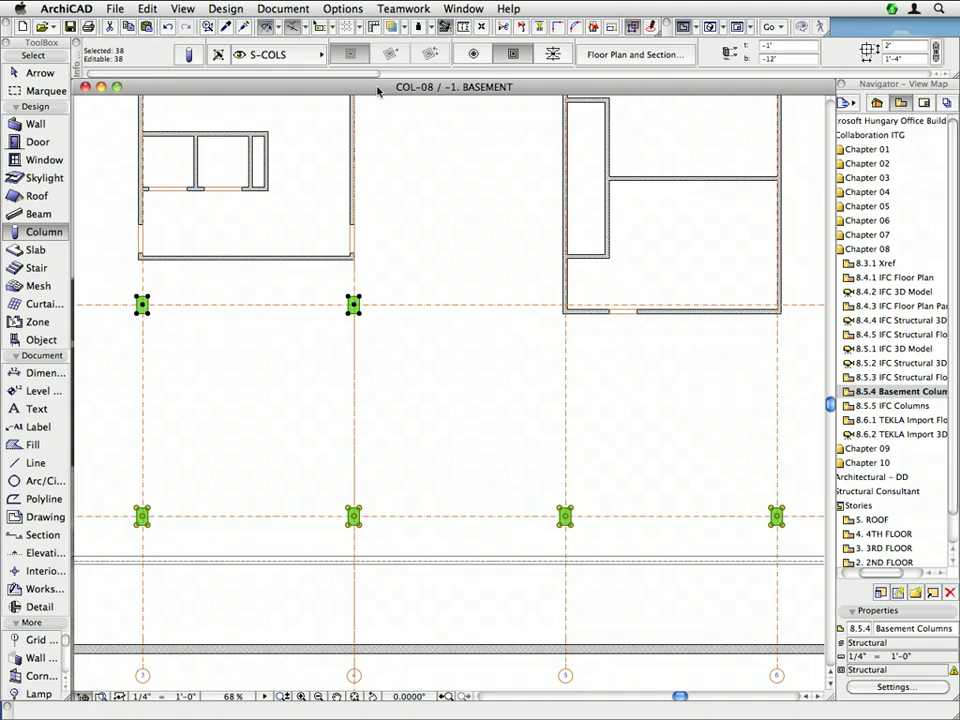
pyautogui.press('Escape')
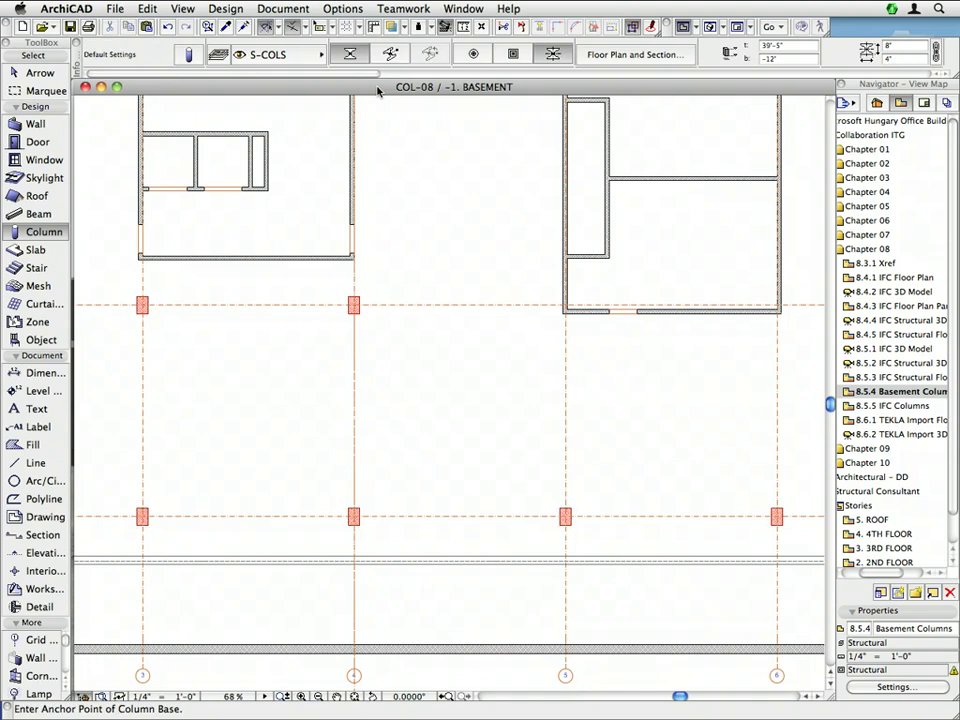